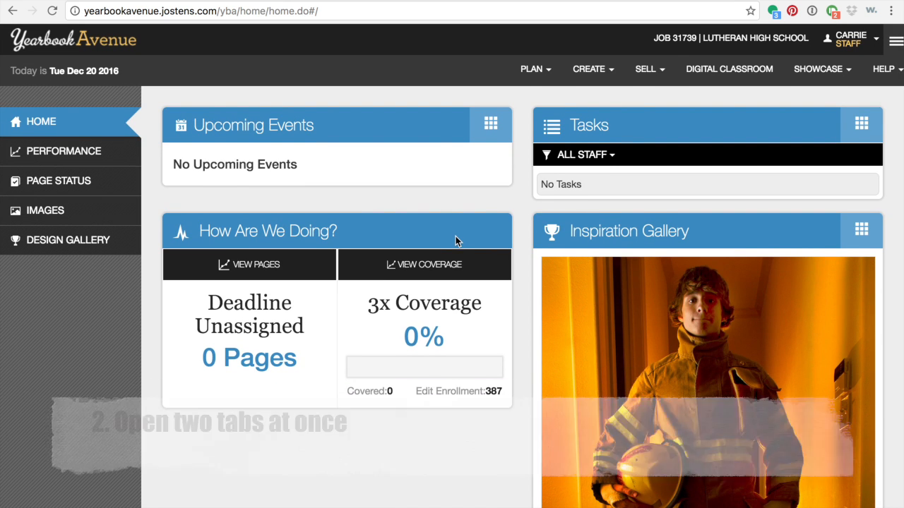
- Open a second browser tab with the same Yearbook Avenue home page by reusing its URL
mouse_move(597, 4)
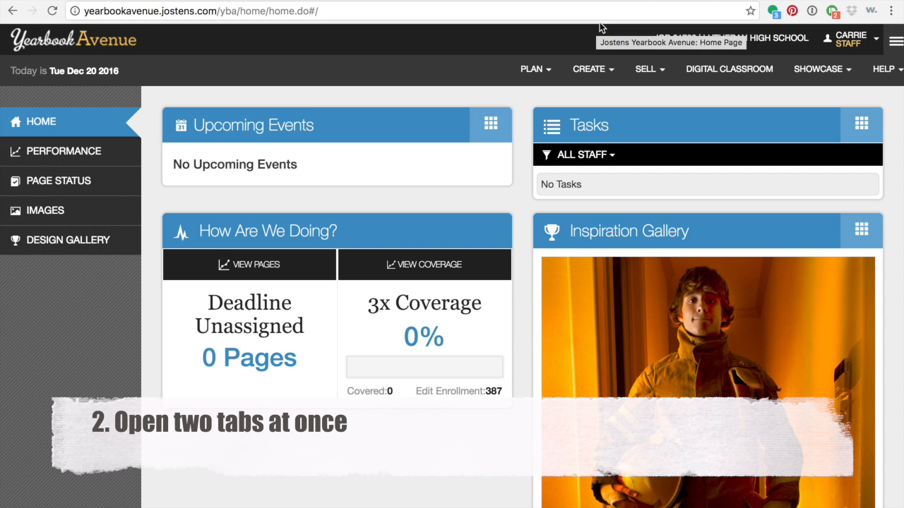
key(super+t)
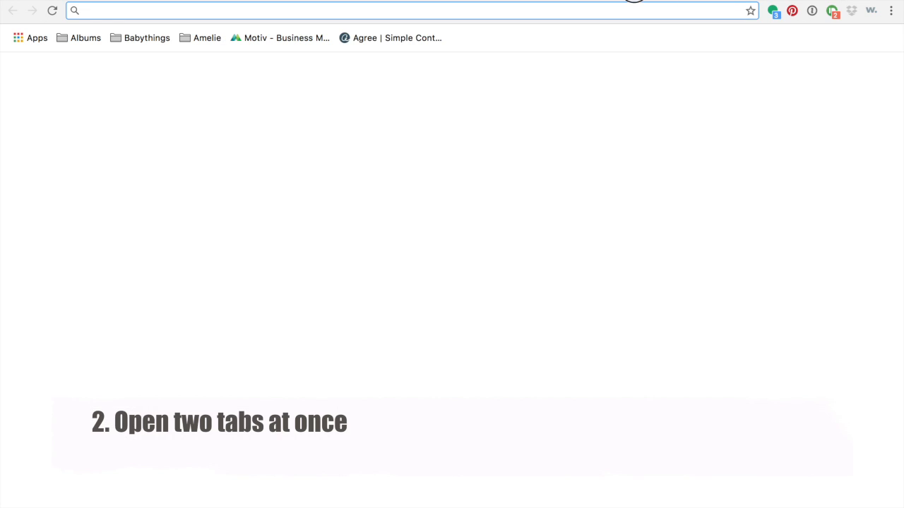
key(ctrl+Tab)
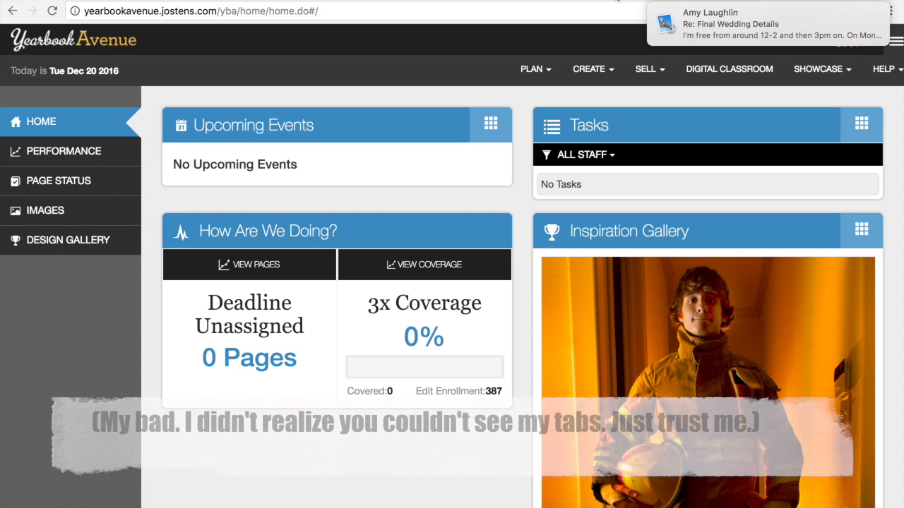
click(494, 12)
key(super+c)
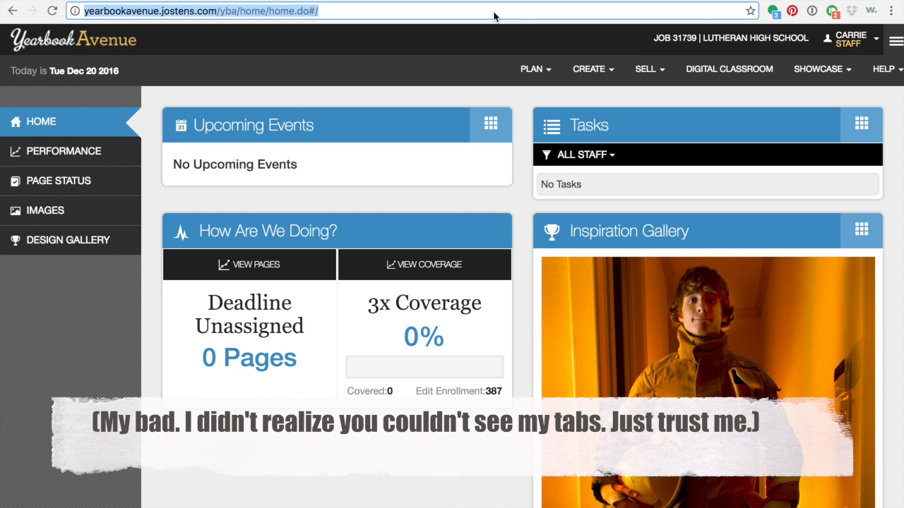
key(ctrl+Tab)
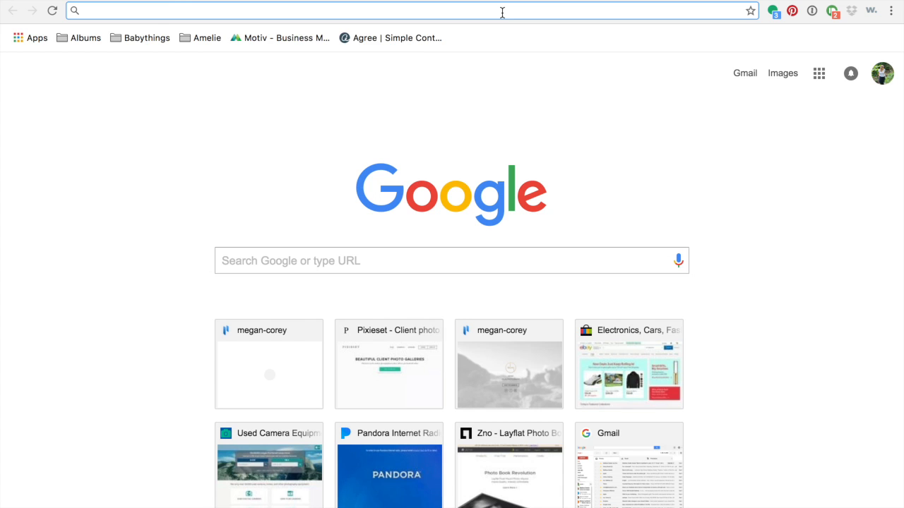
key(super+v)
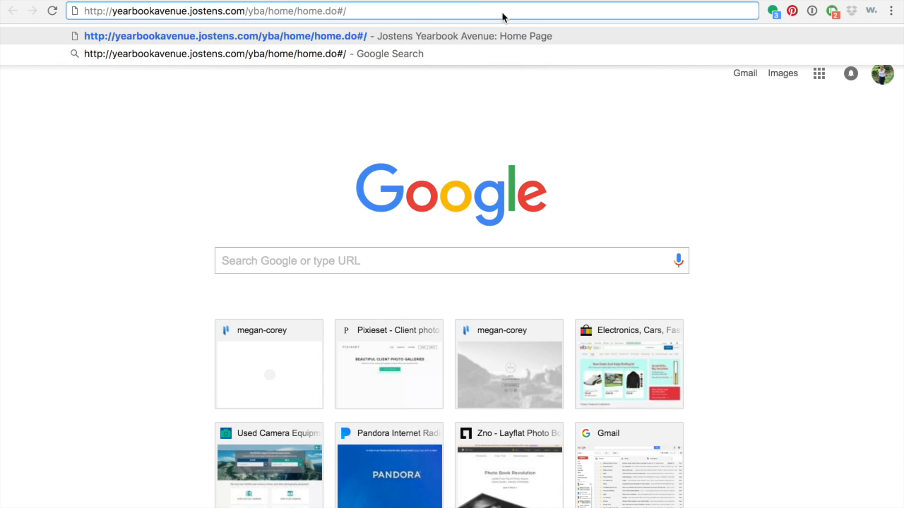
key(Return)
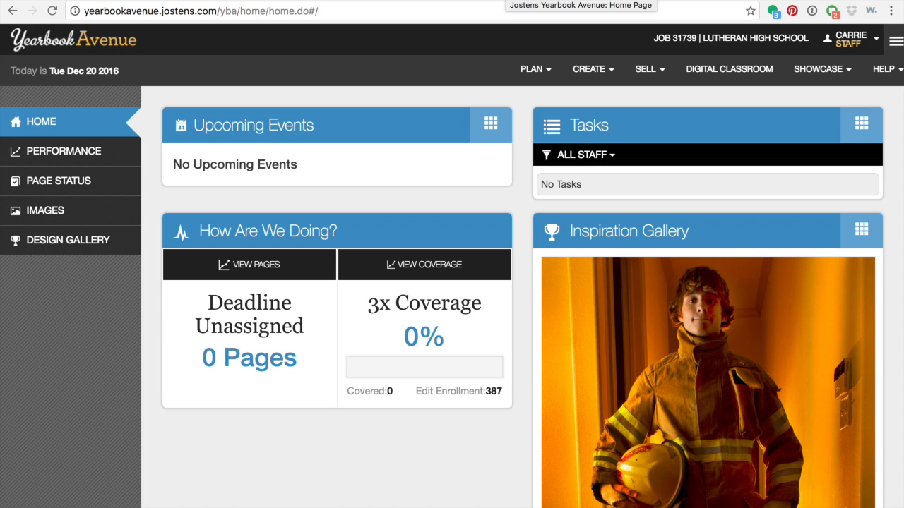
click(201, 11)
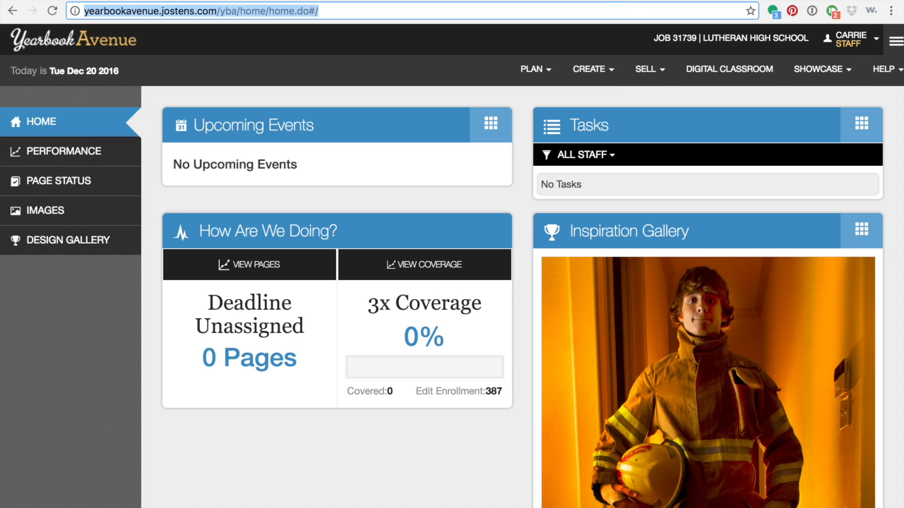
- Open the Page Designer and advance spread by spread from page 1 to page 5
click(611, 77)
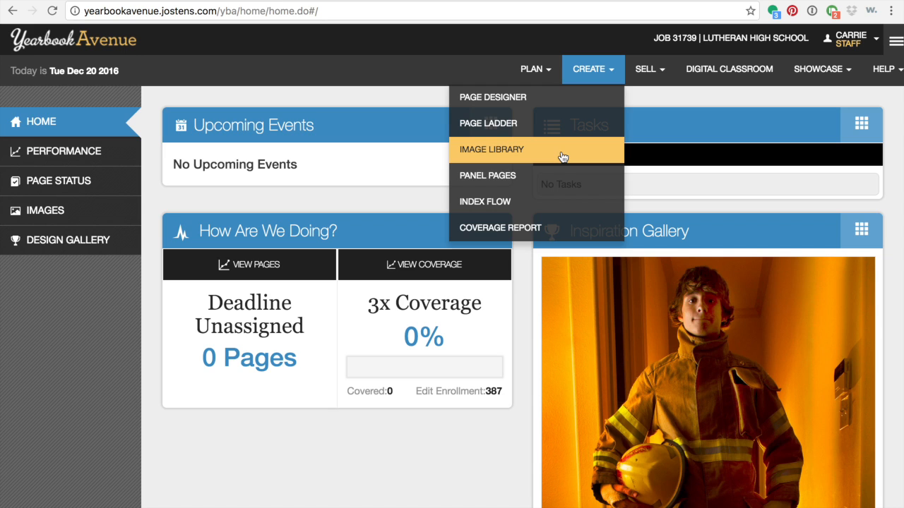
click(517, 104)
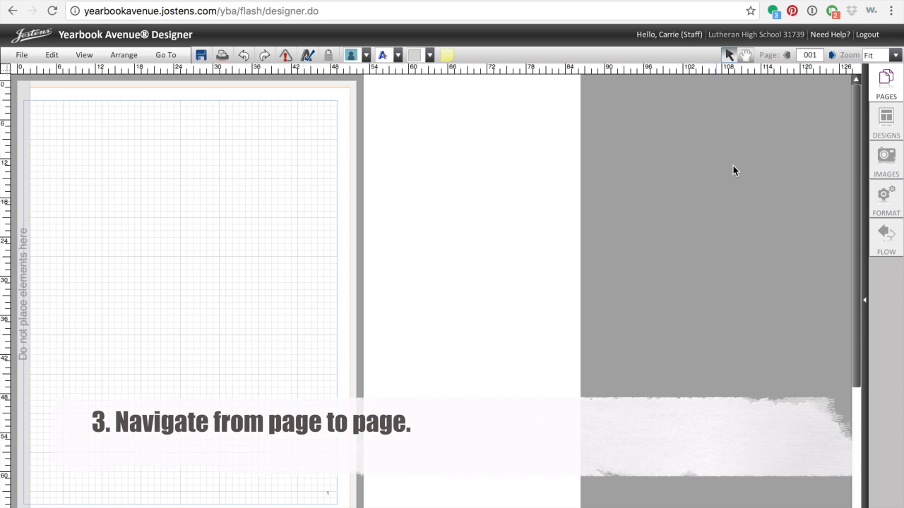
click(832, 55)
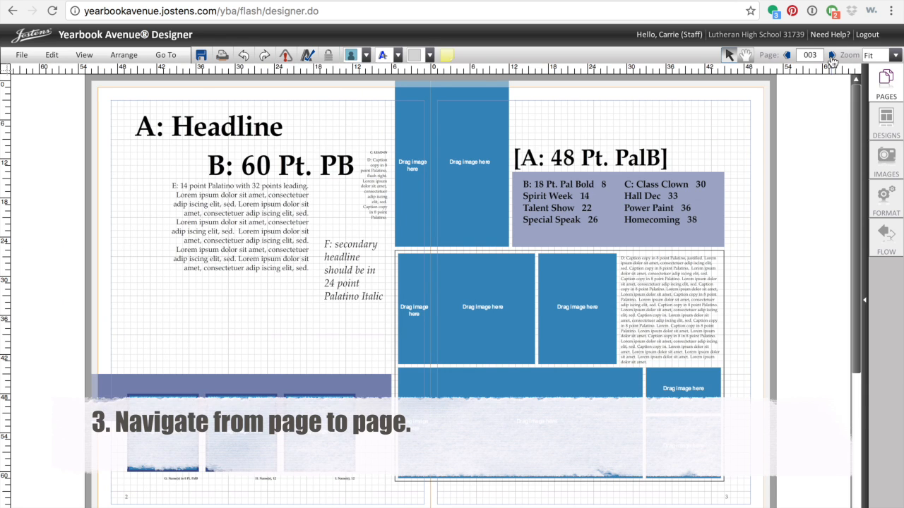
click(832, 56)
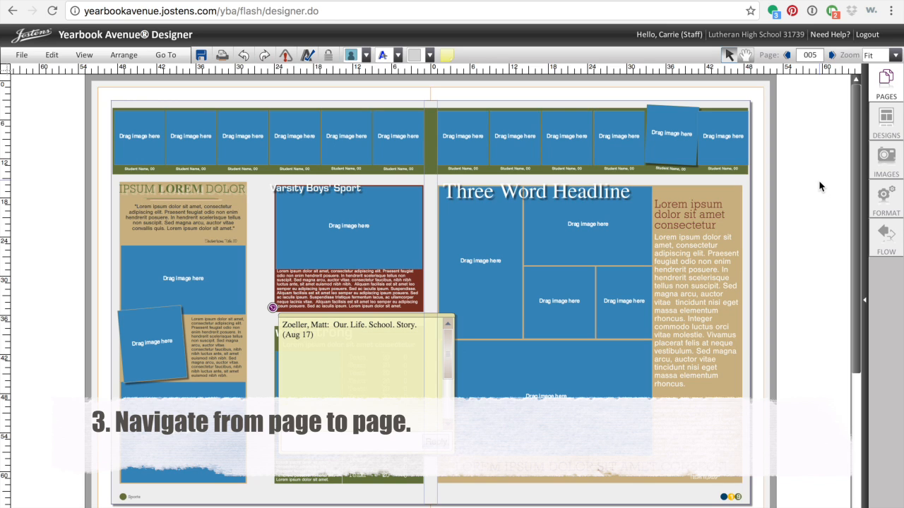
- Show the yearbook's page thumbnails and open the blank spread at page 52
click(890, 89)
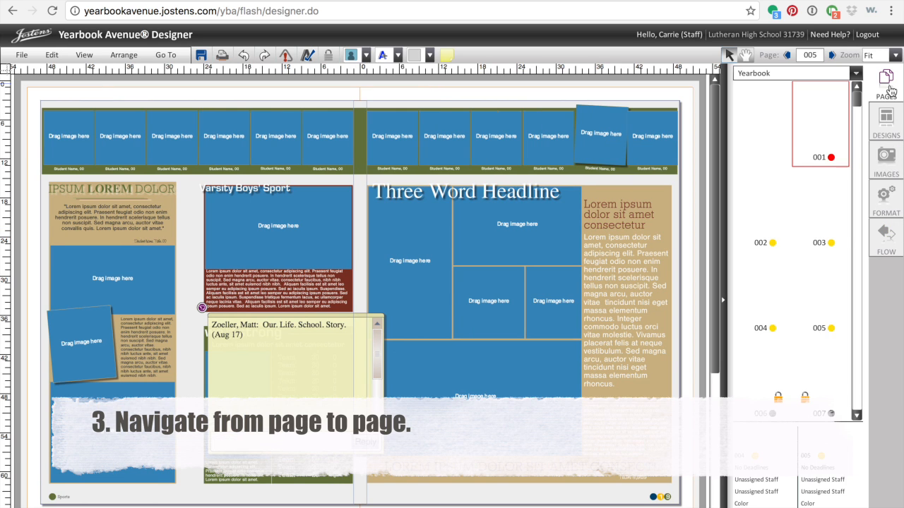
drag(860, 104, 864, 226)
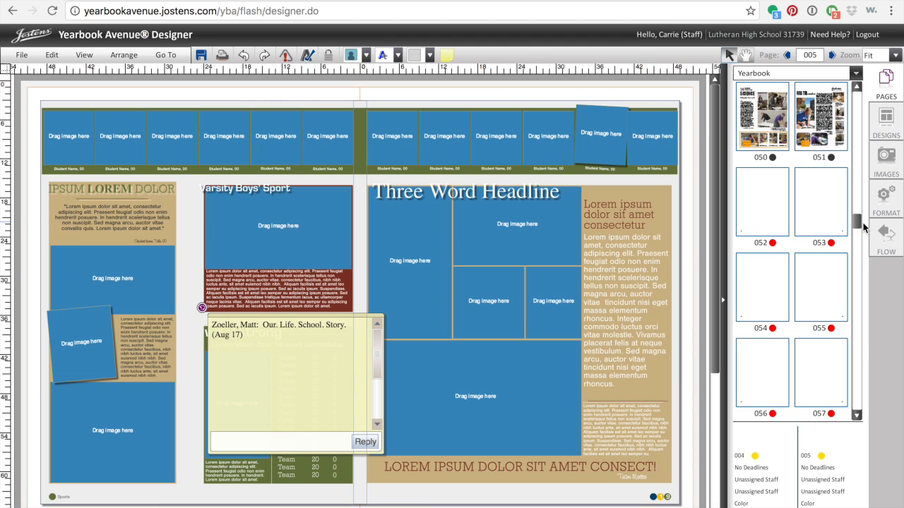
double_click(774, 211)
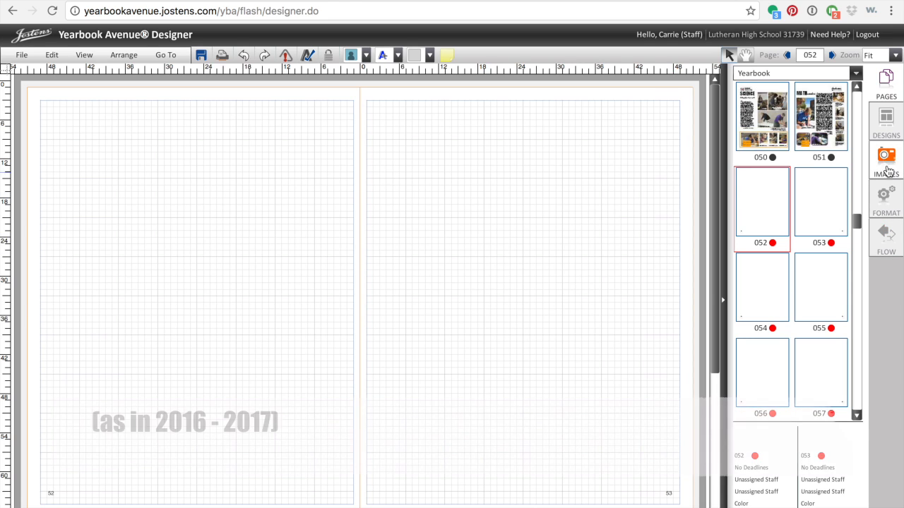
- List the design templates of the Living It Up theme
click(888, 125)
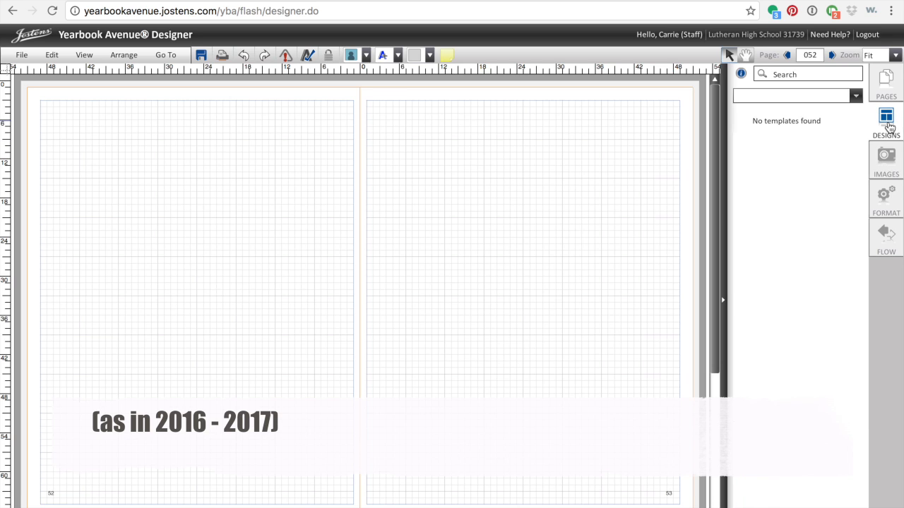
click(855, 97)
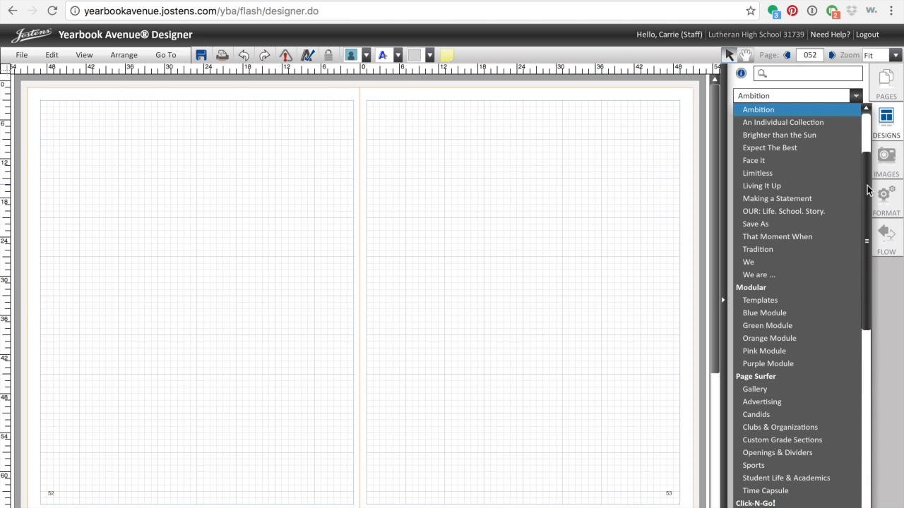
drag(867, 191, 862, 172)
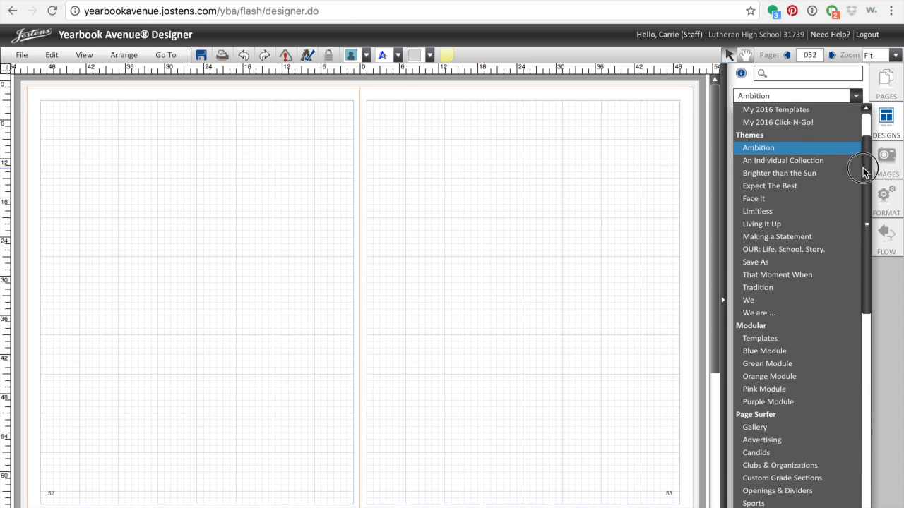
click(774, 229)
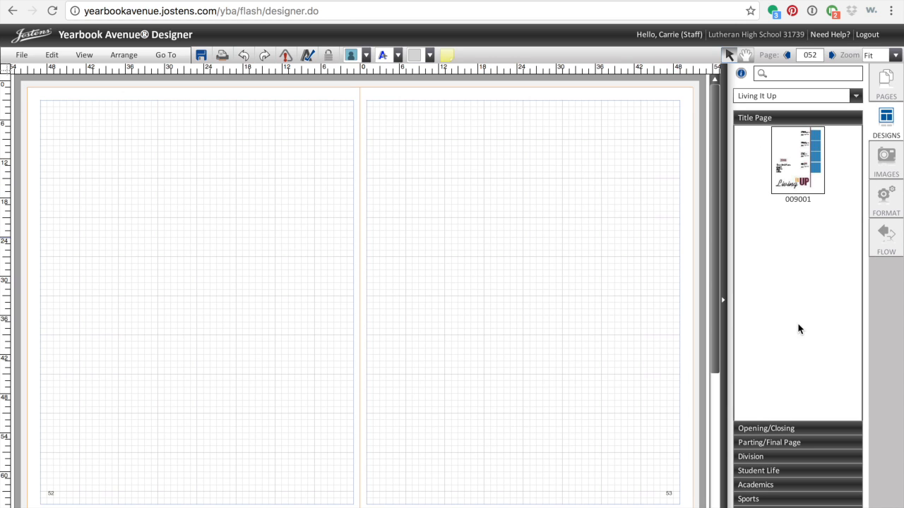
- Look through the theme's template categories and apply Sports template 009012 to the page 52–53 spread
click(785, 446)
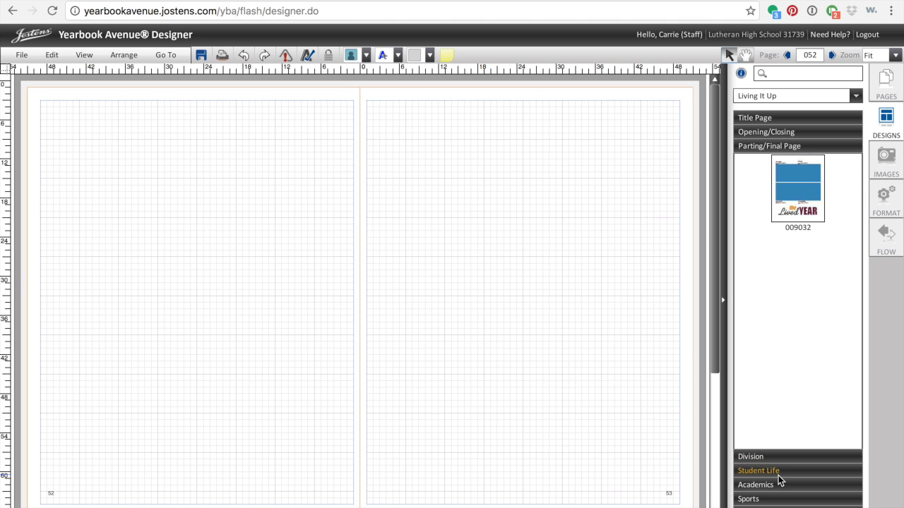
click(779, 475)
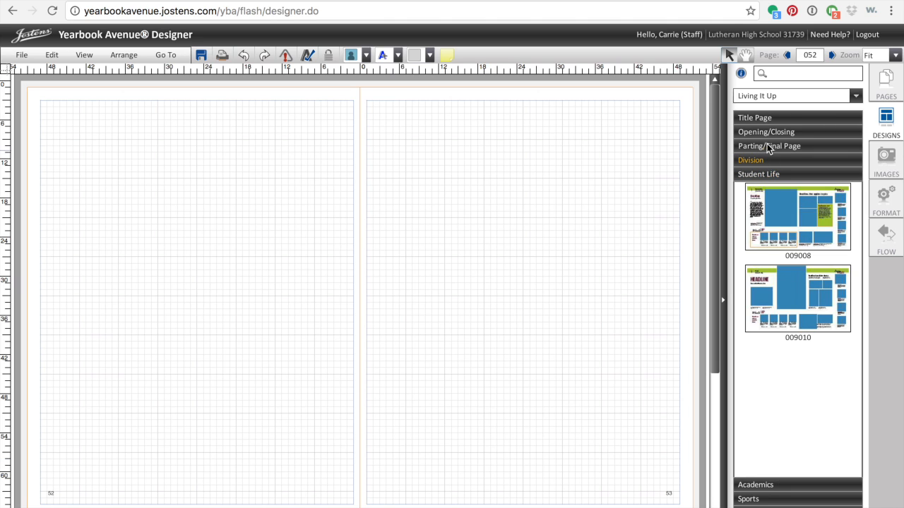
click(766, 486)
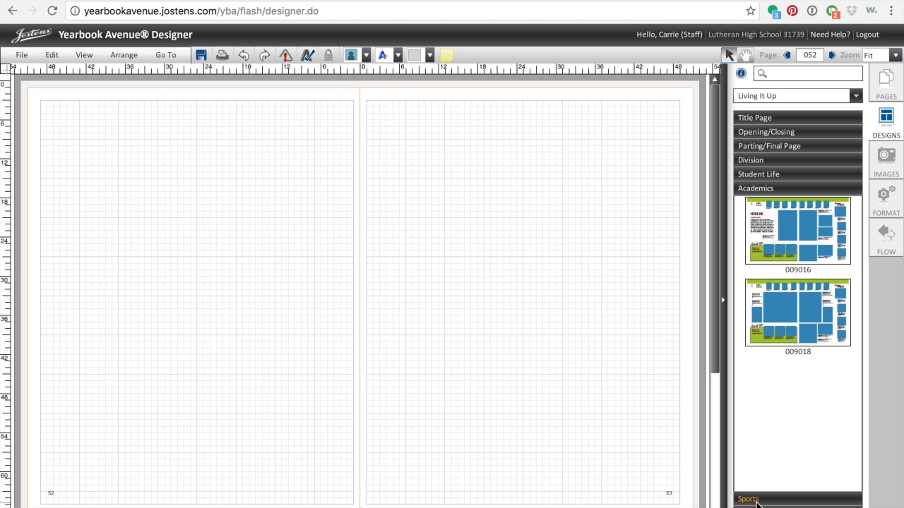
click(757, 500)
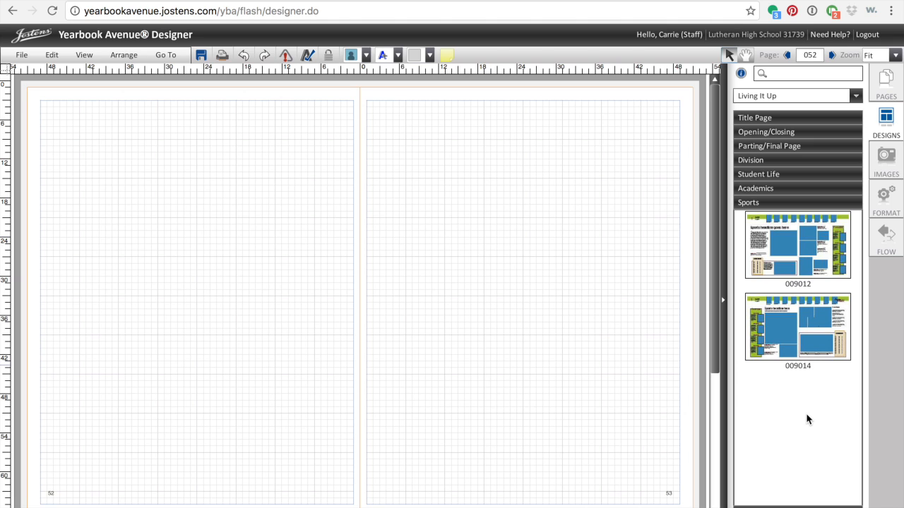
click(808, 249)
drag(808, 249, 363, 321)
click(479, 339)
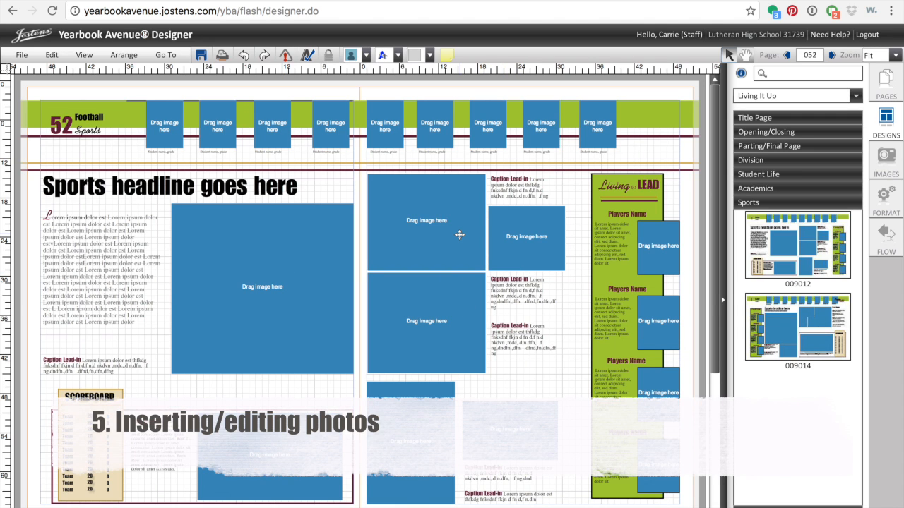
- Show the images of the Men's Soccer category under Activity, Sports, Fall
click(893, 166)
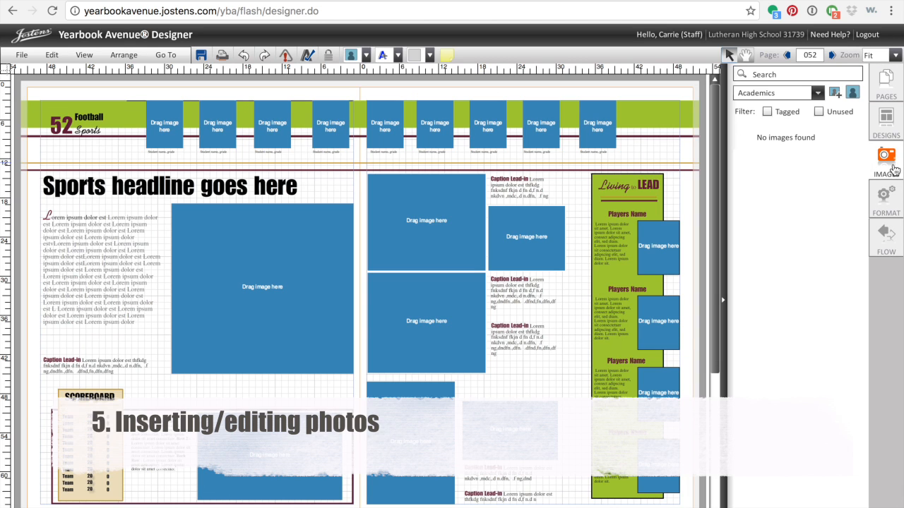
click(818, 93)
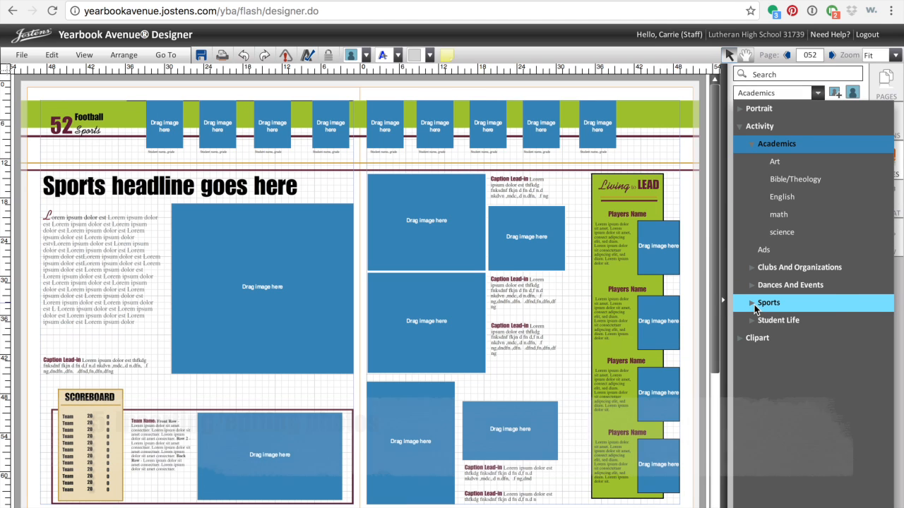
click(752, 303)
click(761, 320)
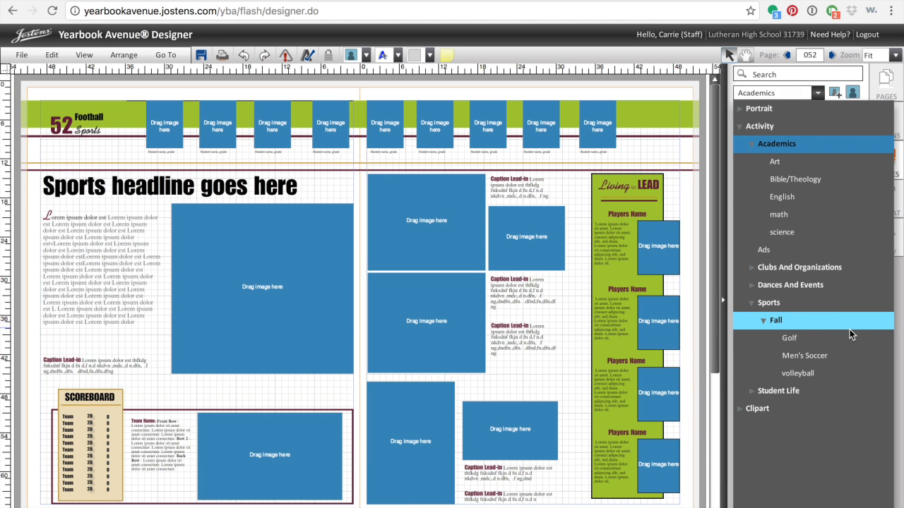
click(825, 360)
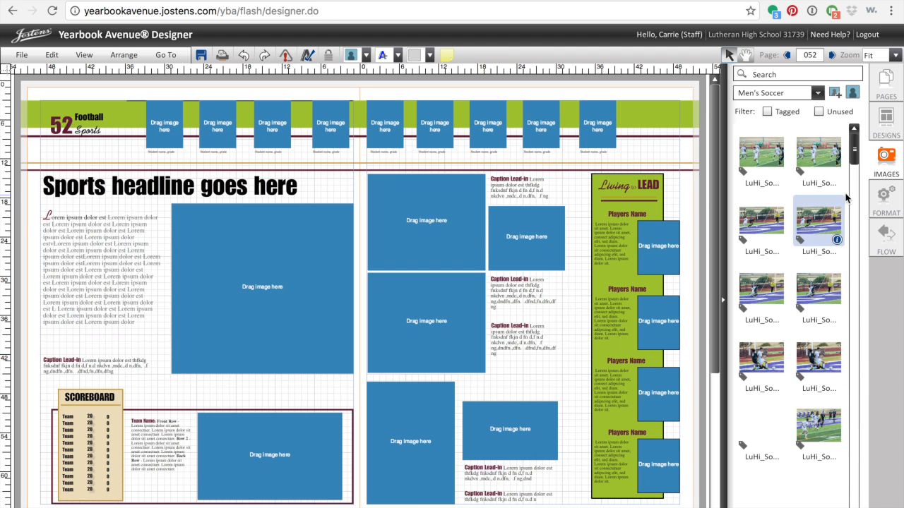
- Place the soccer photo with the yellow-shirted goalkeeper in page 52's large image frame and in the small upper frame on page 53
mouse_move(854, 149)
mouse_down()
mouse_move(862, 257)
mouse_move(850, 142)
mouse_up()
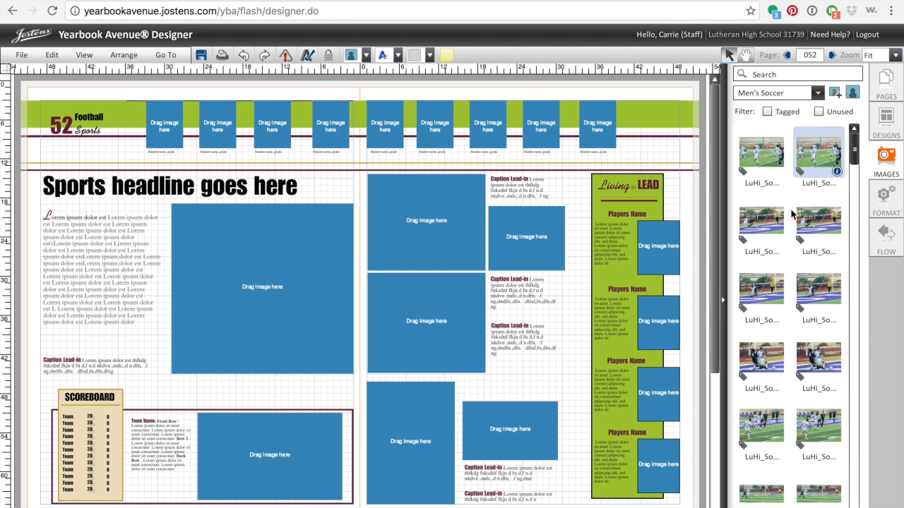
click(764, 295)
drag(765, 295, 236, 304)
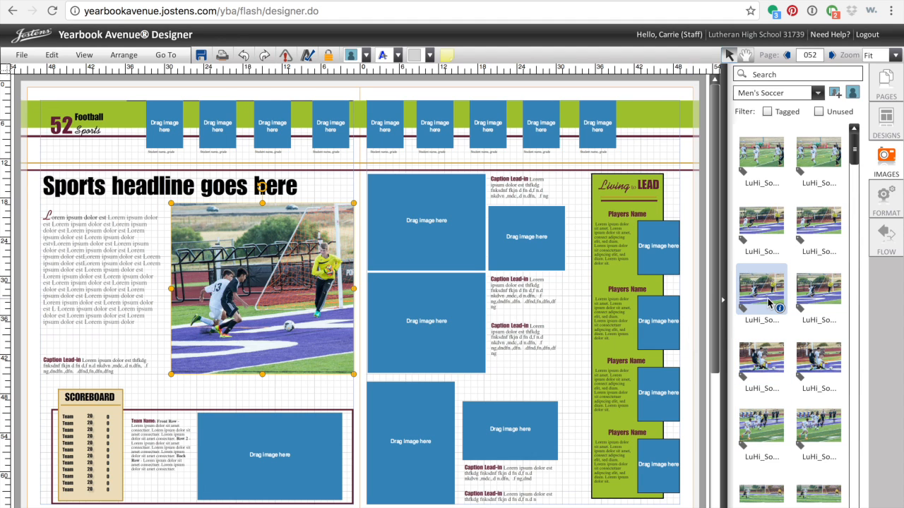
drag(770, 299, 538, 245)
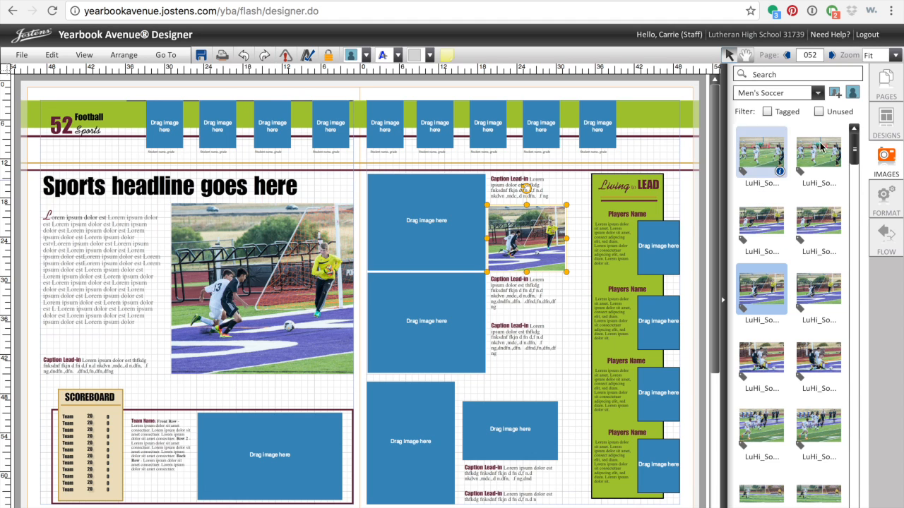
click(853, 93)
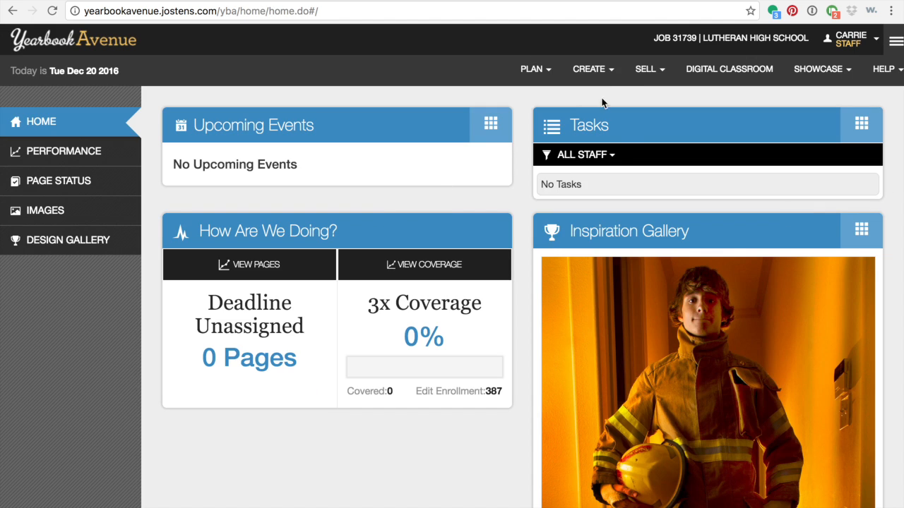
- Open the Image Library from the home page and expand the Activity, Sports and Fall categories
click(592, 68)
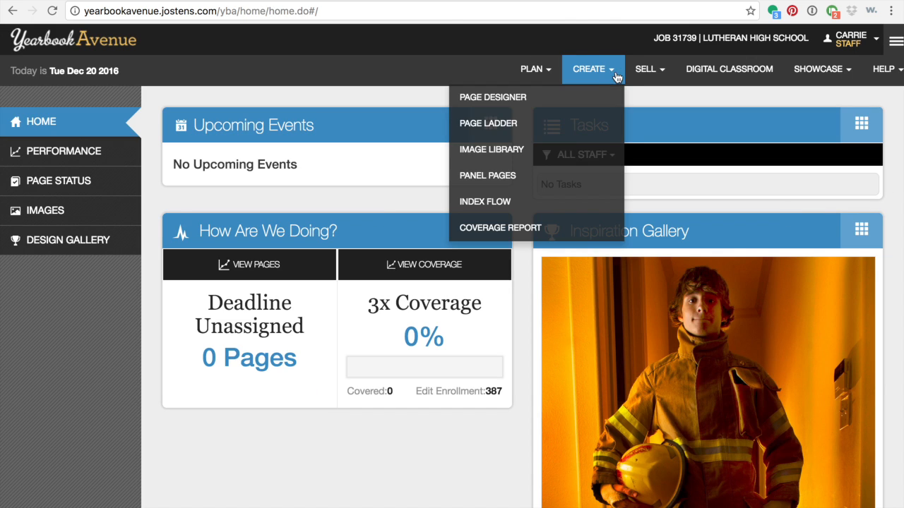
click(569, 148)
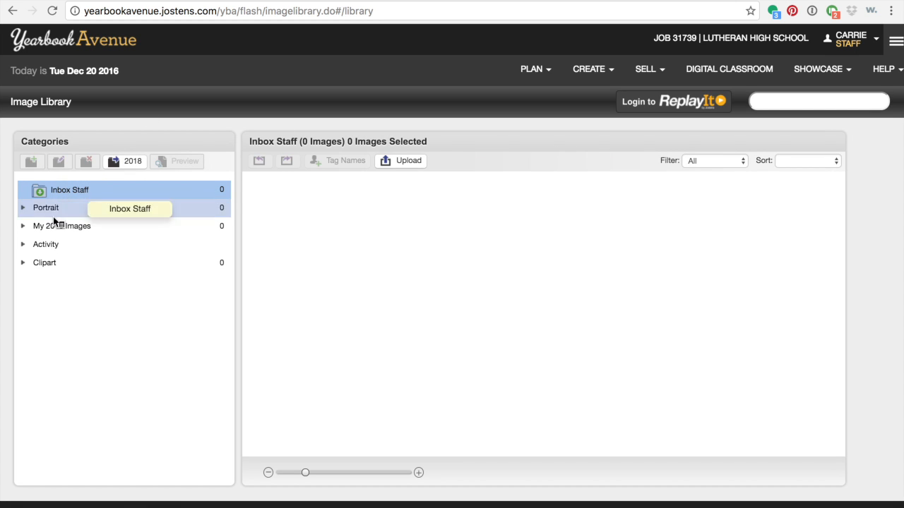
click(23, 244)
click(32, 338)
click(39, 357)
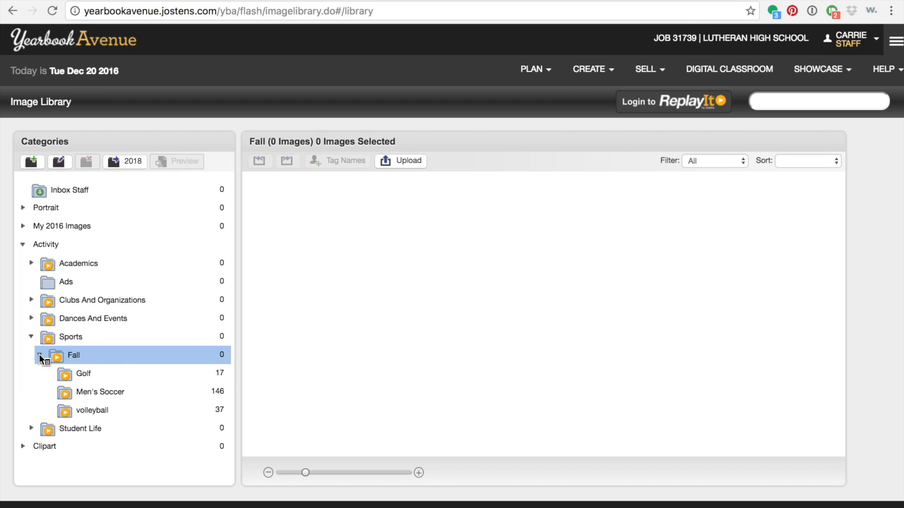
- Look through the Men's Soccer images in the Image Library at a large thumbnail size
click(91, 395)
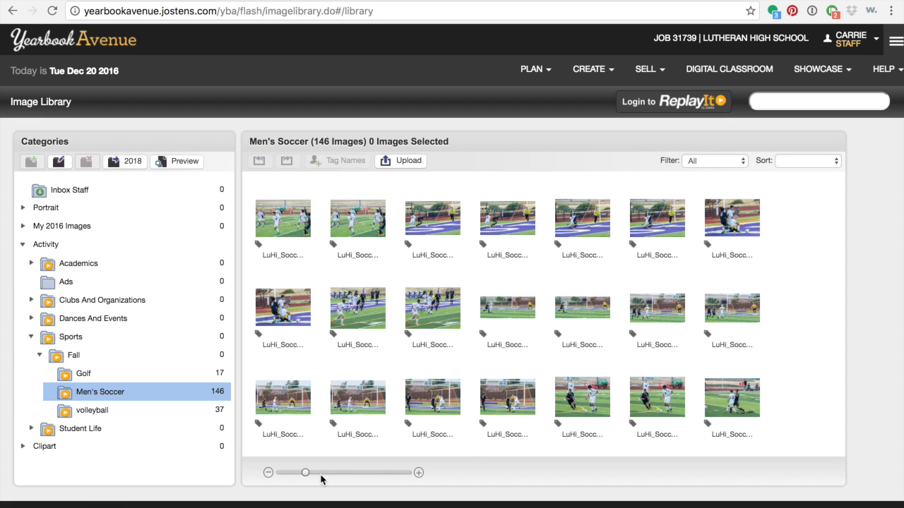
drag(305, 473, 407, 472)
scroll(739, 305, down, 10)
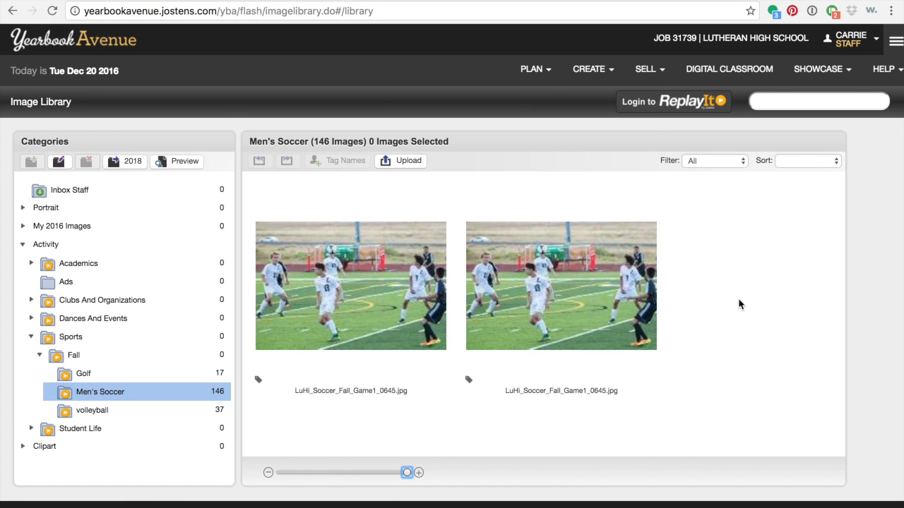
scroll(739, 304, down, 5)
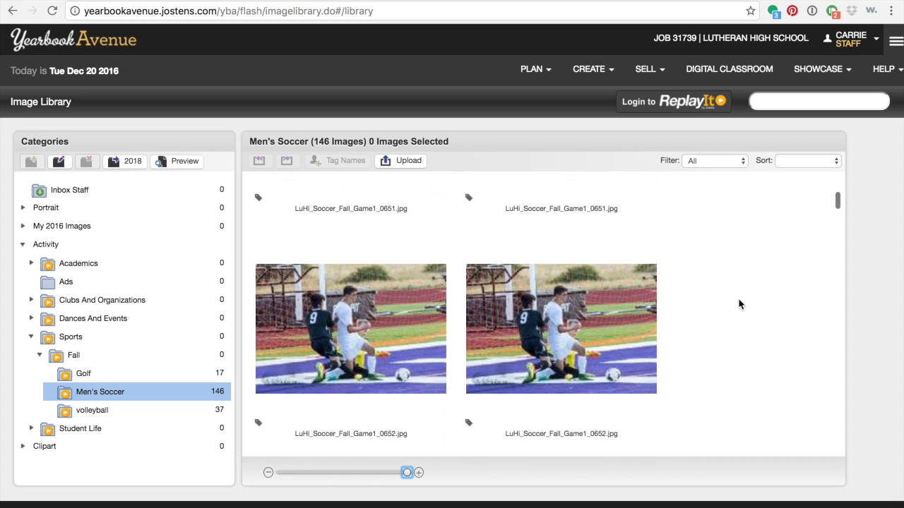
scroll(739, 305, down, 5)
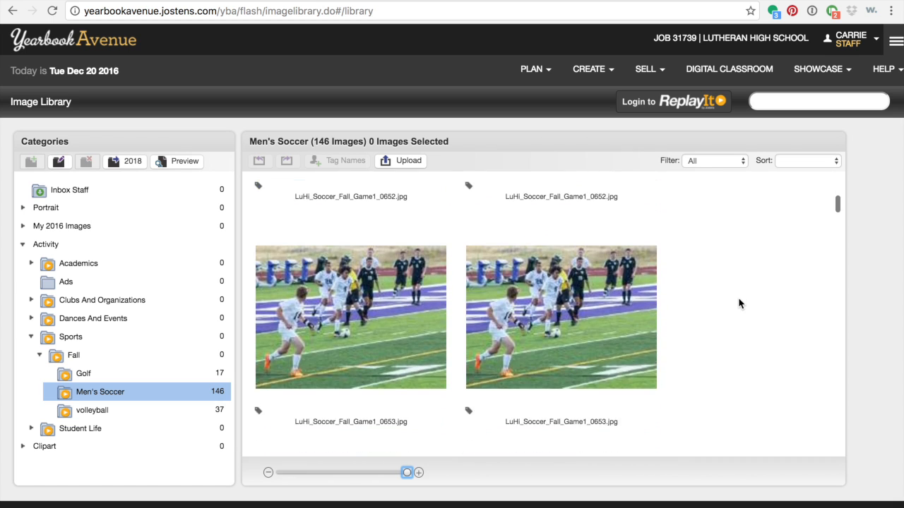
scroll(739, 305, down, 5)
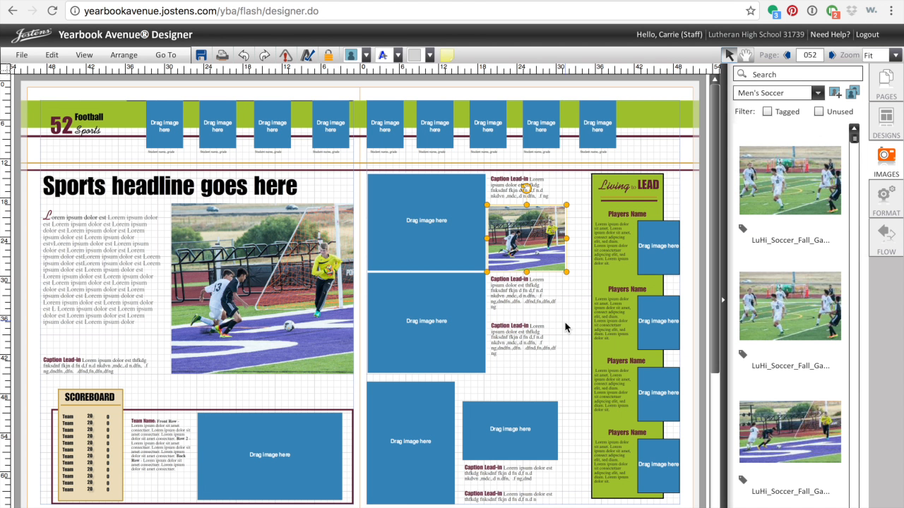
- In the page designer, replace the photo in page 52's large frame with the Men's Soccer shot of white number 9 facing a black-shirted opponent
drag(853, 139, 854, 233)
scroll(827, 269, down, 5)
scroll(828, 268, up, 3)
scroll(828, 269, down, 3)
scroll(828, 268, up, 10)
mouse_move(828, 268)
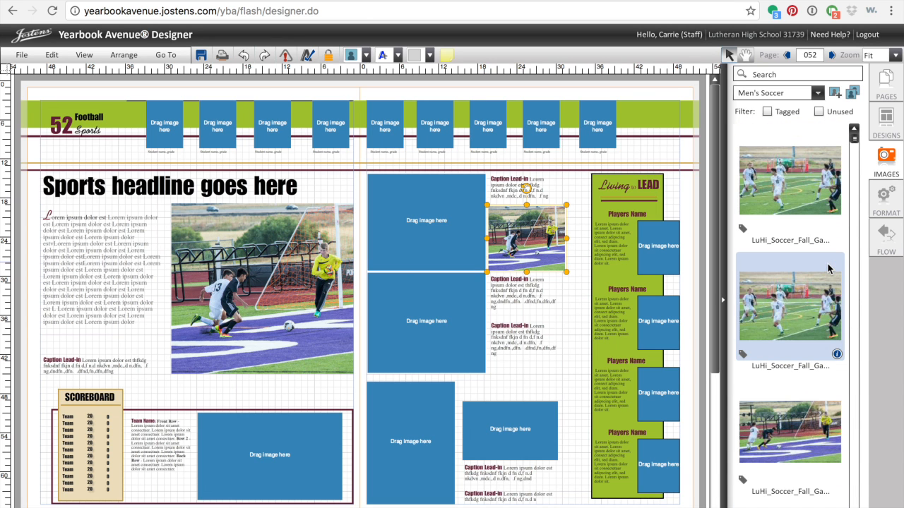
scroll(828, 268, down, 3)
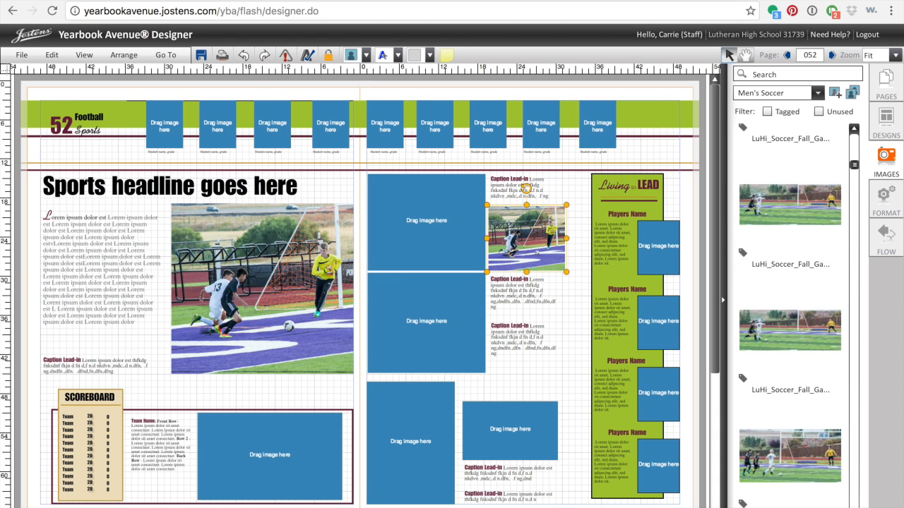
scroll(790, 318, down, 3)
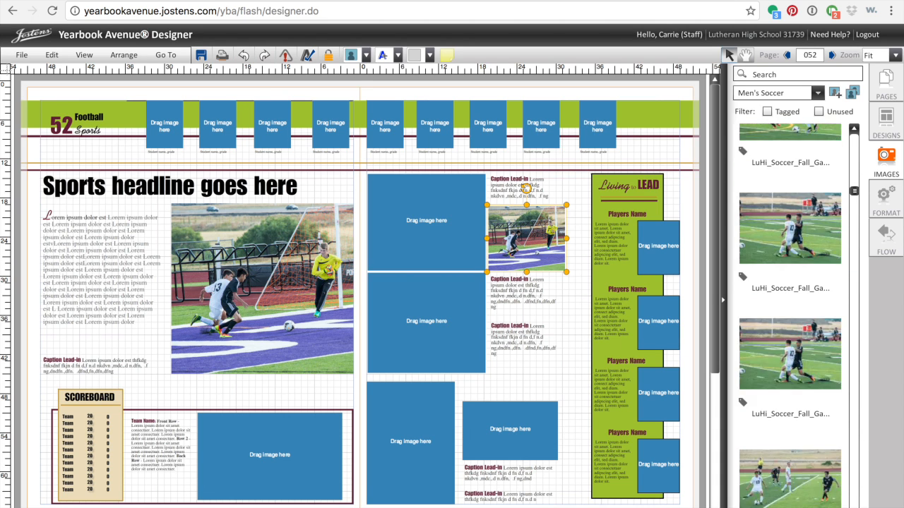
click(853, 132)
click(854, 132)
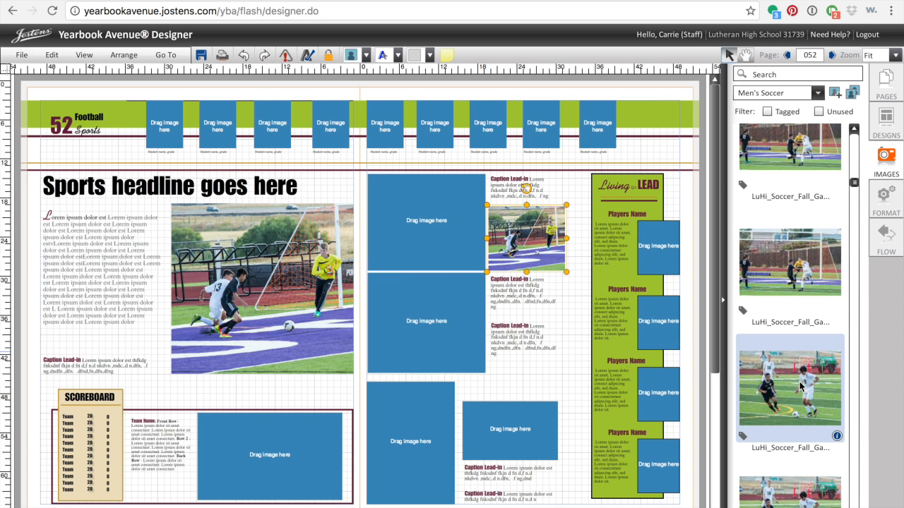
drag(802, 387, 242, 288)
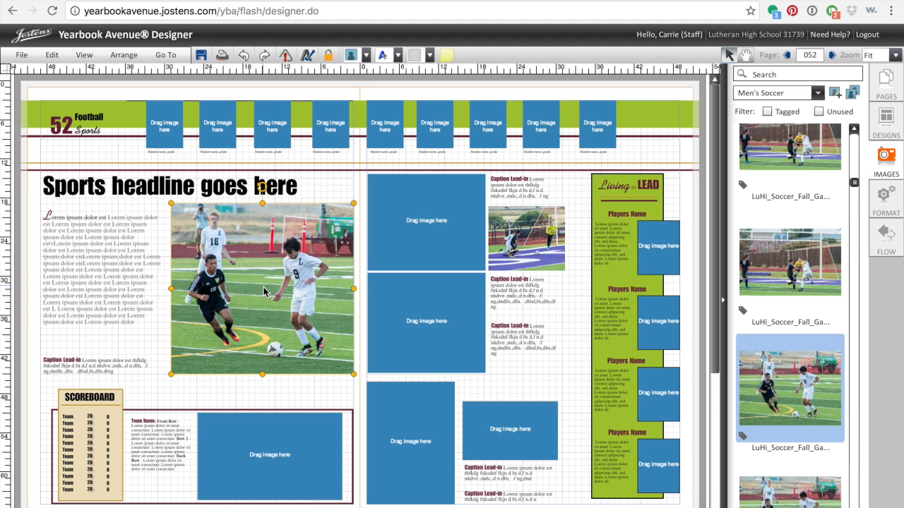
- Enlarge and reposition the large photo within its frame on page 52 so white-shirted player number 9 and the ball fill it
double_click(262, 288)
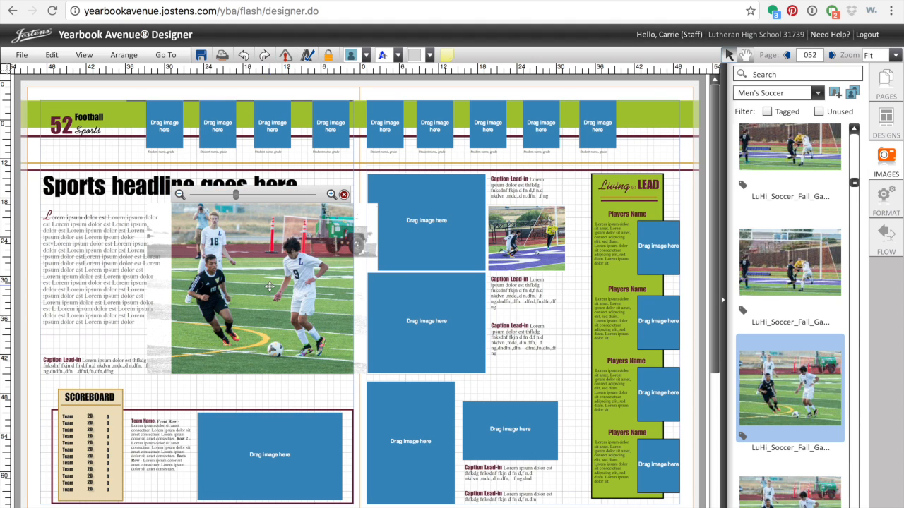
drag(283, 288, 303, 196)
drag(277, 325, 359, 342)
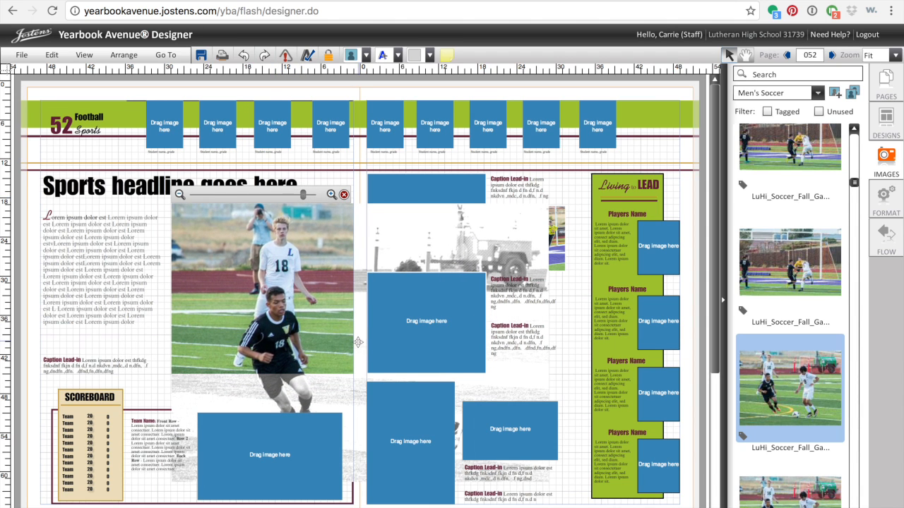
drag(303, 195, 317, 196)
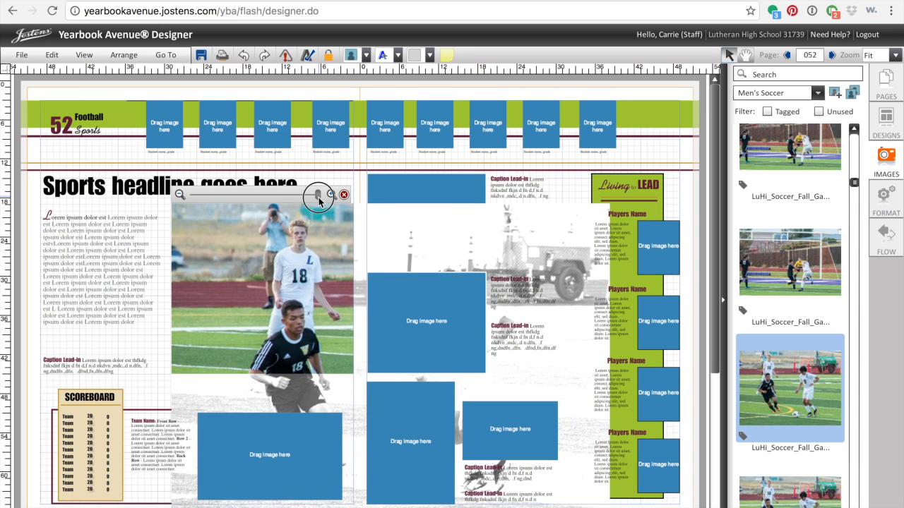
drag(308, 278, 249, 280)
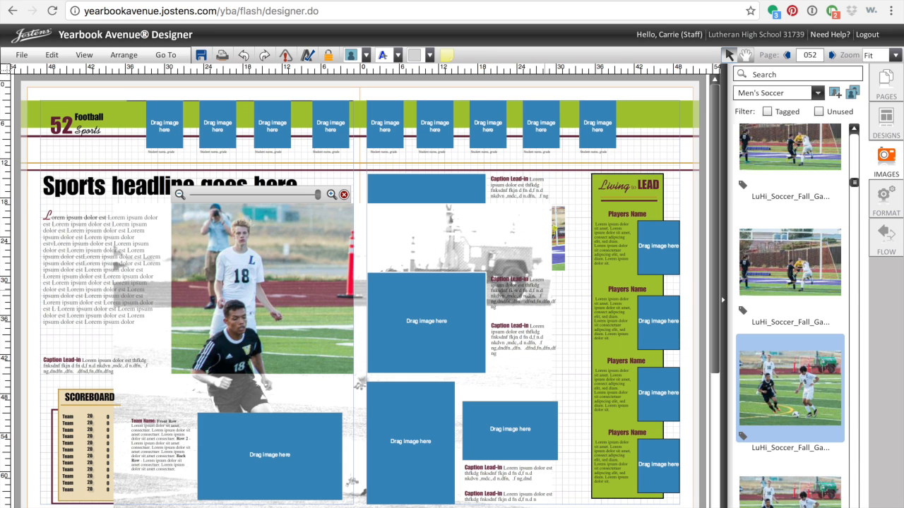
drag(291, 275, 174, 224)
drag(319, 196, 273, 200)
drag(276, 260, 279, 260)
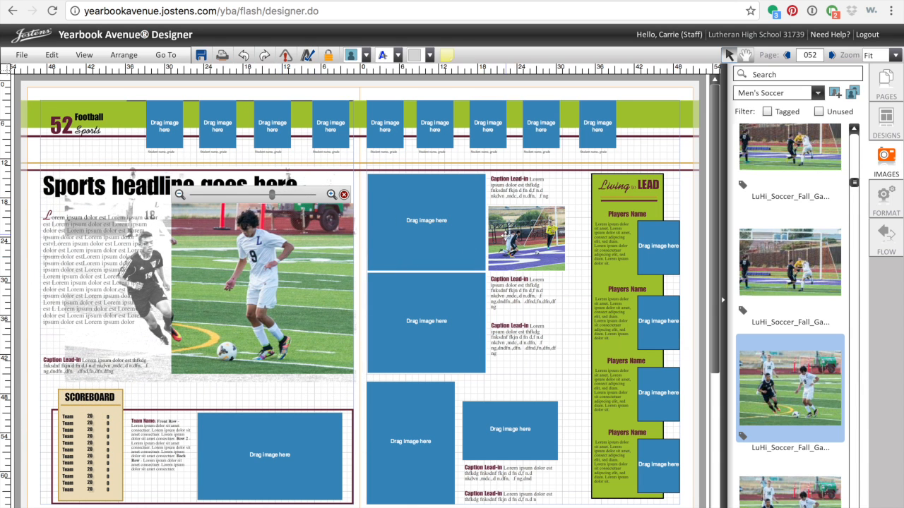
click(579, 195)
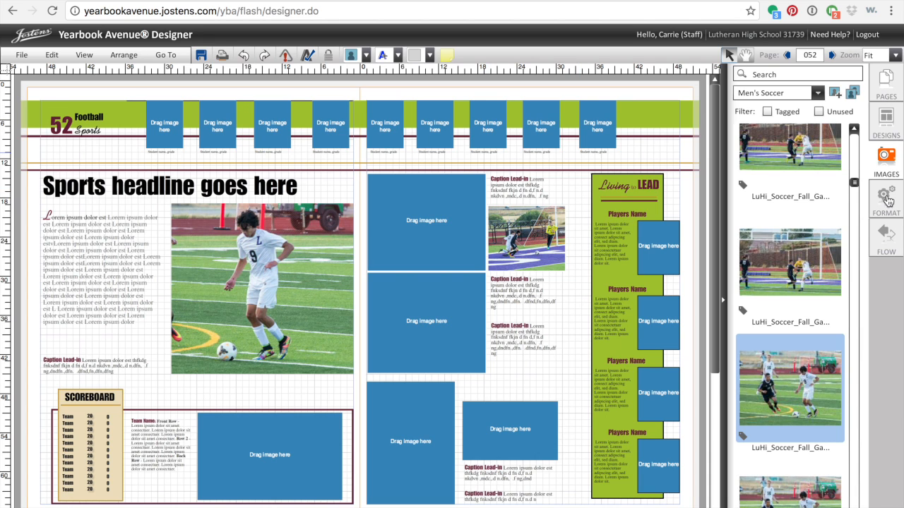
- Show the formatting options and narrow page 52's large photo frame by moving its left edge inward, away from the body text
click(885, 201)
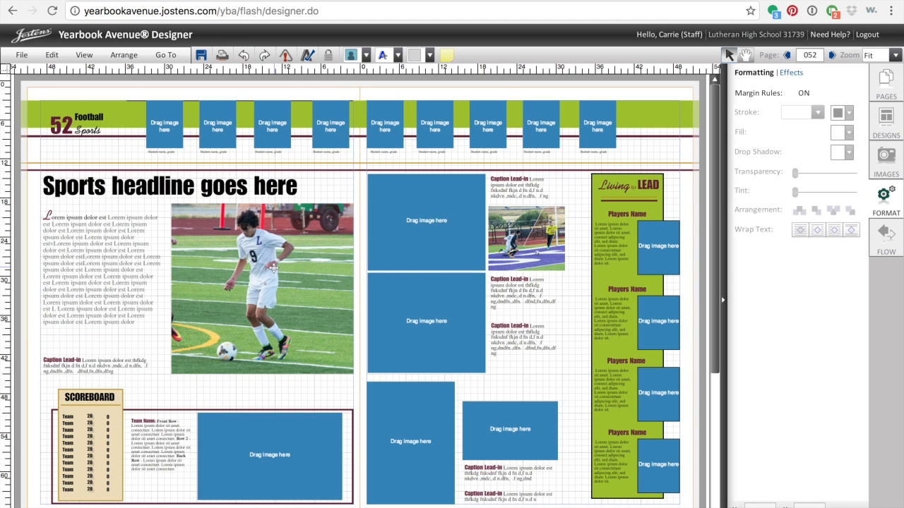
click(236, 316)
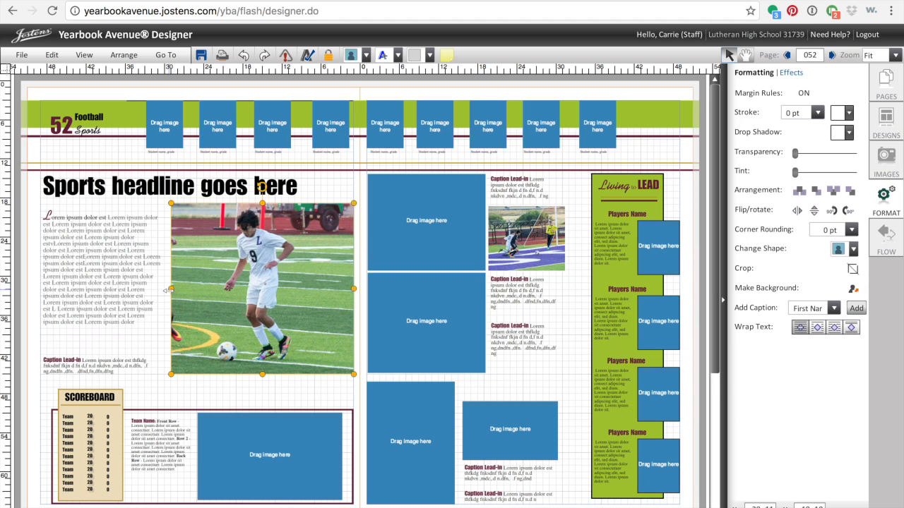
drag(171, 289, 216, 288)
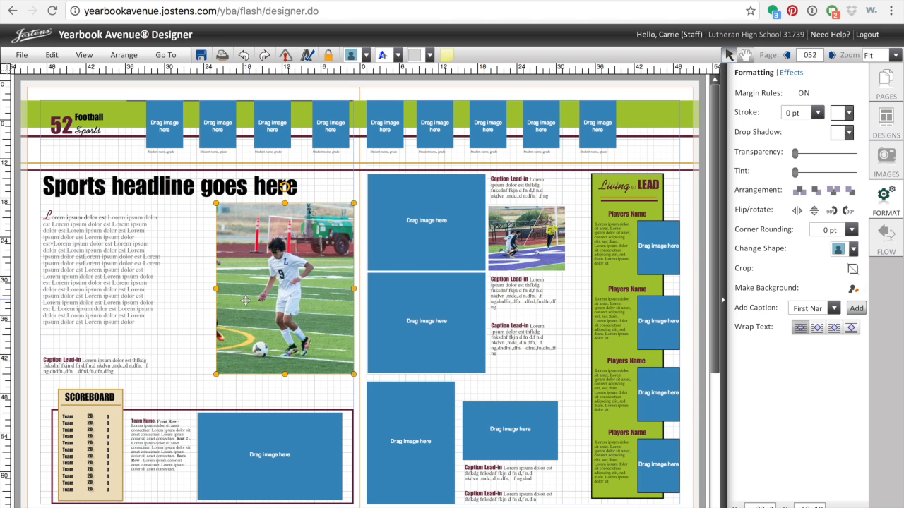
drag(303, 286, 291, 289)
- Enlarge and shift the photo inside the narrowed frame so player number 9 and the ball fill it
double_click(299, 289)
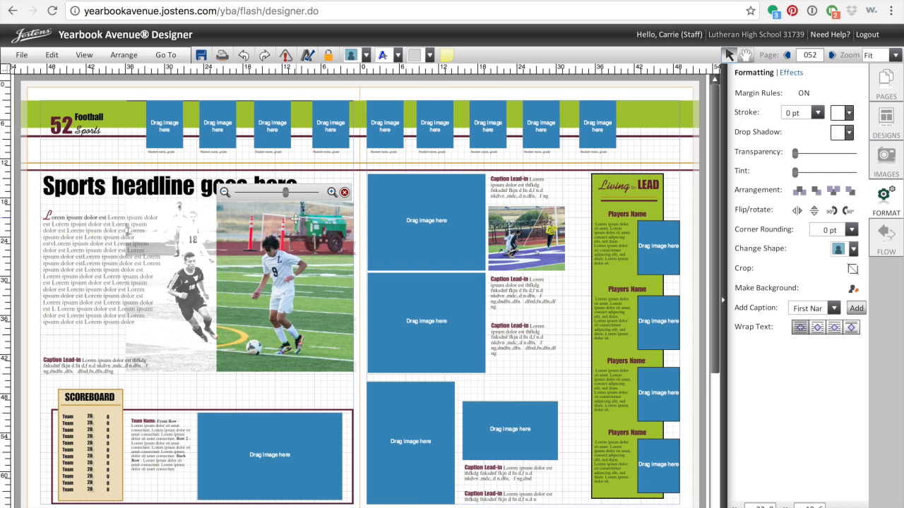
drag(288, 197, 300, 195)
drag(298, 305, 297, 268)
click(173, 397)
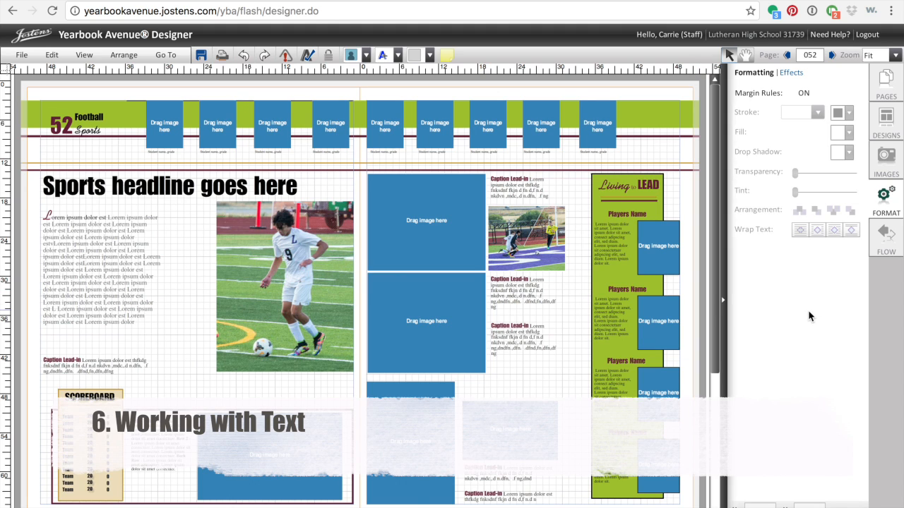
click(195, 192)
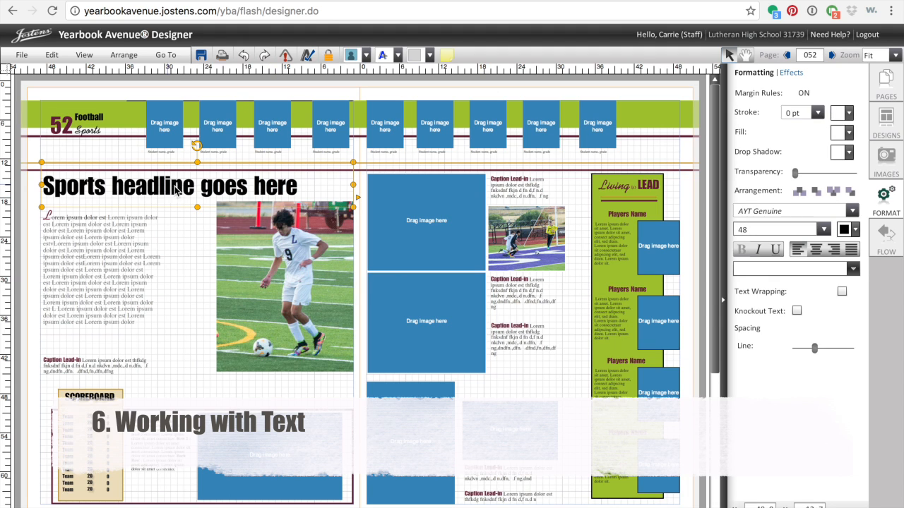
drag(305, 189, 169, 189)
click(179, 248)
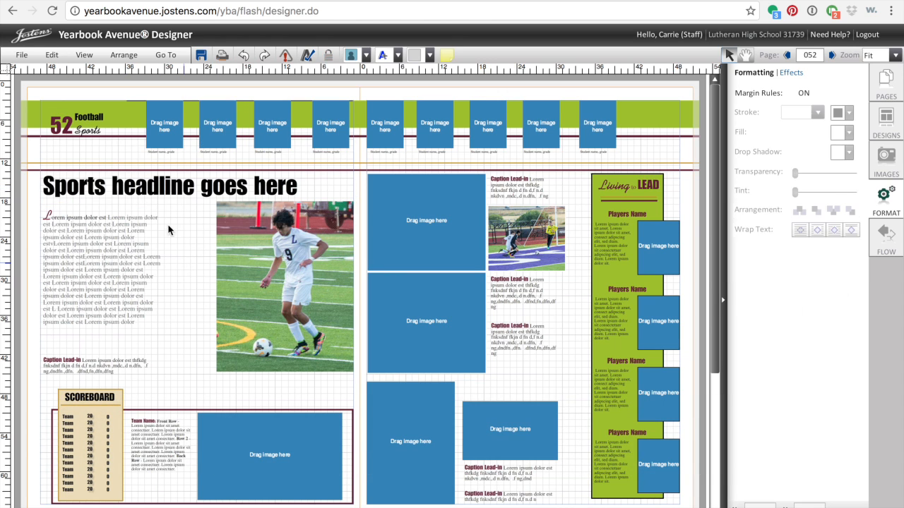
- Replace page 52's headline text with "Men's Soccer" and shorten its text box to about the photo's left edge
click(161, 186)
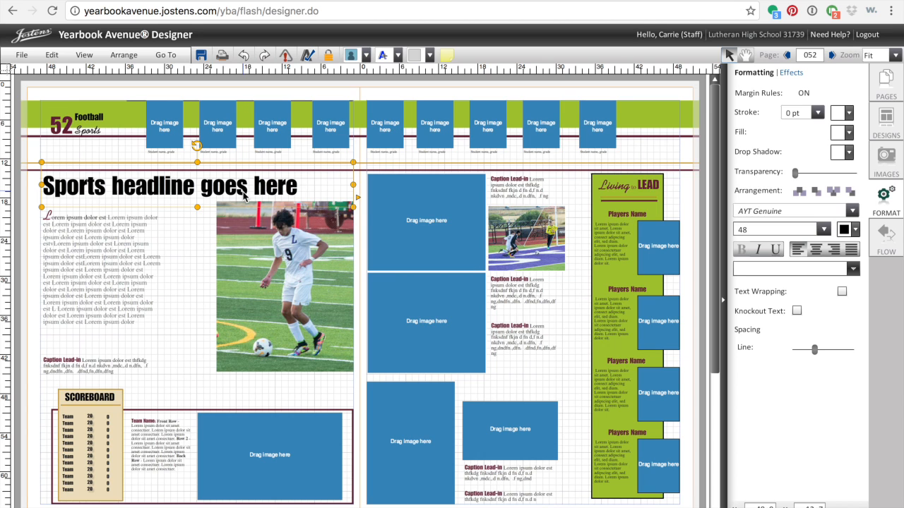
key(ctrl+a)
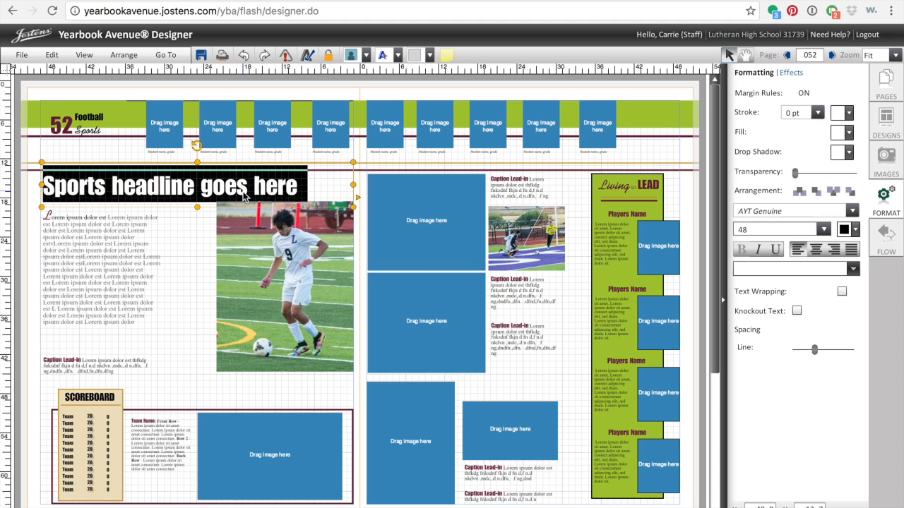
text(Men's Soccier)
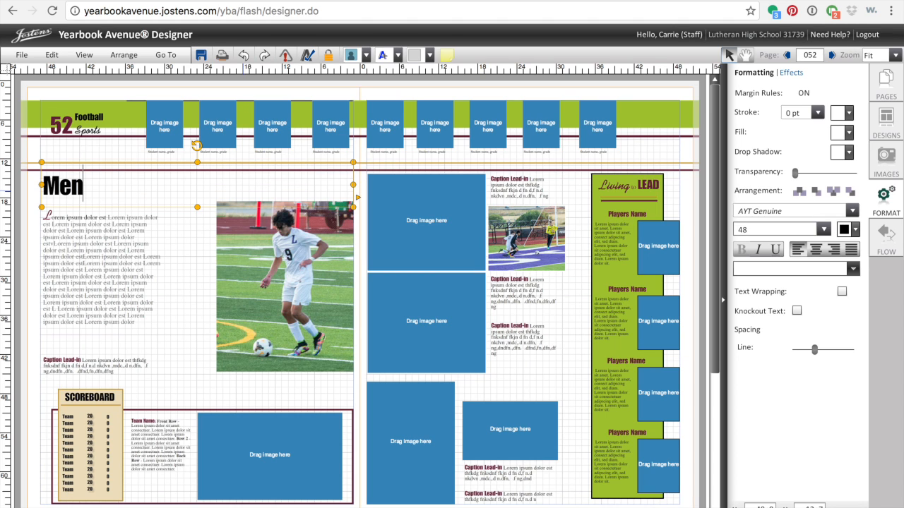
key(BackSpace)
key(BackSpace)
key(BackSpace)
text(er)
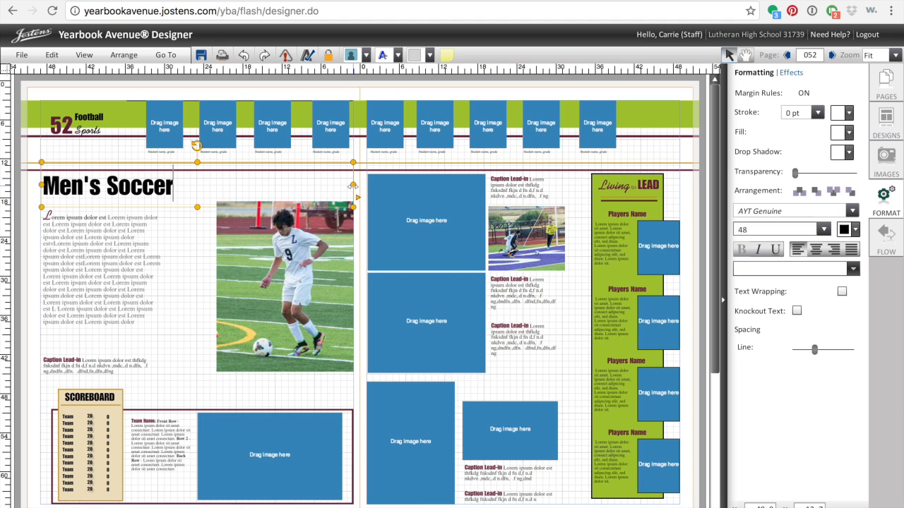
drag(353, 185, 218, 194)
click(202, 274)
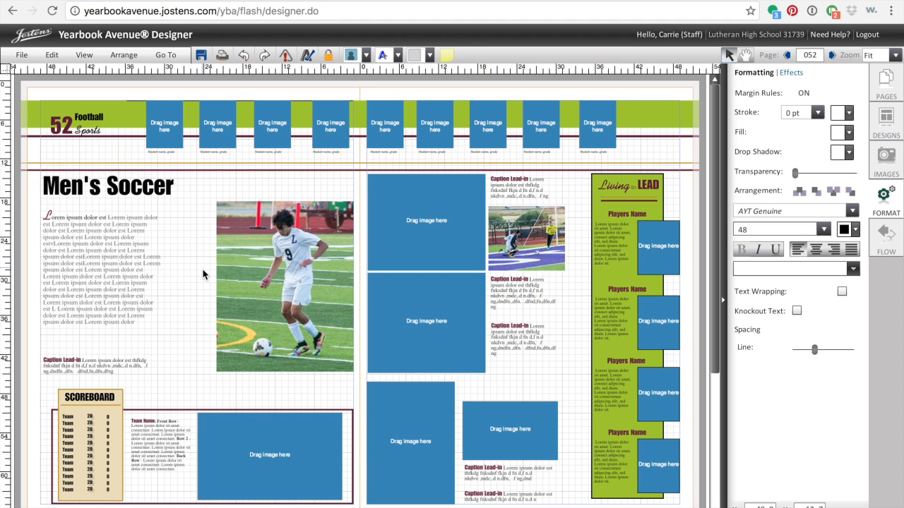
- Place the text cursor at the end of page 52's body copy
click(122, 269)
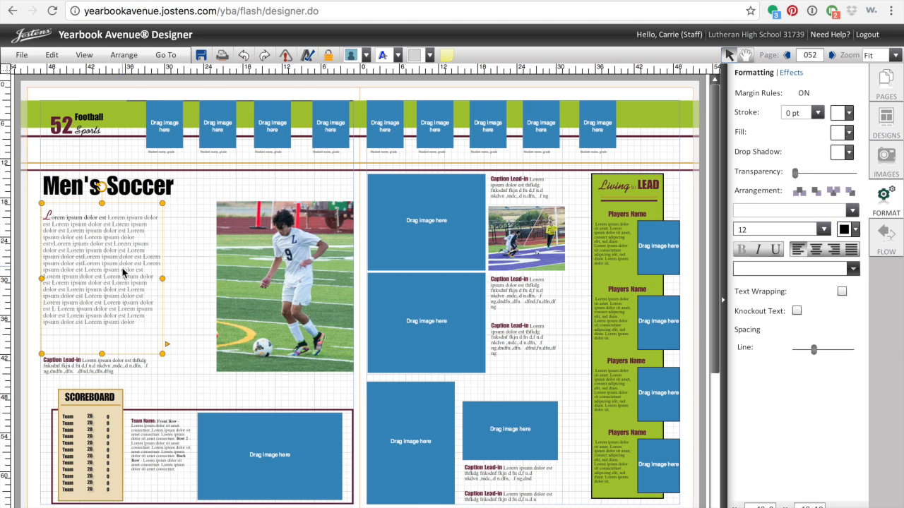
click(137, 326)
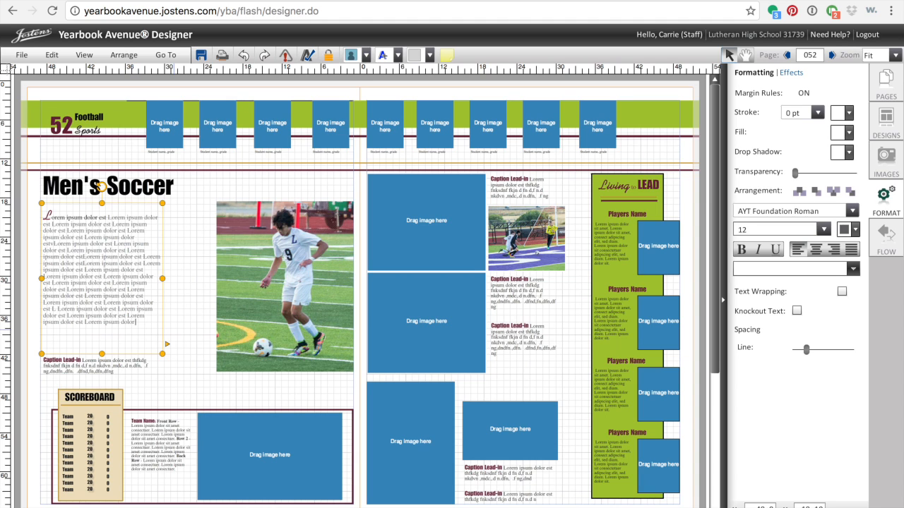
click(199, 404)
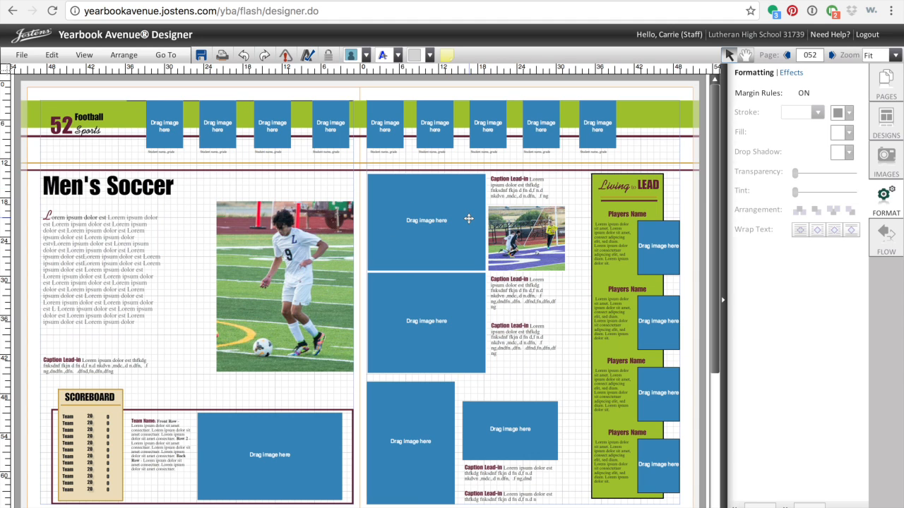
- Enlarge and shift the small upper photo on page 53 within its frame so the yellow-shirted goalkeeper fills it
click(516, 298)
click(537, 233)
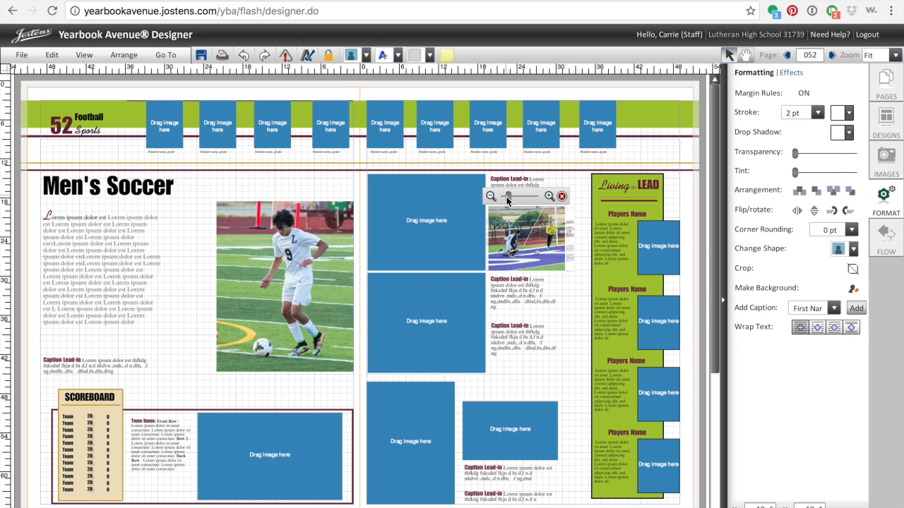
drag(508, 196, 434, 214)
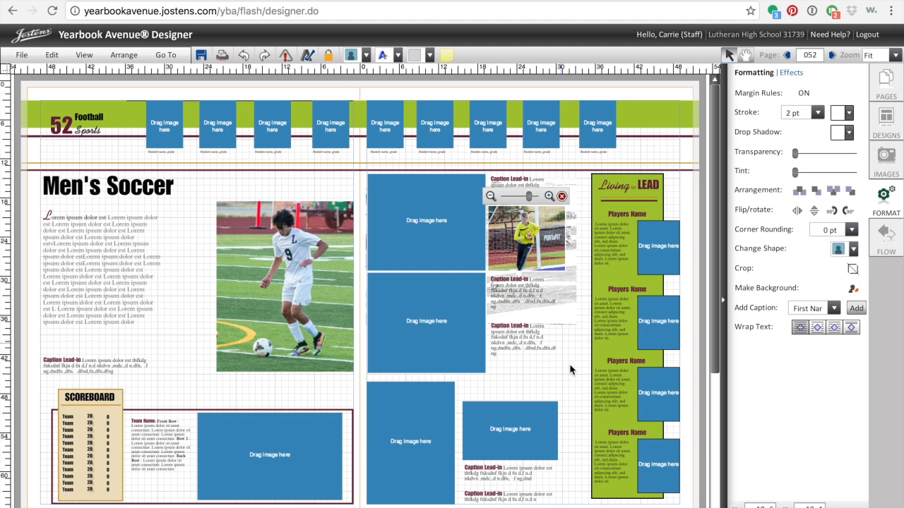
click(557, 385)
- Replace the caption body under the goalkeeper photo with the player's name and "defends the goal because he is an awesome guy with a cool shirt."
click(521, 300)
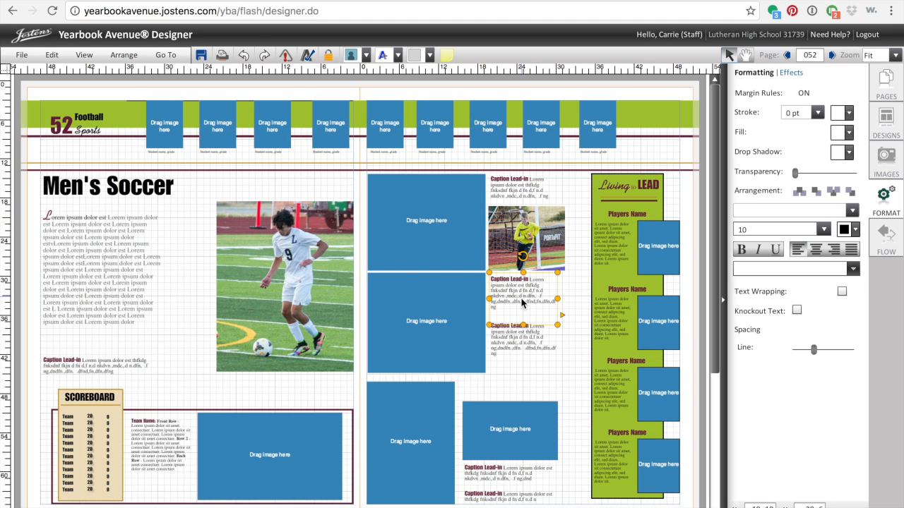
click(895, 57)
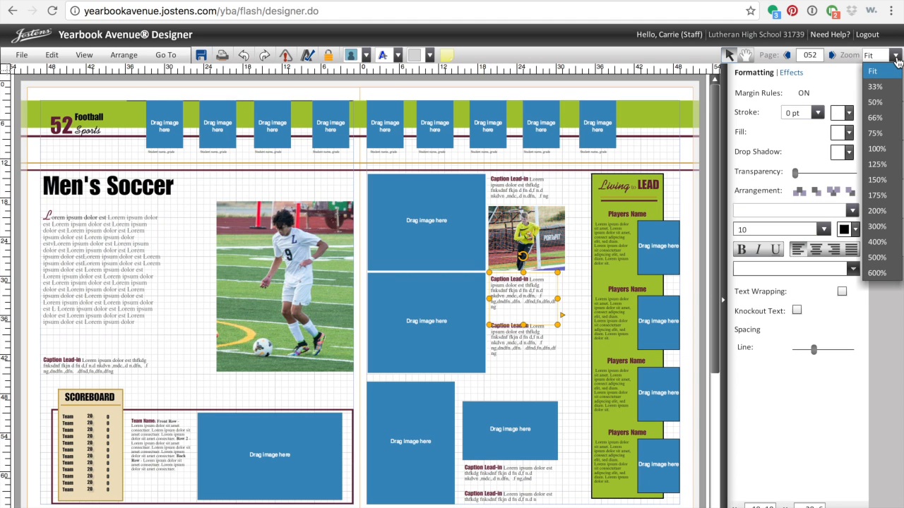
click(878, 149)
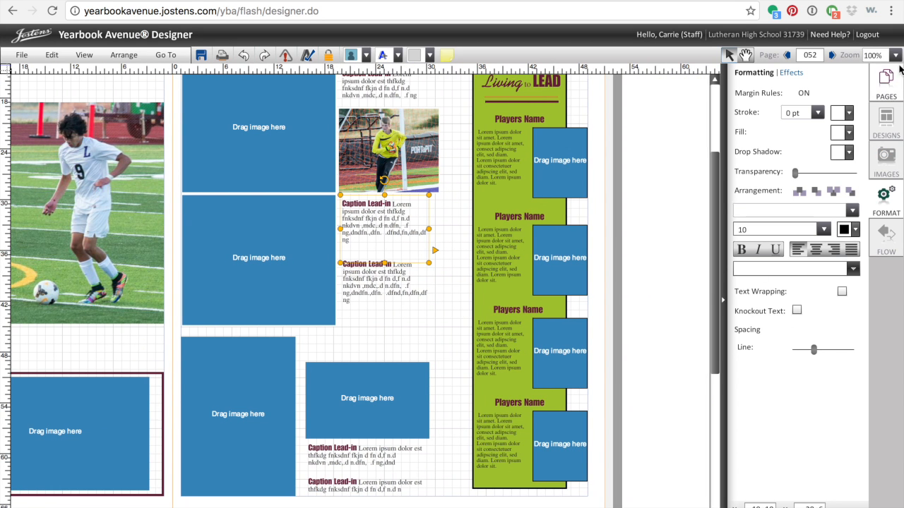
click(895, 55)
click(878, 180)
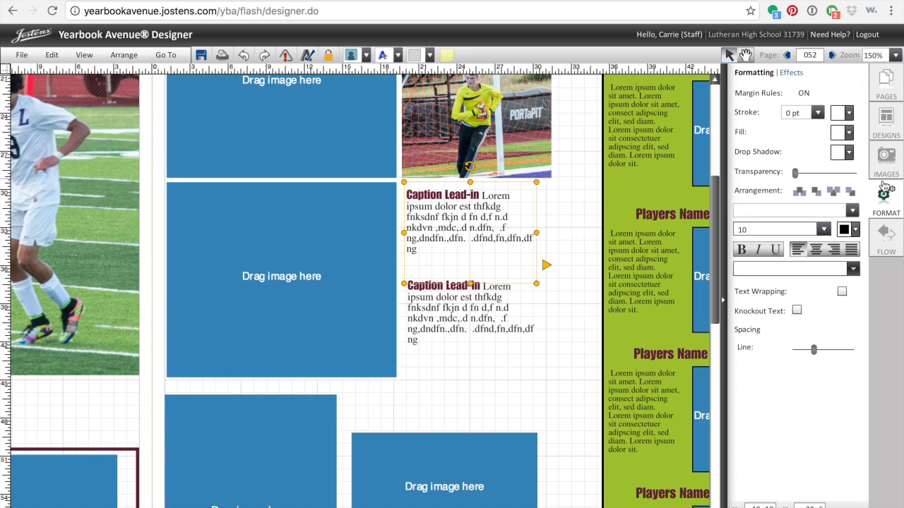
scroll(366, 286, right, 5)
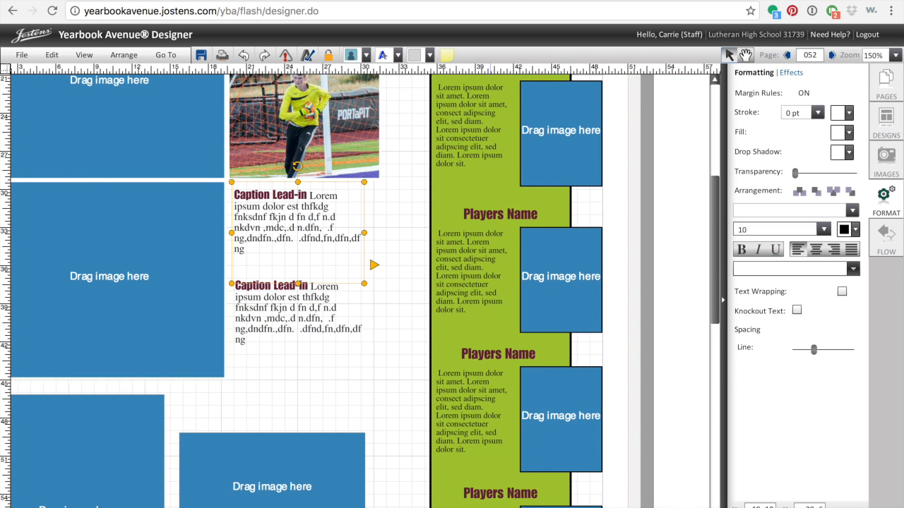
scroll(715, 256, up, 3)
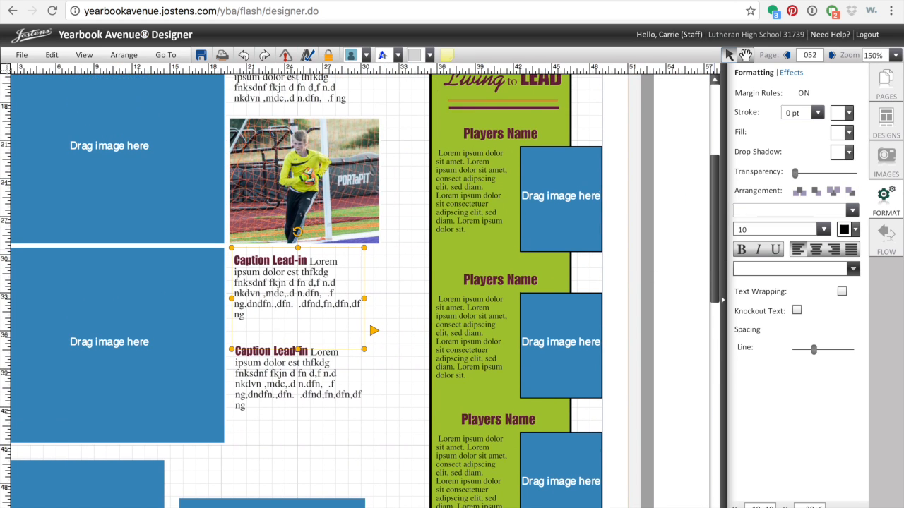
drag(252, 319, 312, 263)
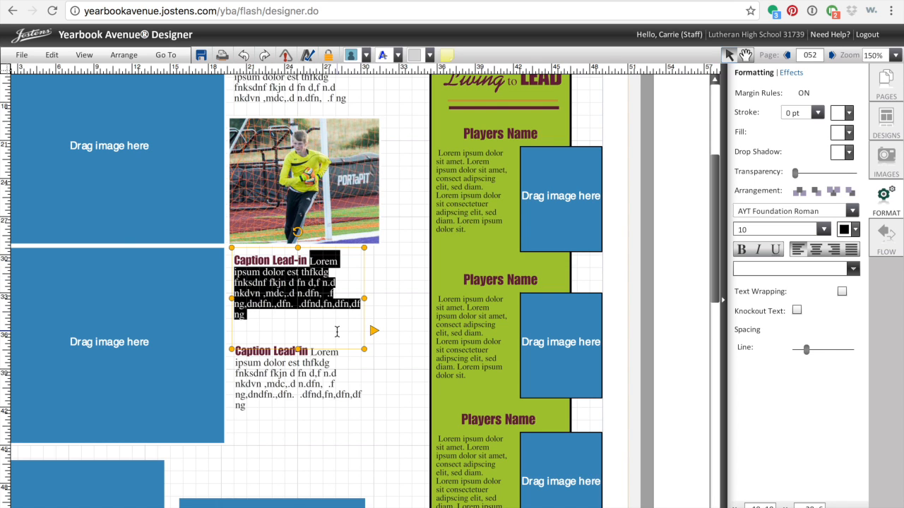
text(RO)
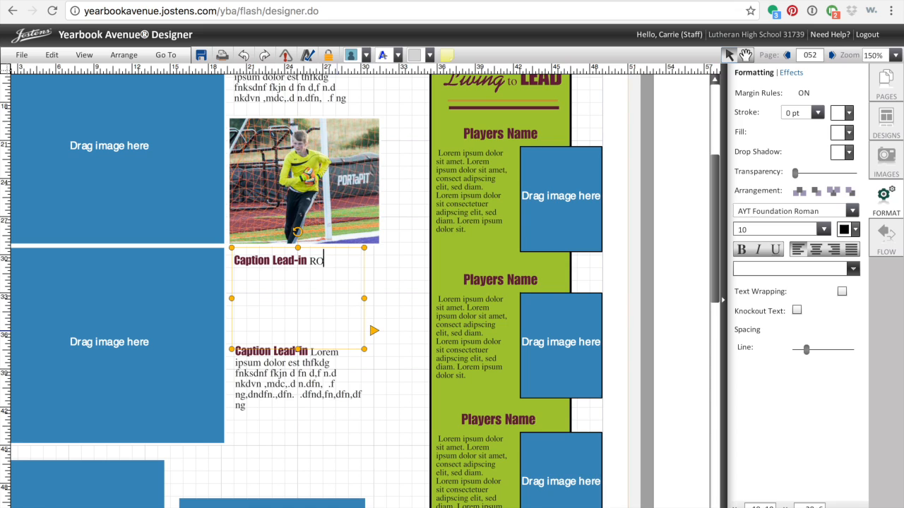
text(naldo Smith defends the goal because h)
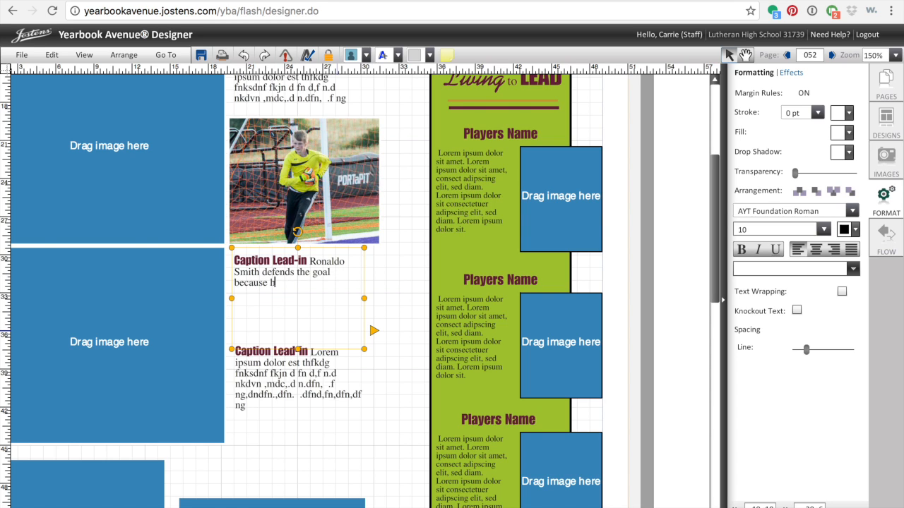
text(e is an awesome guy with a cool shirt.)
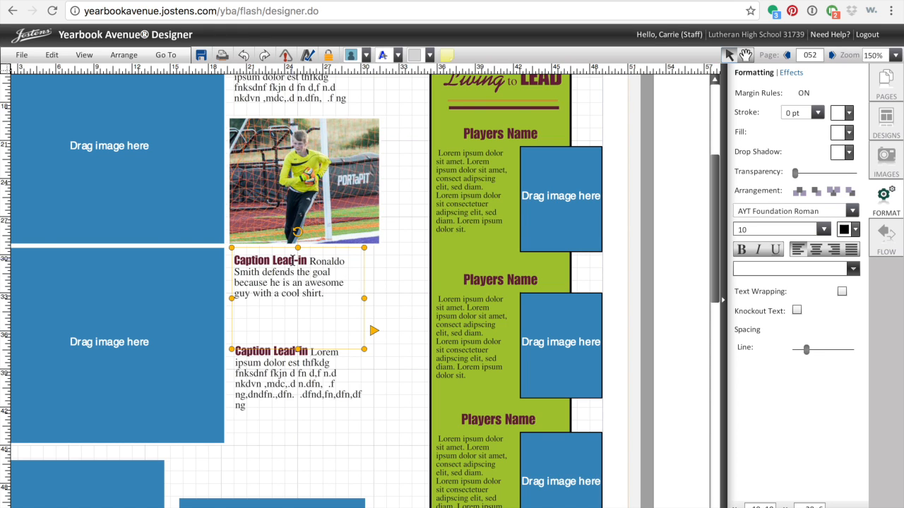
- Try "Keeping" and "Goal keeping" as the lead-in of the goalkeeper's caption
click(294, 259)
click(309, 261)
drag(309, 262, 228, 262)
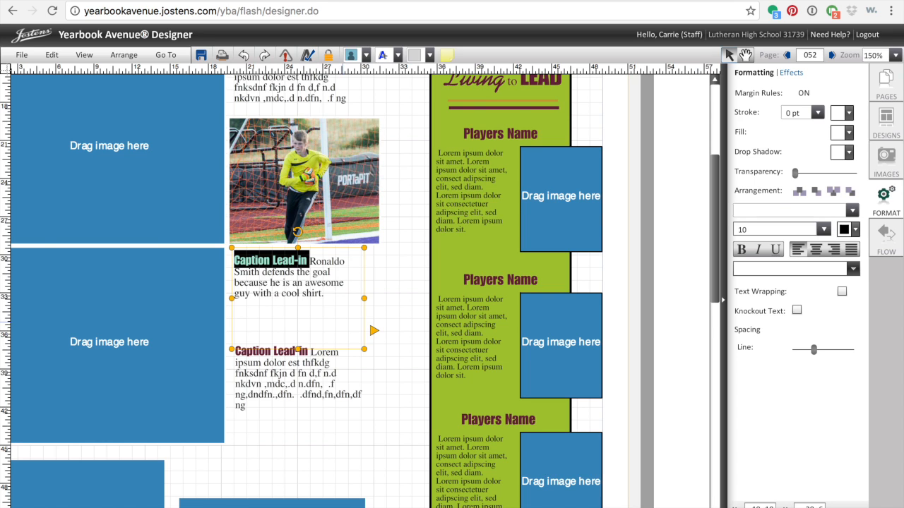
text(Keeping)
key(BackSpace)
key(BackSpace)
key(BackSpace)
key(BackSpace)
key(BackSpace)
key(BackSpace)
key(BackSpace)
text(Goal keeping)
- Change the lead-in of the goalkeeper's caption to "Defense"
key(BackSpace)
key(BackSpace)
key(BackSpace)
key(BackSpace)
key(BackSpace)
key(BackSpace)
key(BackSpace)
key(BackSpace)
key(BackSpace)
key(BackSpace)
key(BackSpace)
key(BackSpace)
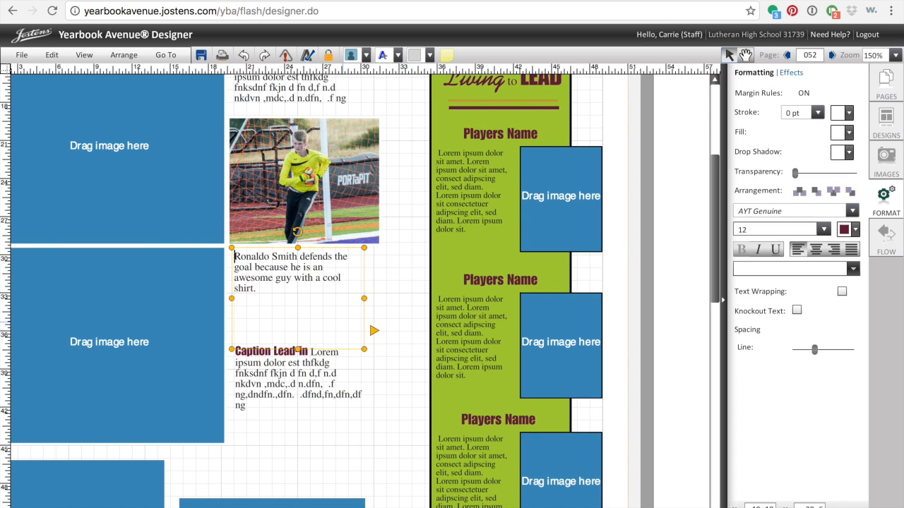
text(Defense)
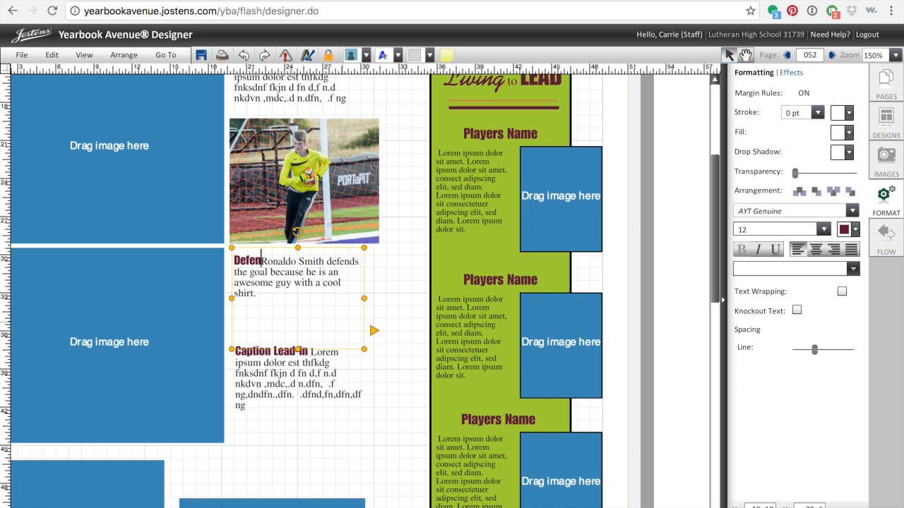
click(393, 299)
- Recolor the caption's "Defense" lead-in purple using the Neue palette
click(321, 282)
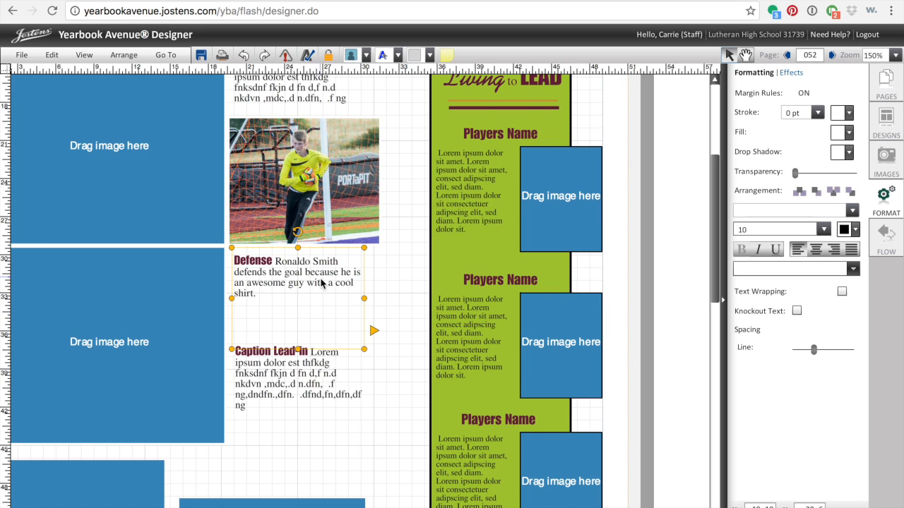
drag(275, 261, 233, 261)
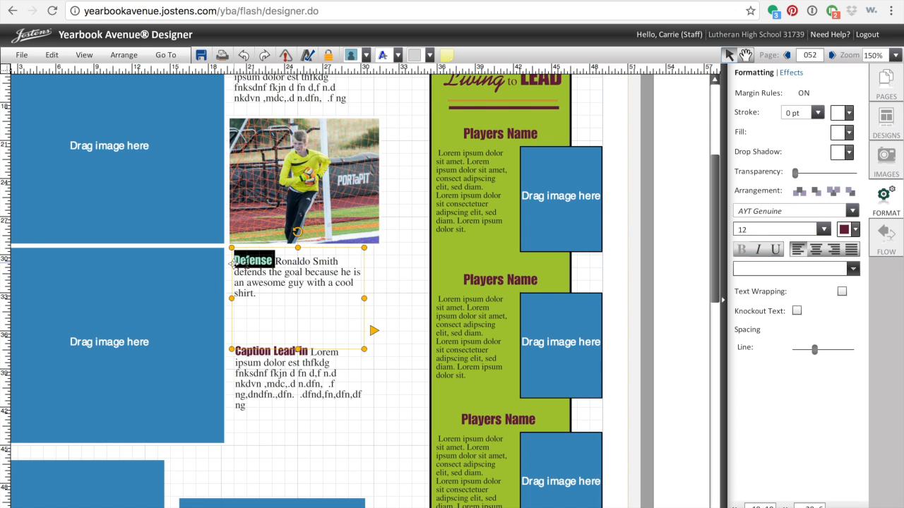
click(857, 231)
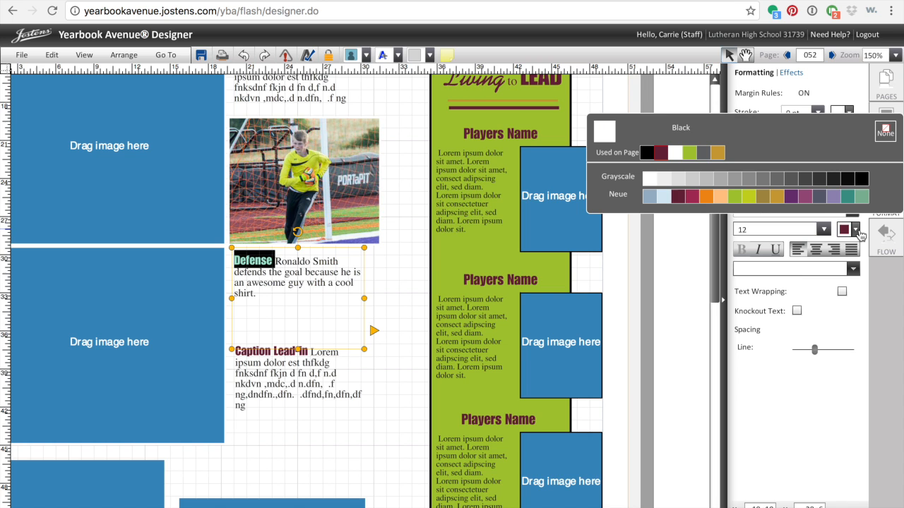
click(795, 204)
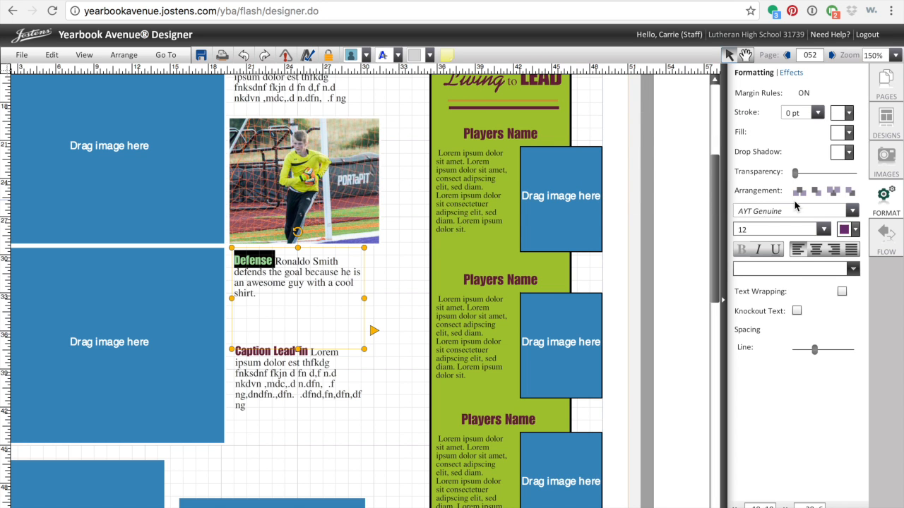
click(414, 284)
scroll(414, 284, down, 3)
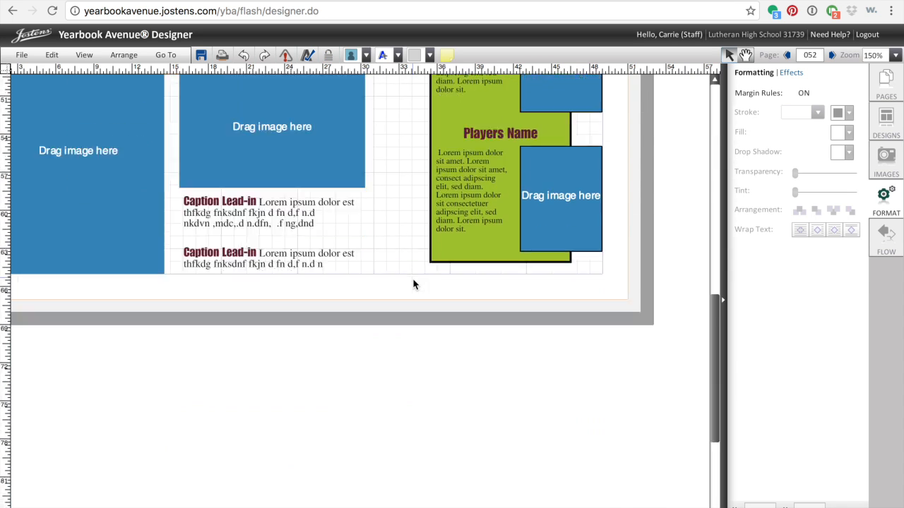
scroll(414, 284, up, 6)
scroll(414, 284, down, 3)
scroll(557, 205, down, 2)
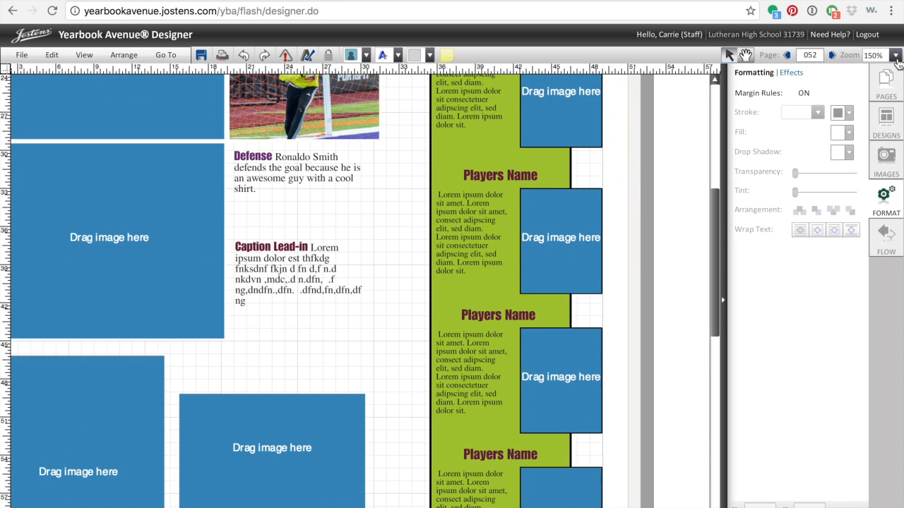
drag(715, 240, 710, 173)
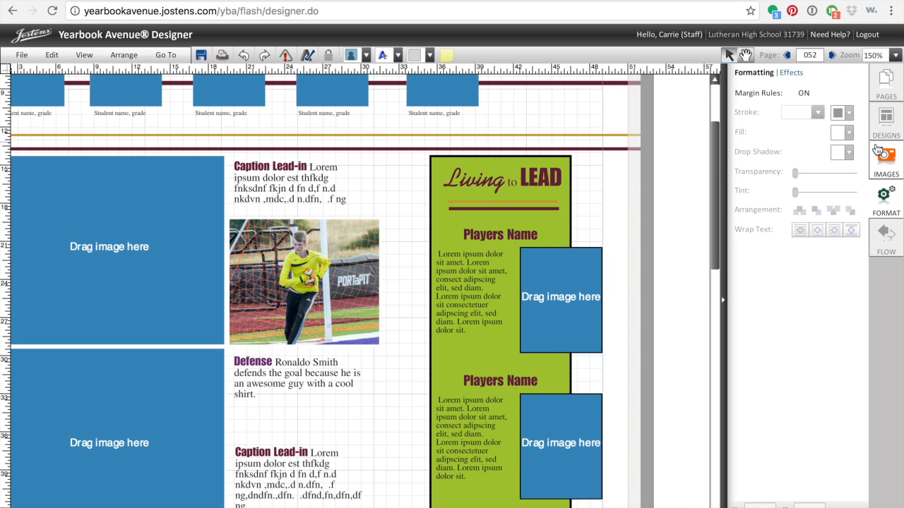
- Browse the yearbook's page thumbnails back to the spreads around pages 038 to 045
click(889, 89)
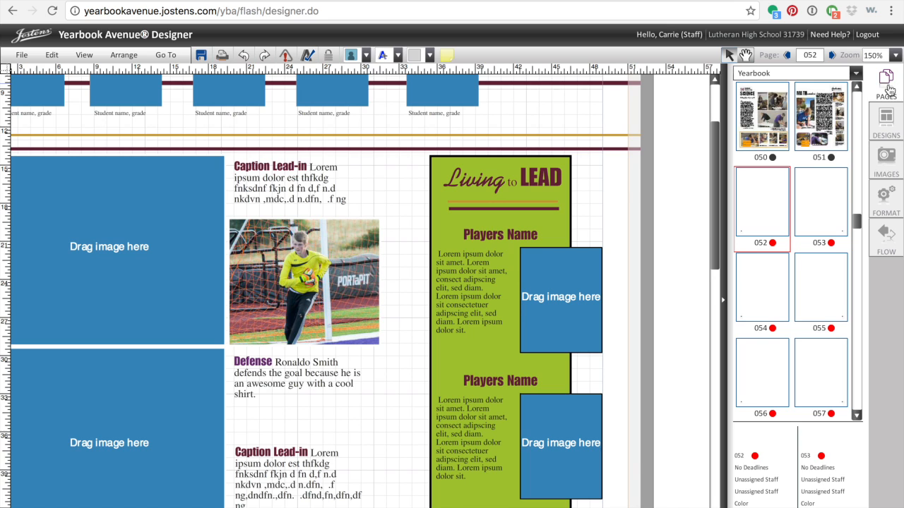
click(857, 223)
drag(857, 223, 856, 195)
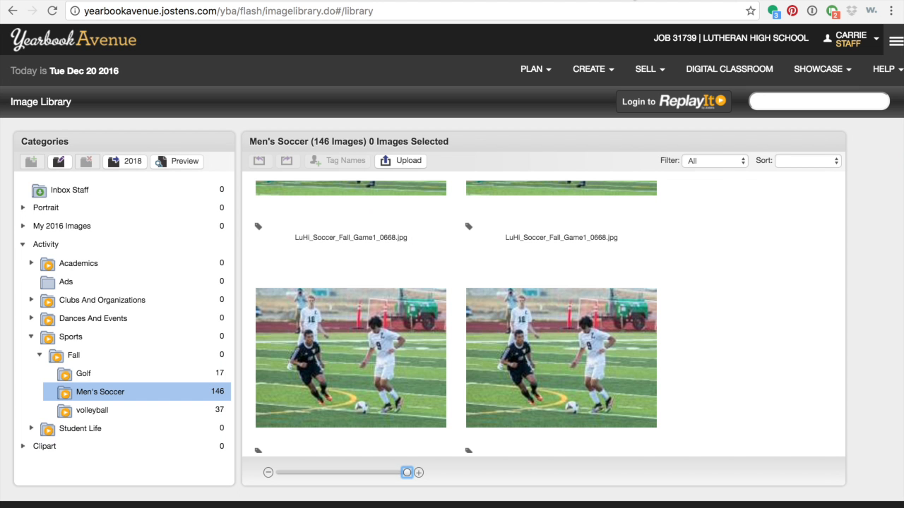
- Switch to the Image Library and open the Page Designer from there
click(599, 68)
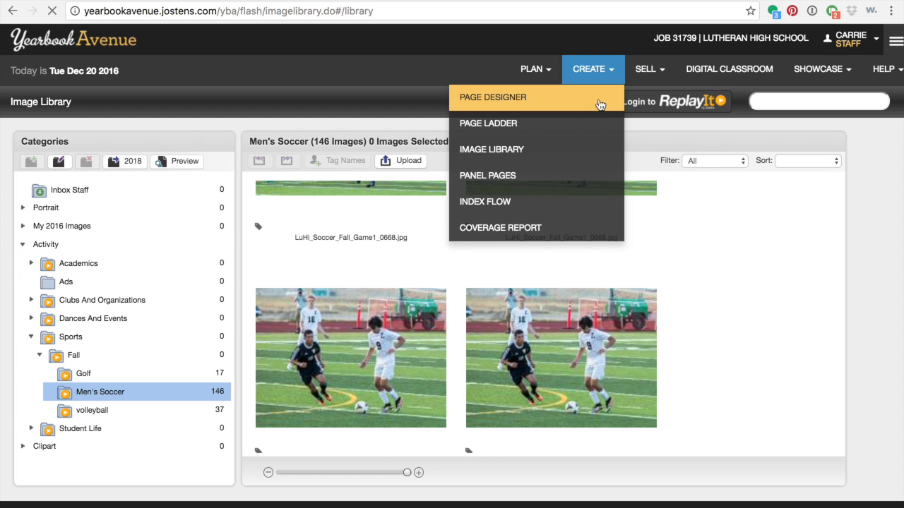
click(598, 105)
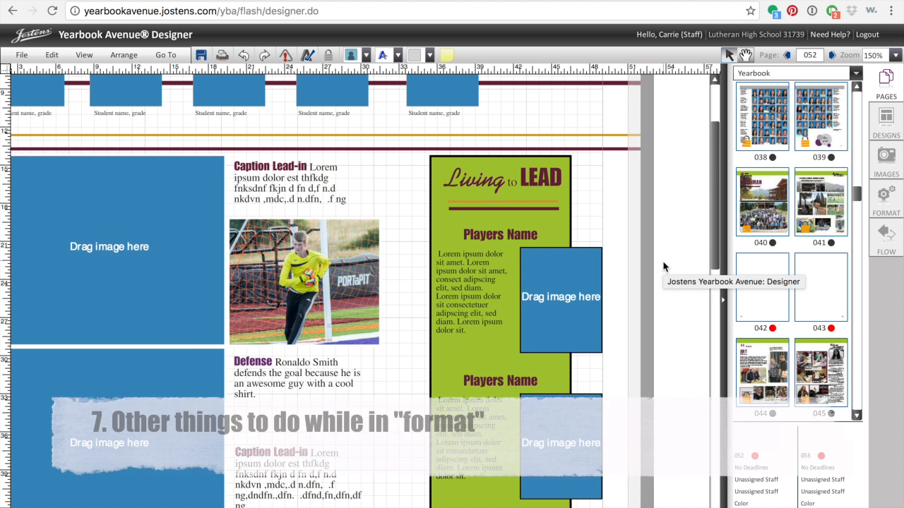
- Show the formatting options for the green header band and fit the whole spread in view
click(887, 197)
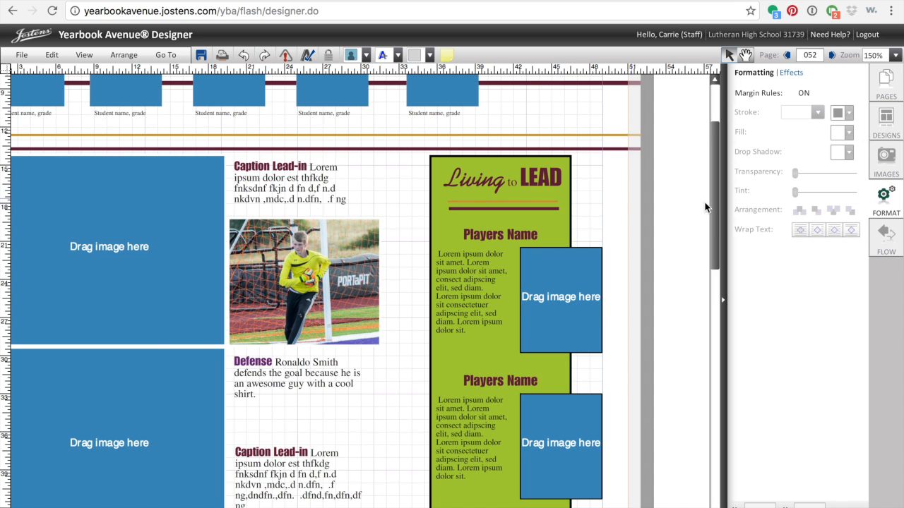
scroll(718, 206, up, 3)
click(546, 147)
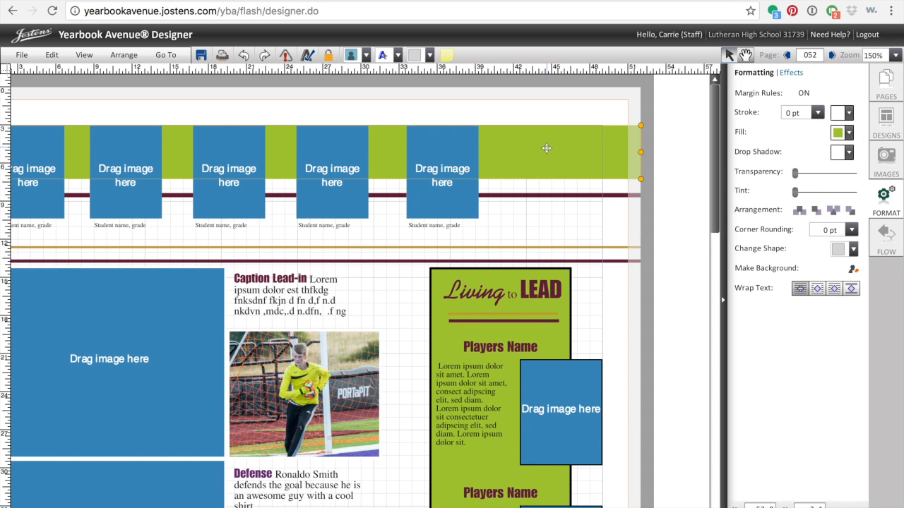
click(895, 55)
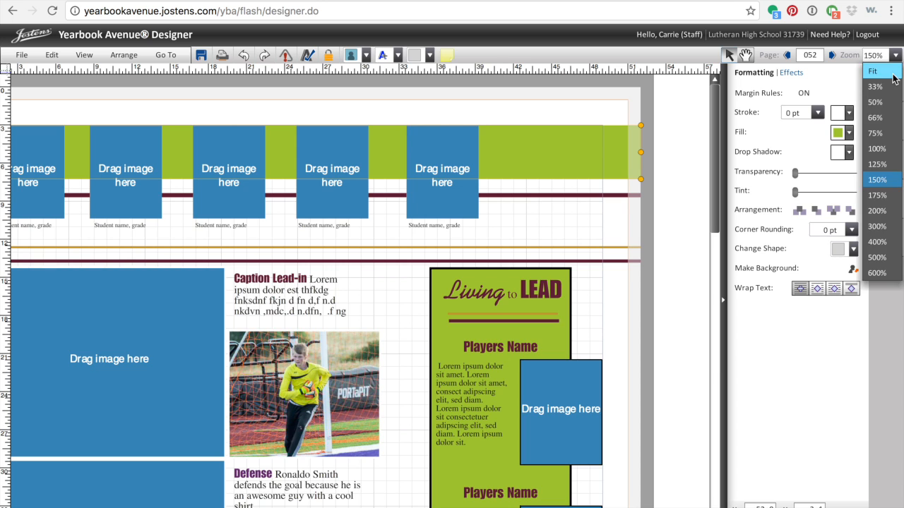
click(893, 72)
- Nudge the green header band upward and move it back down behind the row of small photo boxes
key(Up)
key(Up)
key(Up)
key(Up)
key(Up)
key(Up)
key(Up)
key(Up)
key(Up)
key(Up)
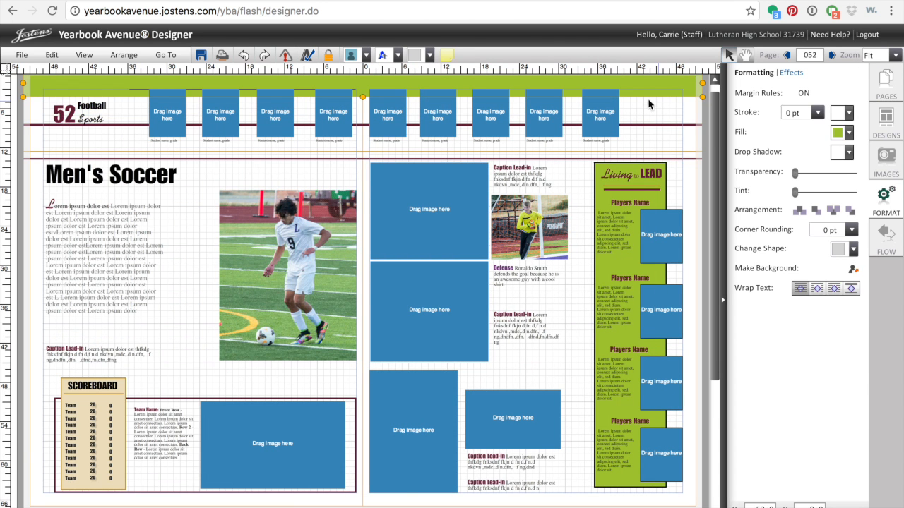
drag(639, 89, 628, 110)
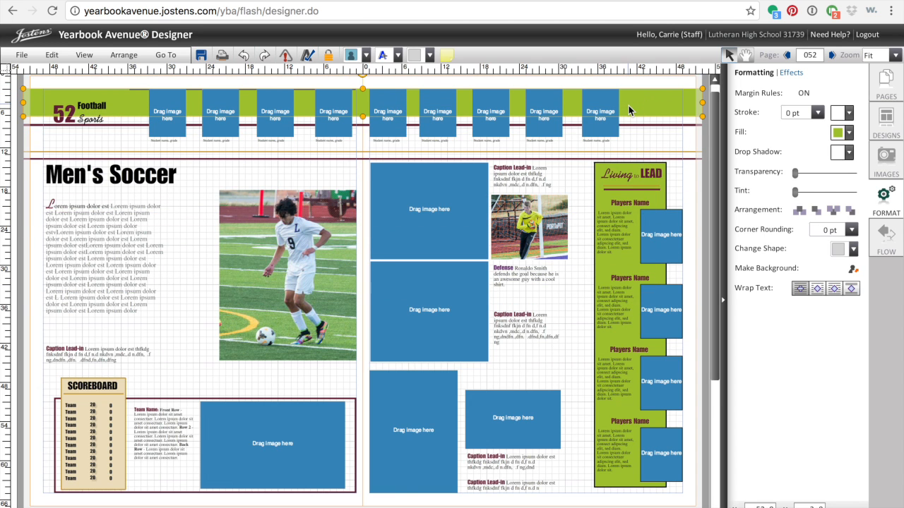
- Try a purple fill on the header band, replace it with Grayscale 27%, and deselect the band
click(848, 133)
click(791, 196)
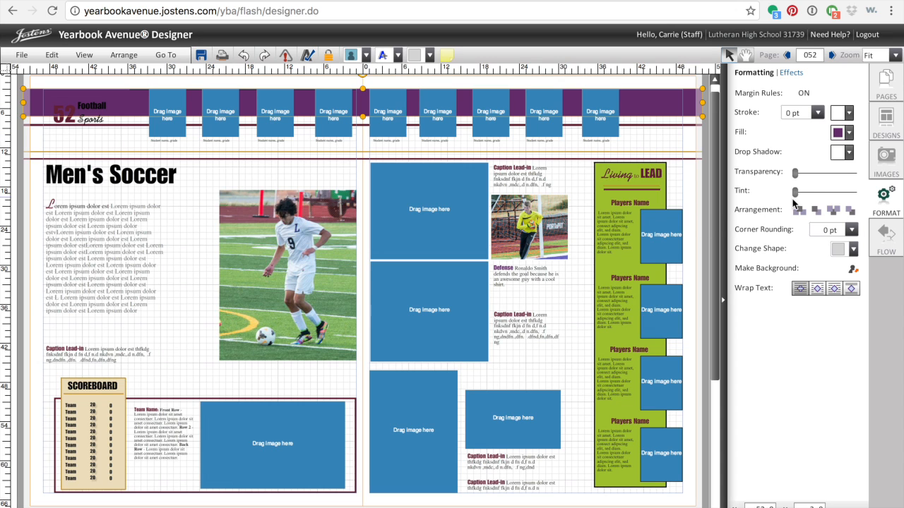
click(849, 136)
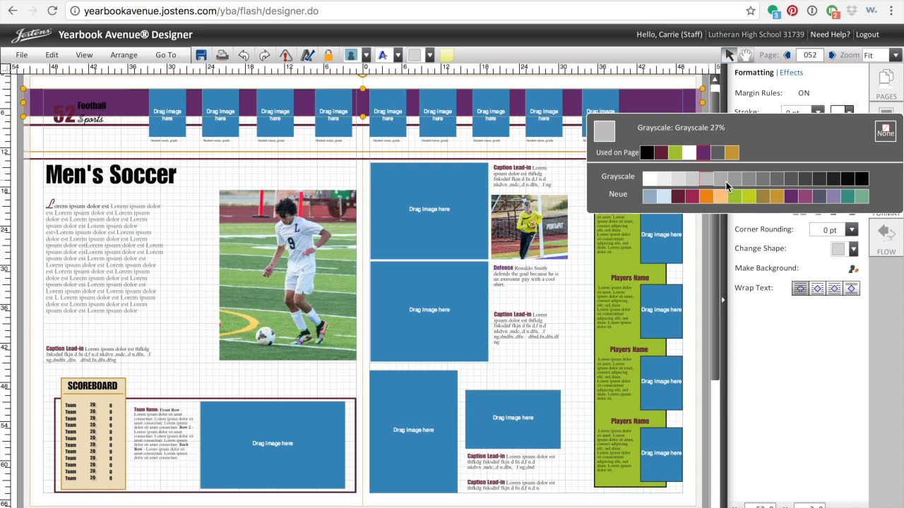
click(705, 181)
click(675, 186)
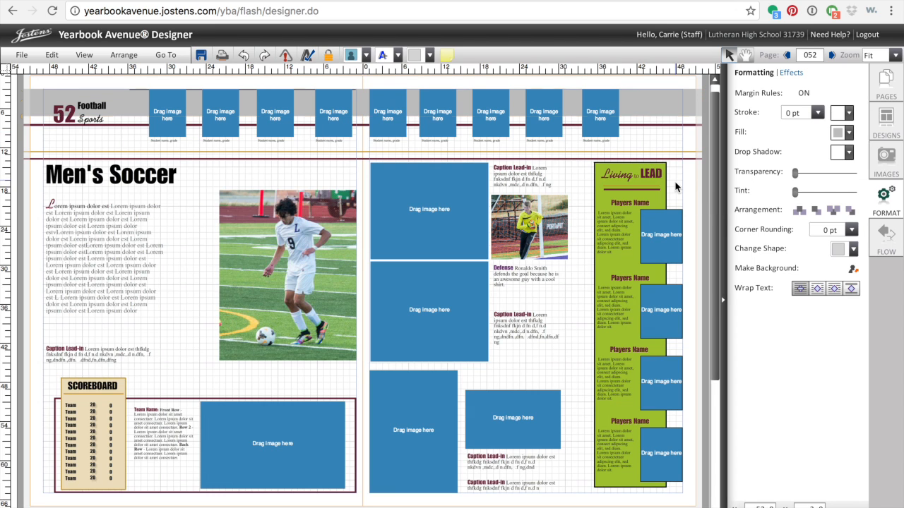
- Select the "Players Name" headings and text blocks in the "Living to Lead" sidebar one after another to examine their formatting
click(660, 199)
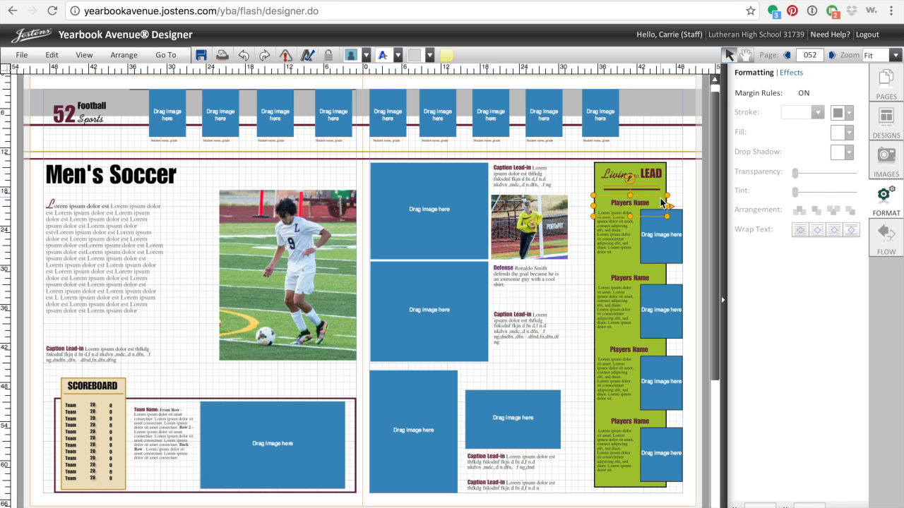
click(631, 278)
click(624, 342)
click(662, 349)
click(632, 394)
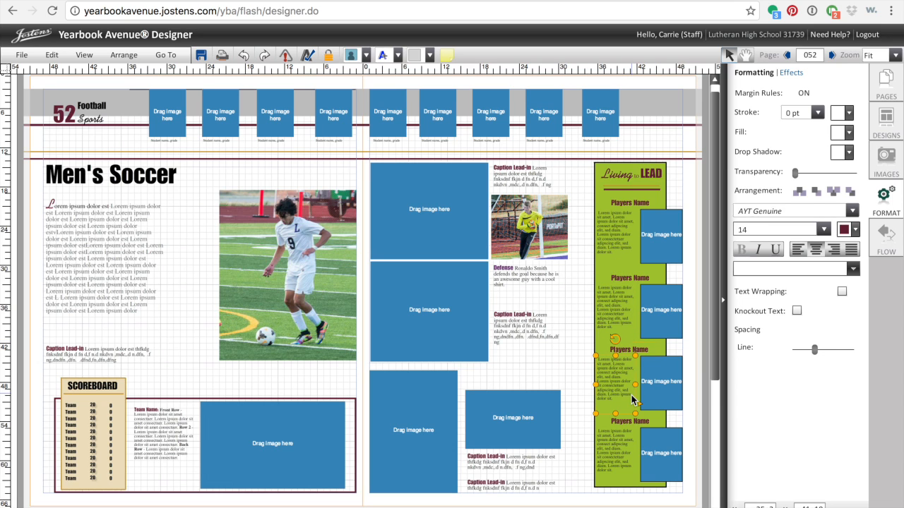
click(656, 422)
click(624, 461)
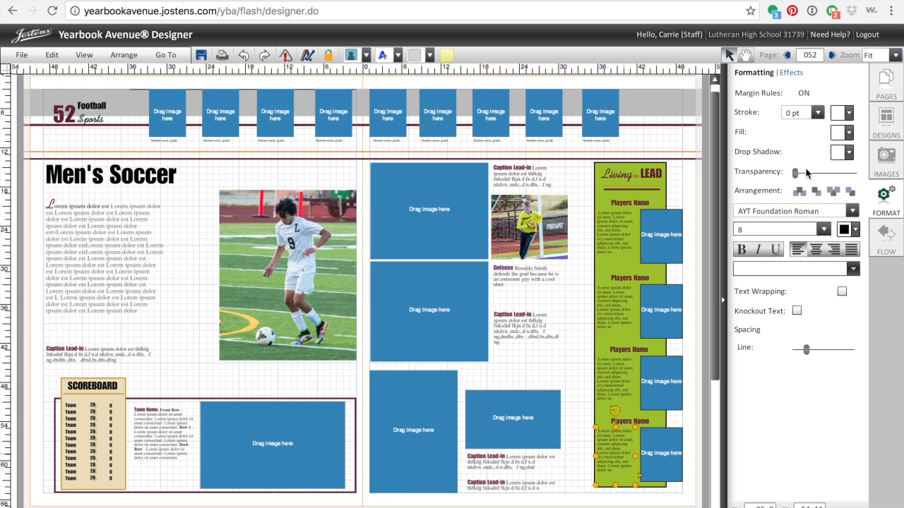
- Narrow the text box of the lowest "Players Name" heading in the "Living to Lead" sidebar until the heading wraps
click(894, 55)
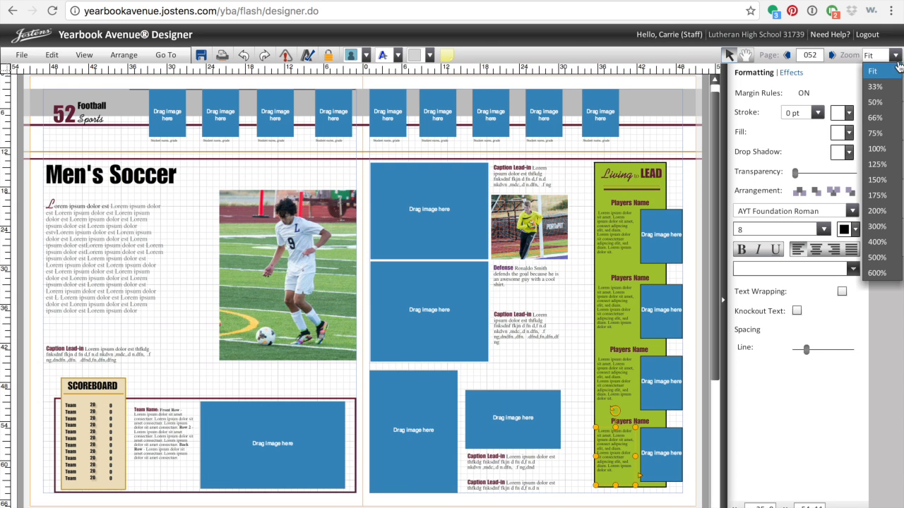
click(882, 167)
click(541, 272)
click(589, 287)
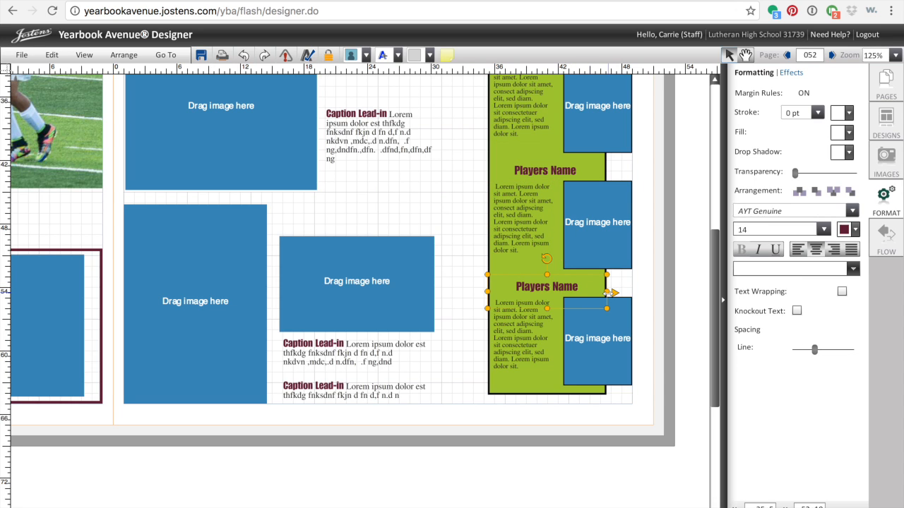
drag(607, 292, 518, 292)
- Fill the green "Living to Lead" sidebar box with Grayscale 20%
click(553, 364)
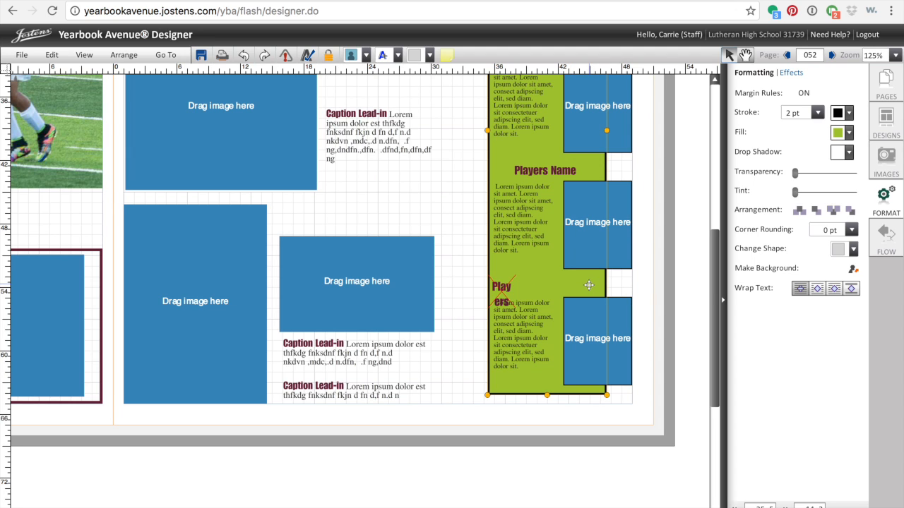
click(849, 132)
click(696, 180)
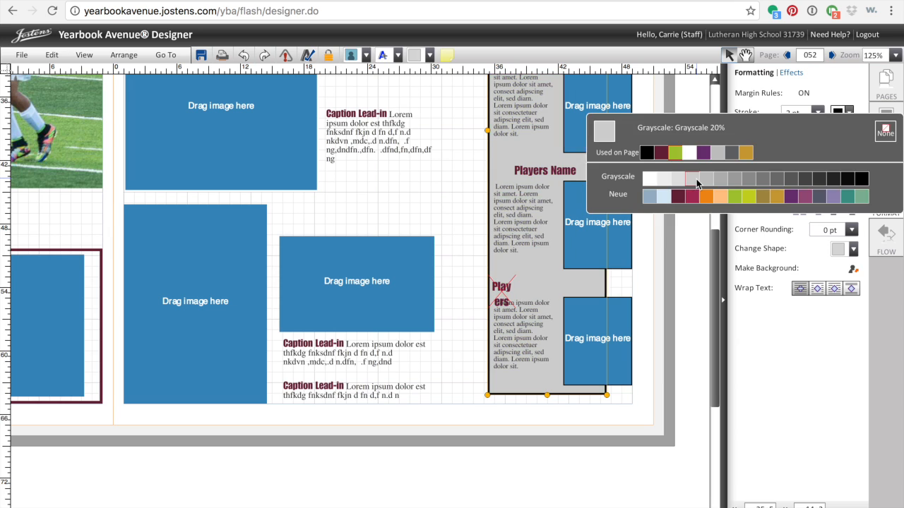
- Widen the lowest "Players Name" heading's text box so that the heading fits on one line
click(501, 300)
drag(515, 295, 598, 299)
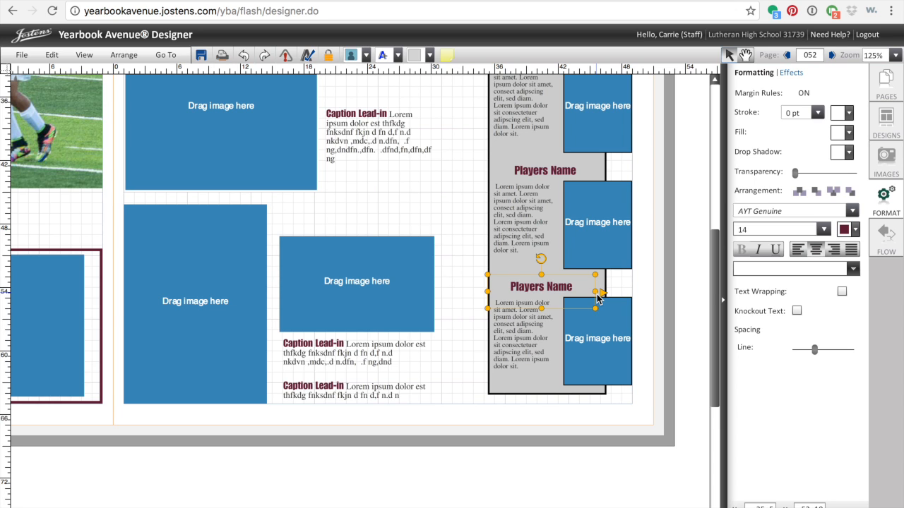
- Place the Men's Soccer photo of a white-shirted player with two opponents behind him into the sidebar's third image box
click(891, 173)
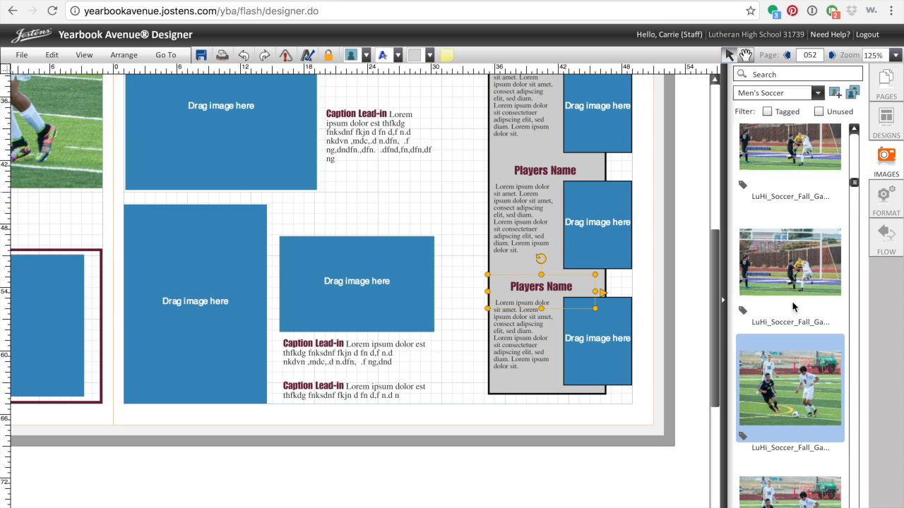
scroll(810, 332, down, 5)
scroll(808, 327, down, 5)
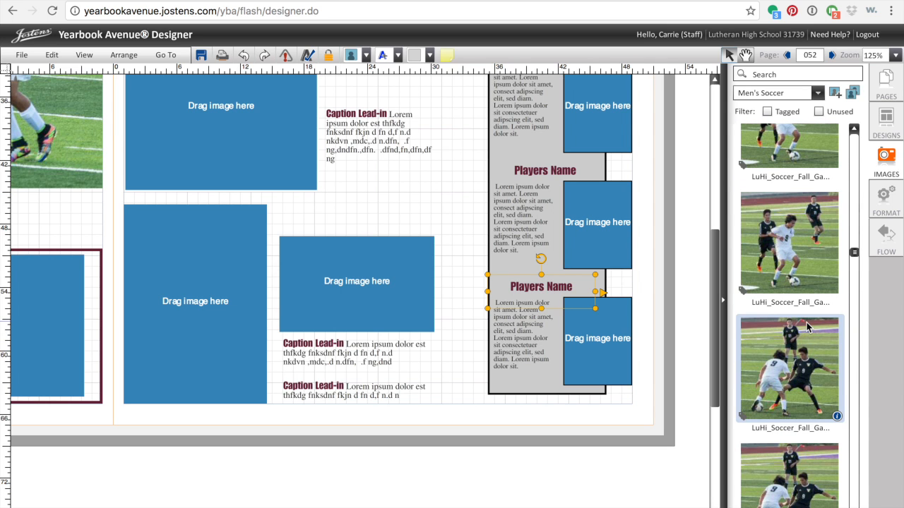
drag(796, 247, 596, 228)
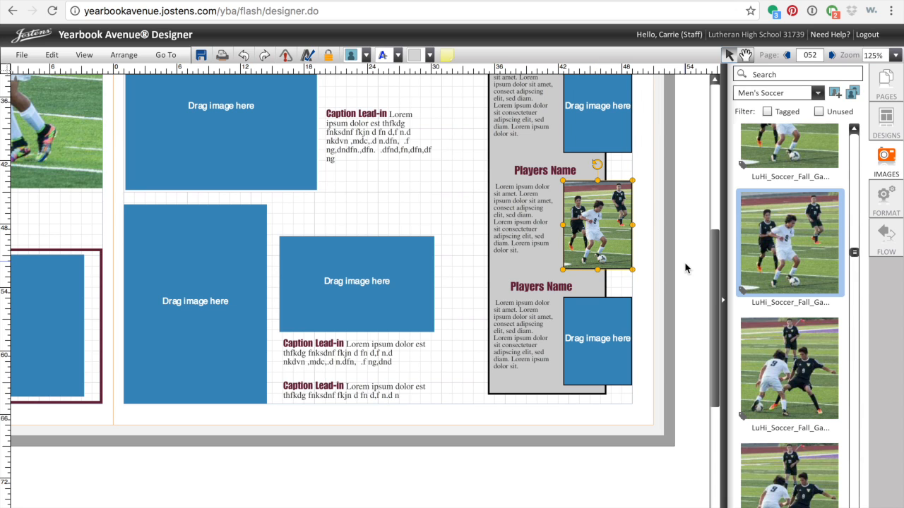
- Extend the sidebar photo's frame slightly upward and deselect the photo
click(889, 212)
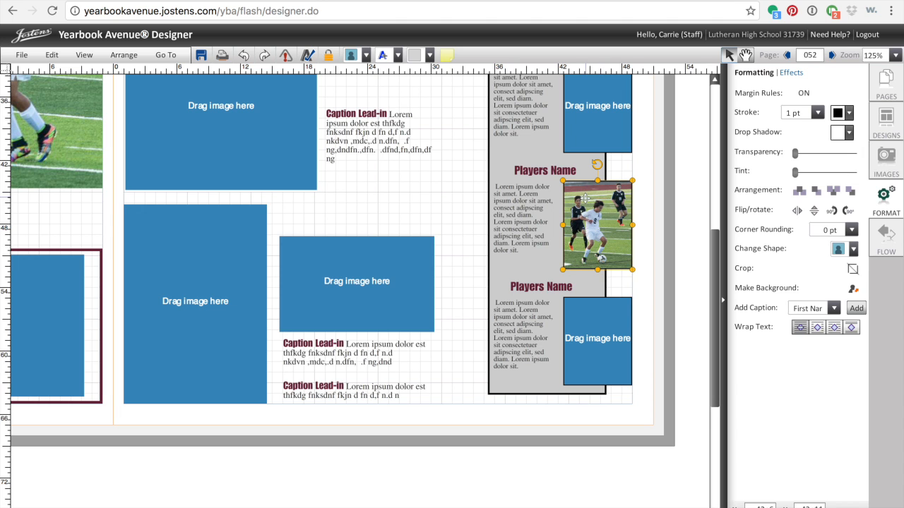
mouse_move(563, 180)
mouse_down()
mouse_move(447, 113)
mouse_move(424, 89)
mouse_move(434, 70)
mouse_move(509, 157)
mouse_move(484, 221)
mouse_move(410, 242)
mouse_move(286, 253)
mouse_move(413, 249)
mouse_move(547, 200)
mouse_move(560, 170)
mouse_move(563, 175)
mouse_up()
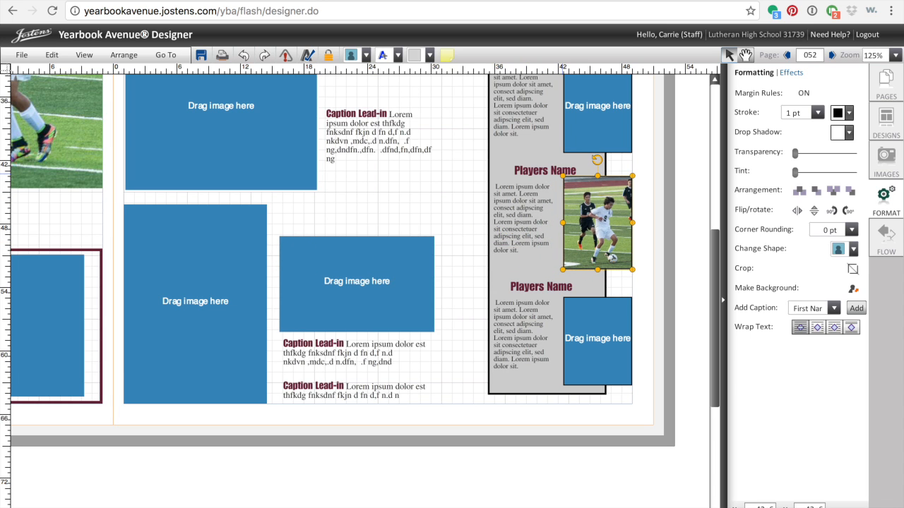
click(696, 257)
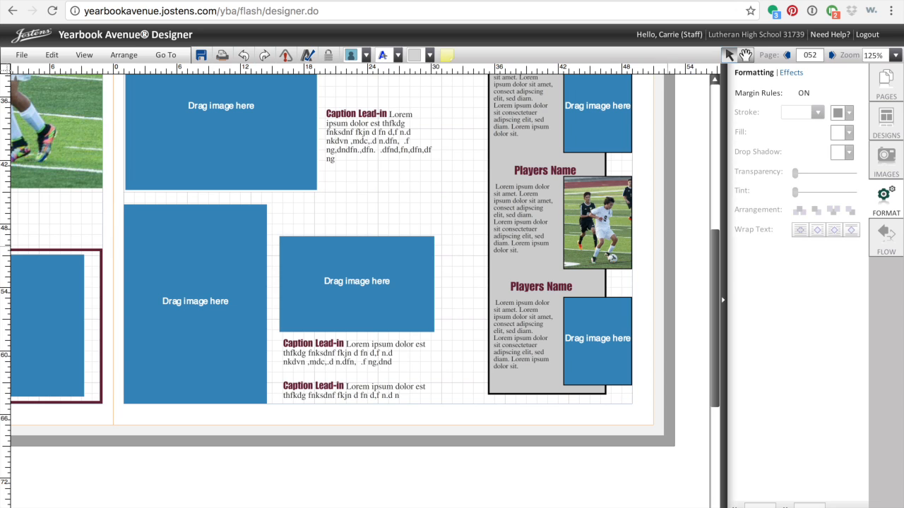
- Send the sidebar photo behind the gray sidebar box and bring it to the front again
click(608, 231)
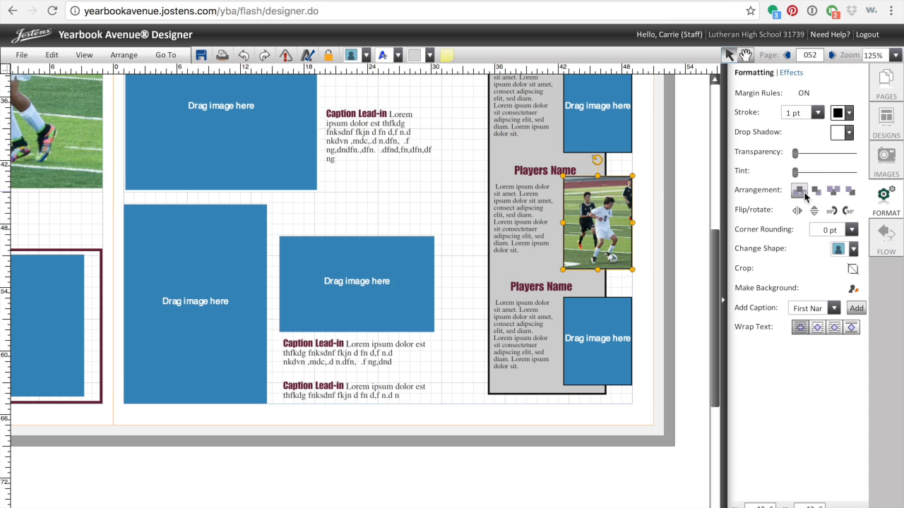
click(851, 192)
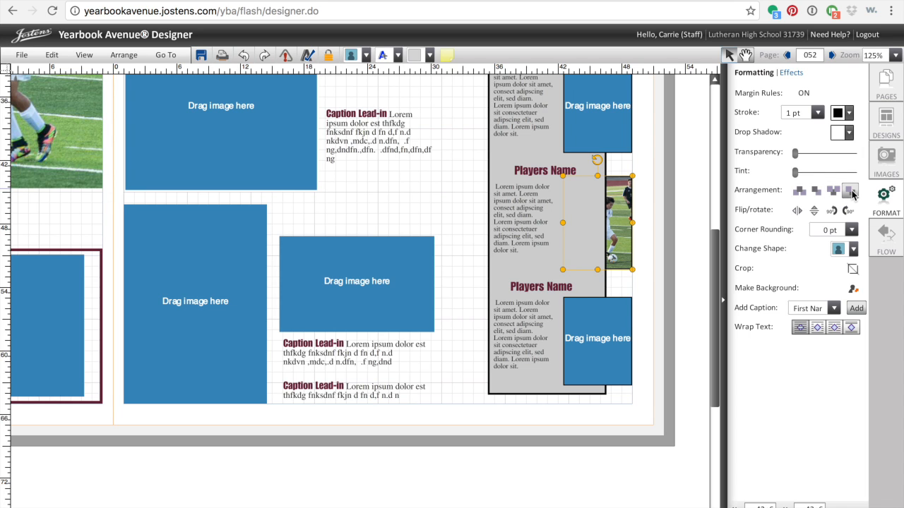
click(593, 291)
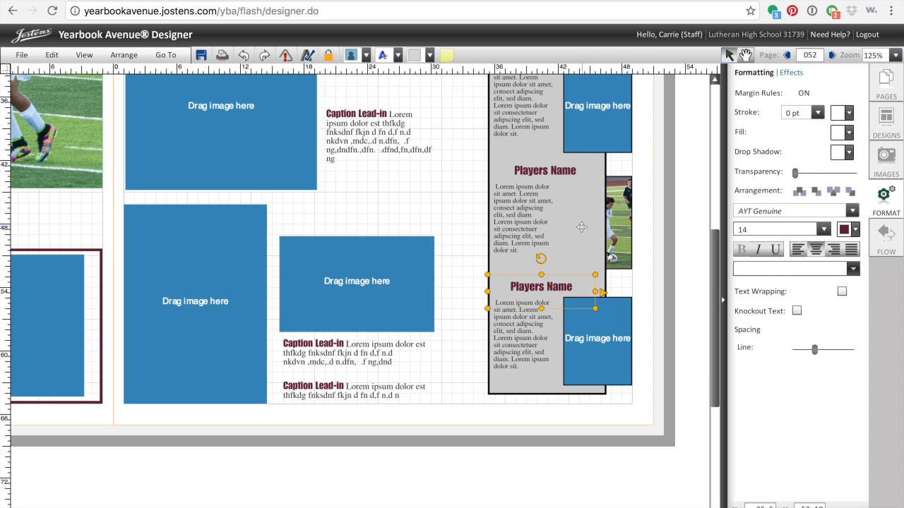
click(602, 224)
click(626, 223)
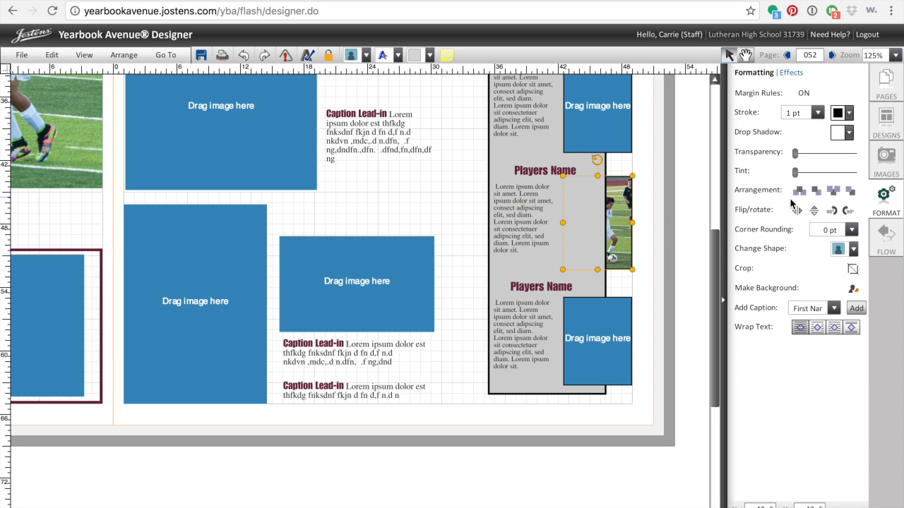
click(800, 192)
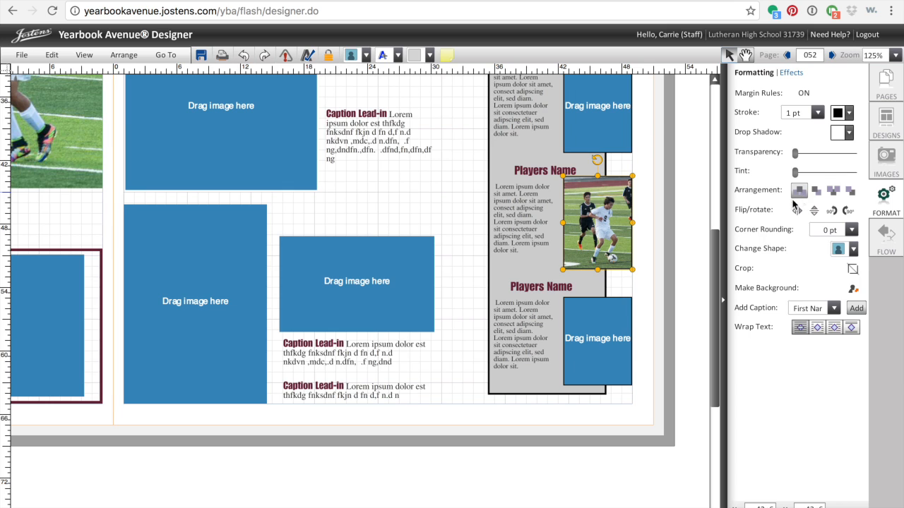
- Round the sidebar photo's corners to 24 pt and give the photo a 9 pt purple stroke
click(853, 230)
click(847, 289)
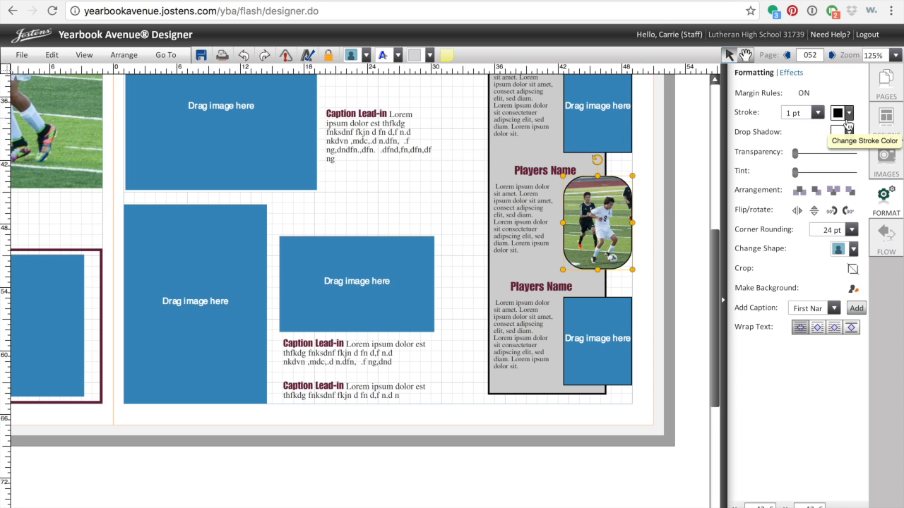
click(818, 114)
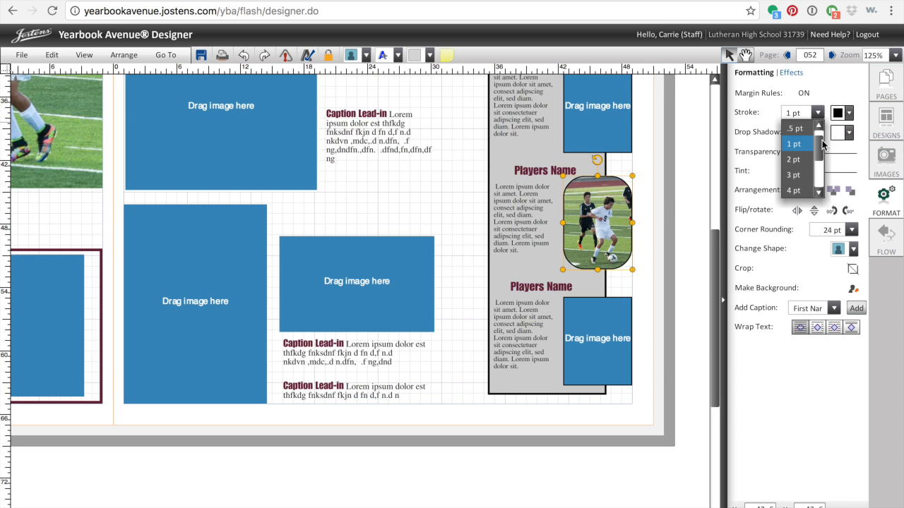
drag(822, 144, 823, 181)
click(793, 189)
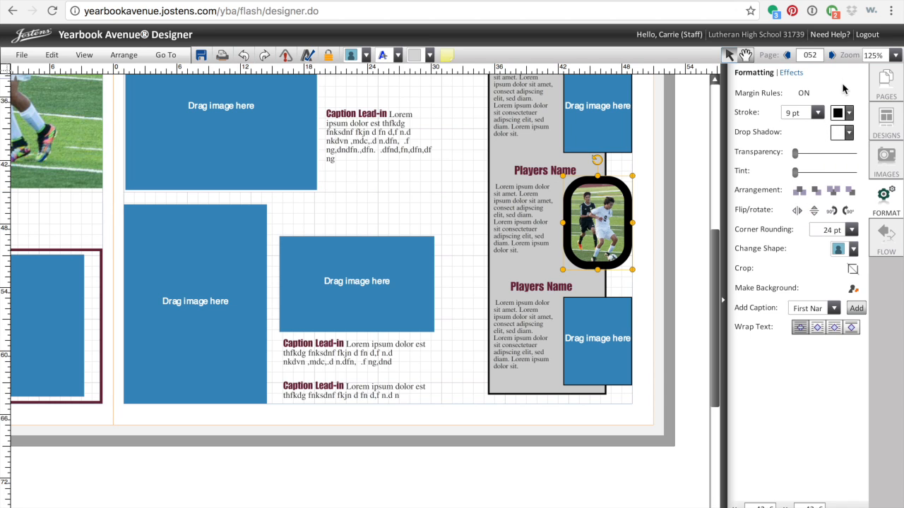
click(849, 113)
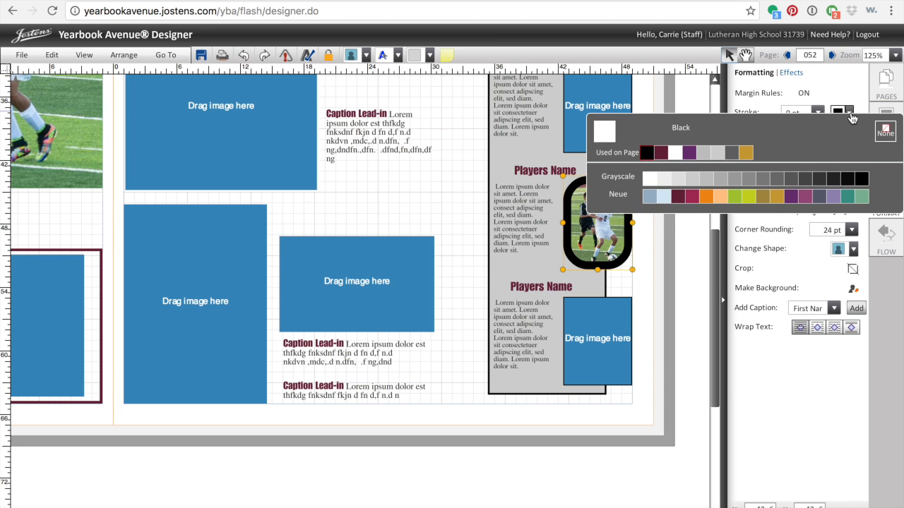
click(689, 160)
click(685, 240)
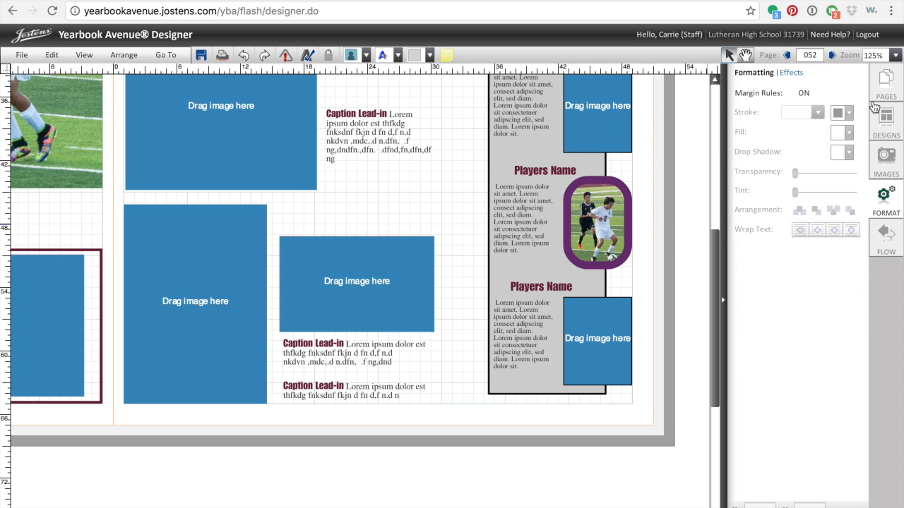
- Set the rounded sidebar photo's stroke to 3 pt and dismiss the incoming call notification
click(896, 60)
click(881, 71)
drag(710, 256, 710, 304)
click(660, 332)
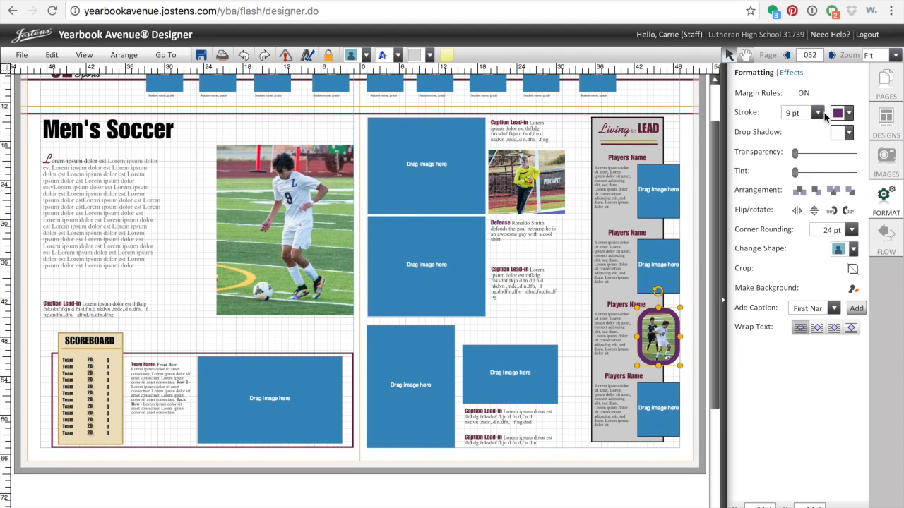
click(816, 112)
scroll(812, 167, up, 4)
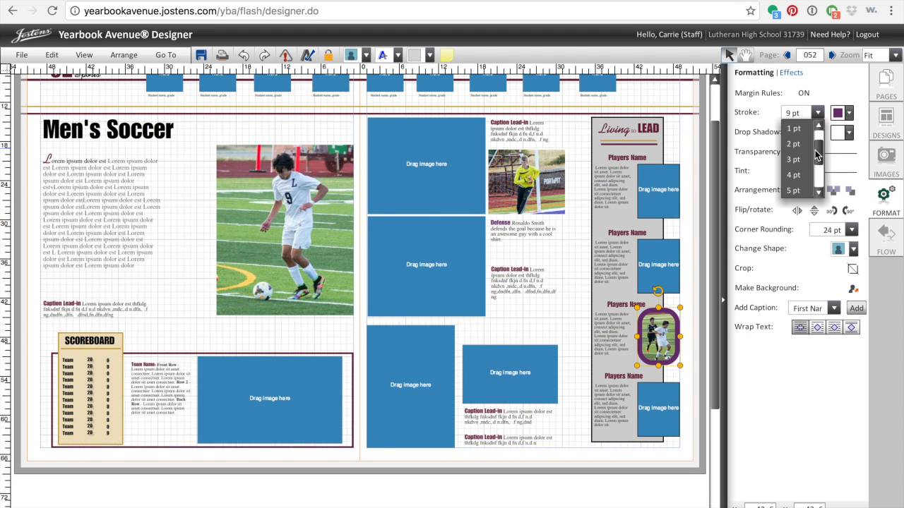
click(798, 161)
click(553, 325)
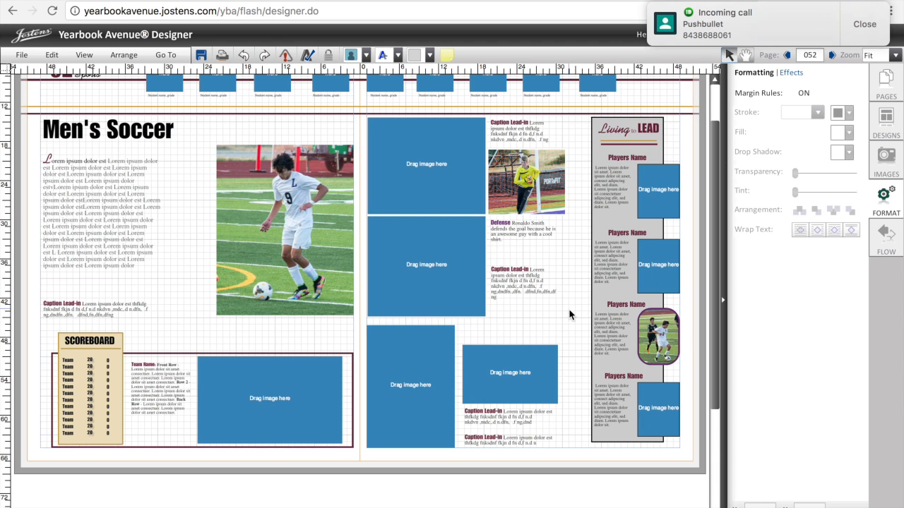
click(866, 25)
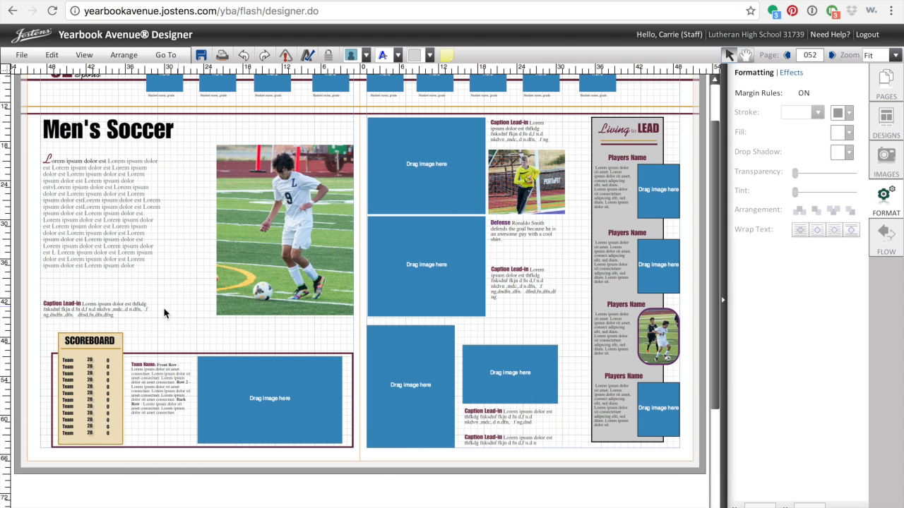
- Move the caption above the scoreboard up to sit directly beneath the Men's Soccer body text
click(129, 313)
drag(99, 311, 99, 284)
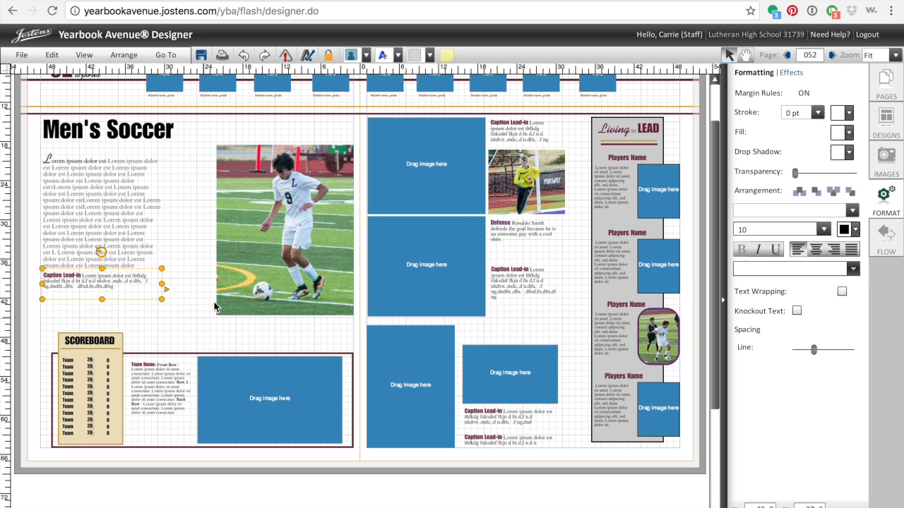
- Select all the boxes and text pieces of the scoreboard together
click(53, 316)
drag(47, 308, 137, 459)
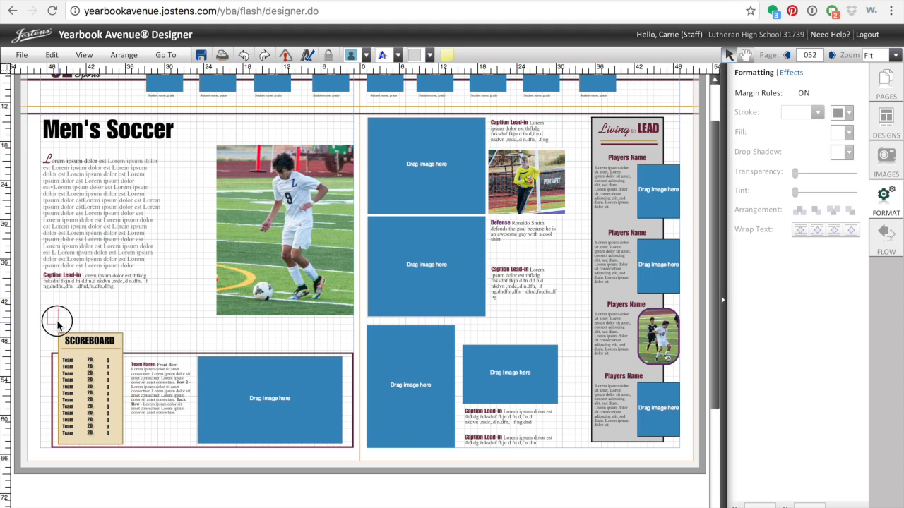
click(101, 258)
click(53, 317)
click(46, 309)
drag(47, 308, 169, 480)
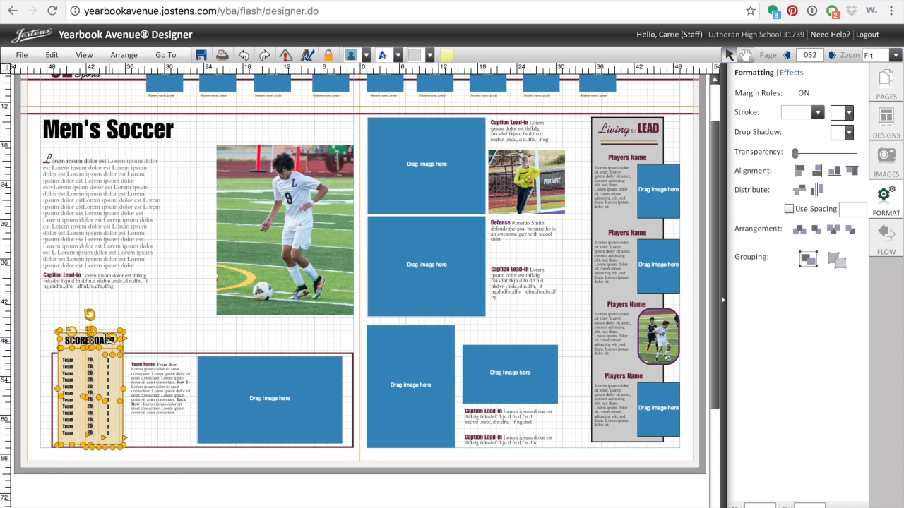
- Move the selected scoreboard onto the large soccer player photo and up over the page header
click(895, 55)
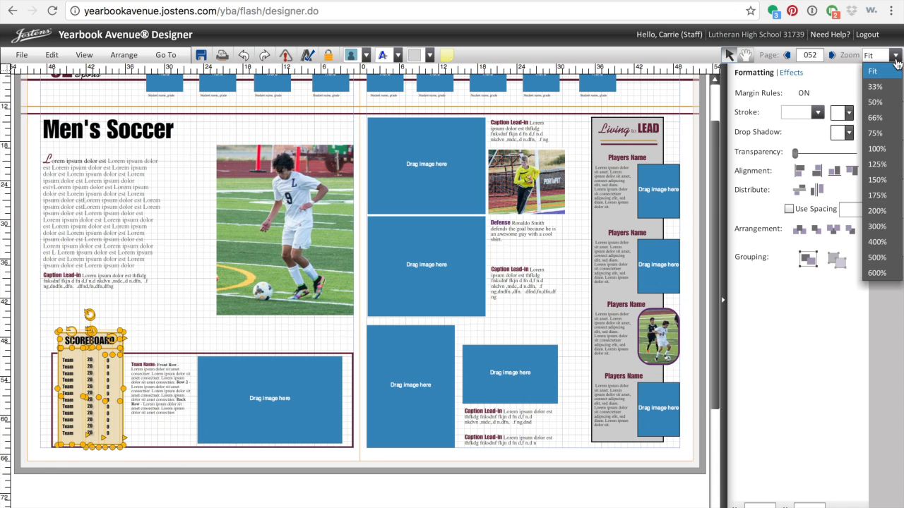
click(895, 146)
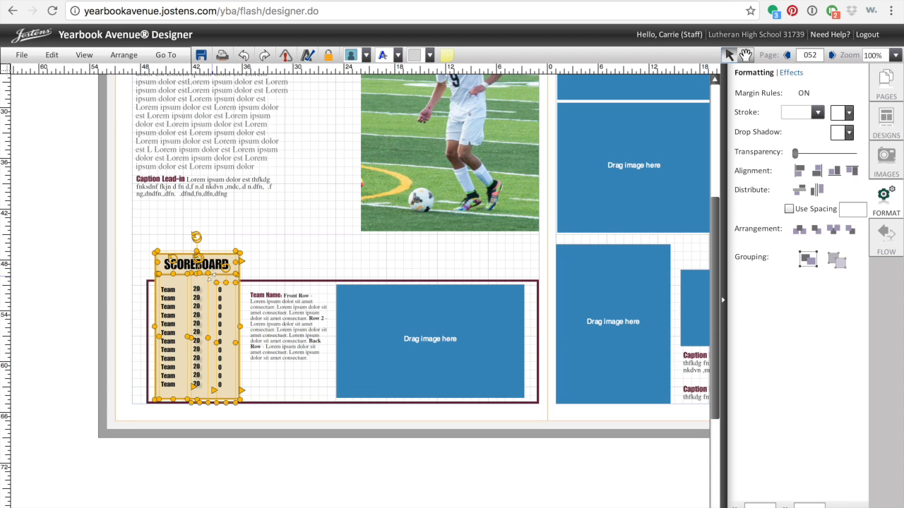
drag(206, 285, 323, 169)
drag(407, 172, 386, 160)
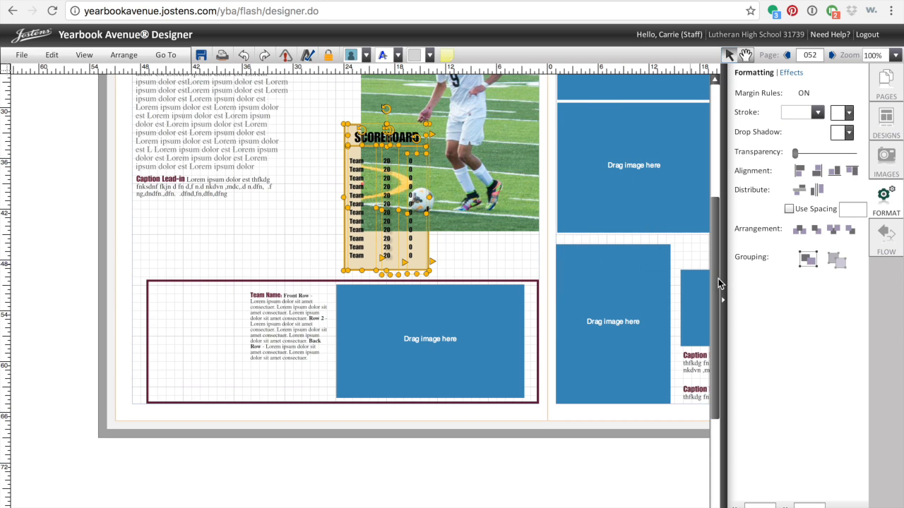
drag(718, 278, 718, 207)
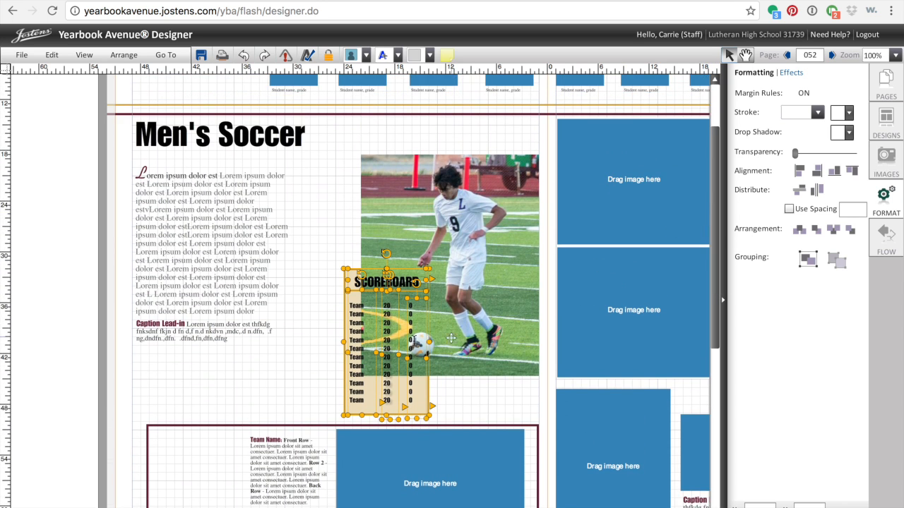
drag(397, 296, 355, 90)
drag(716, 212, 705, 160)
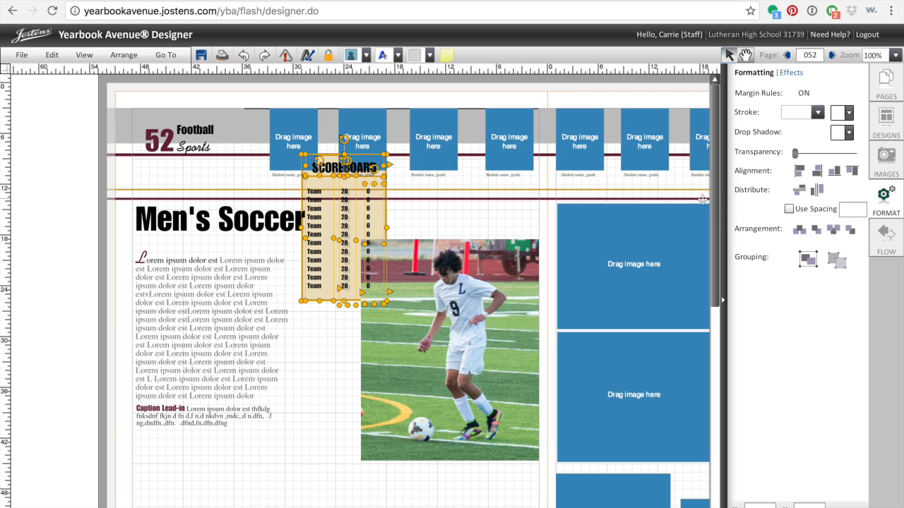
- Delete the selected scoreboard with all its pieces from the spread
drag(716, 188, 716, 204)
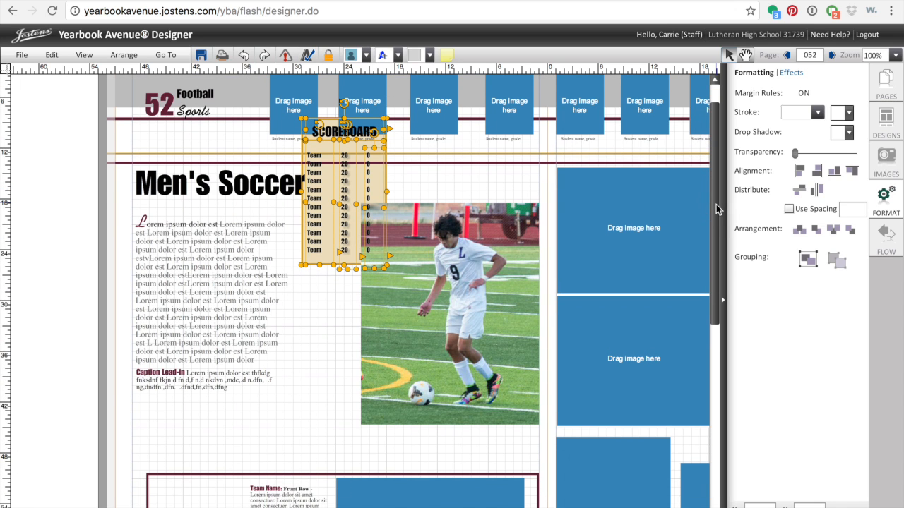
key(Delete)
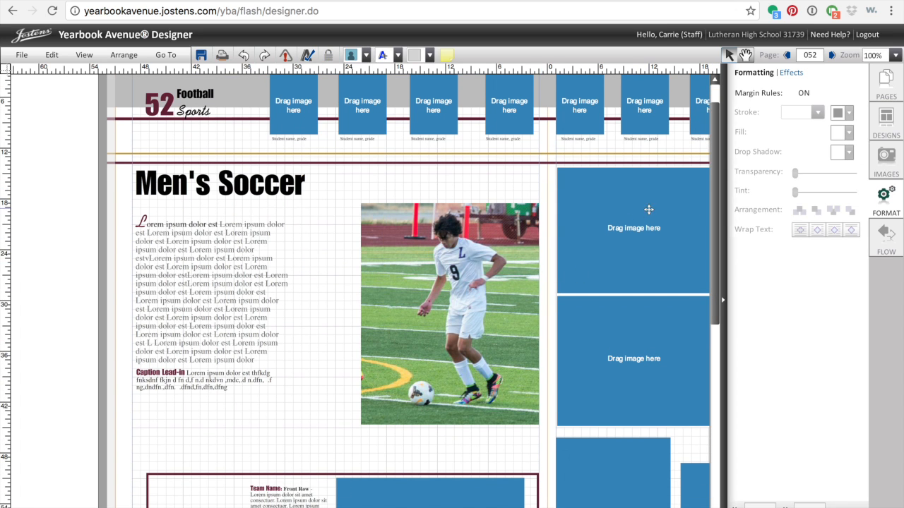
- Delete the team name text and the image box inside the maroon frame on the left page
drag(720, 178, 715, 264)
click(278, 345)
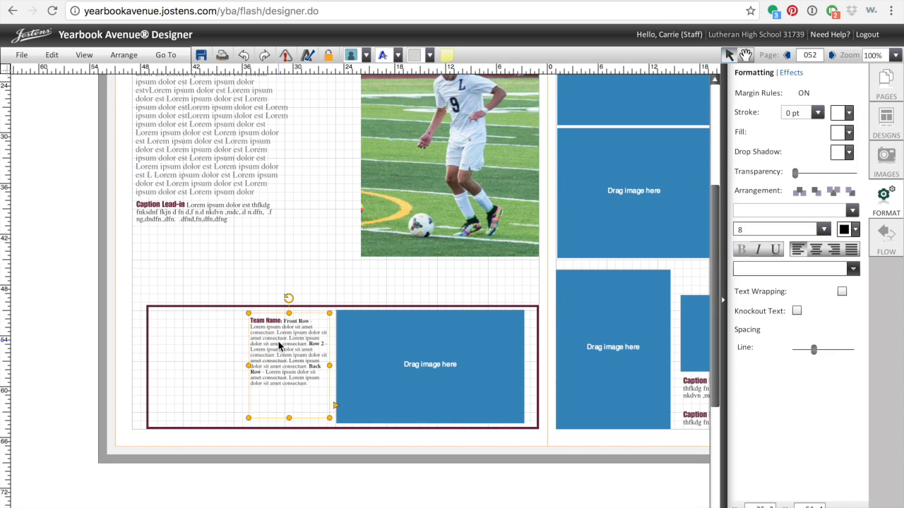
key(Delete)
click(387, 355)
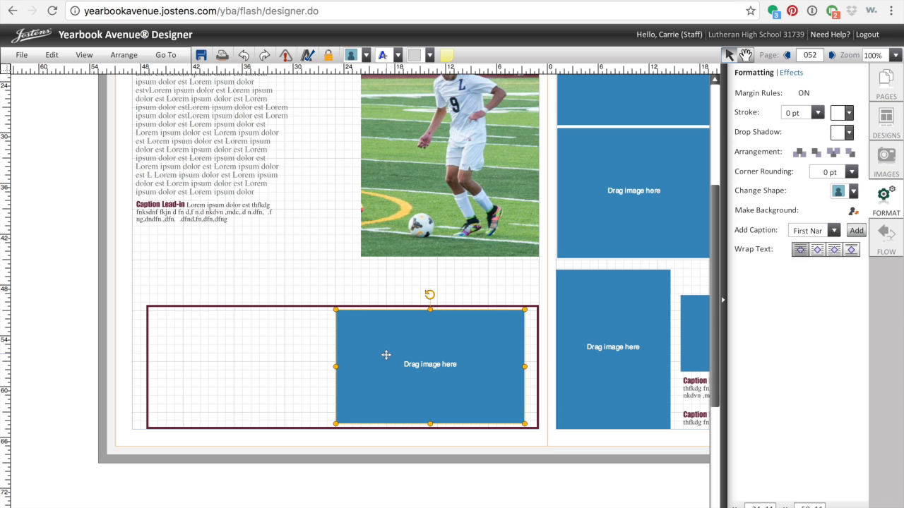
drag(335, 366, 202, 365)
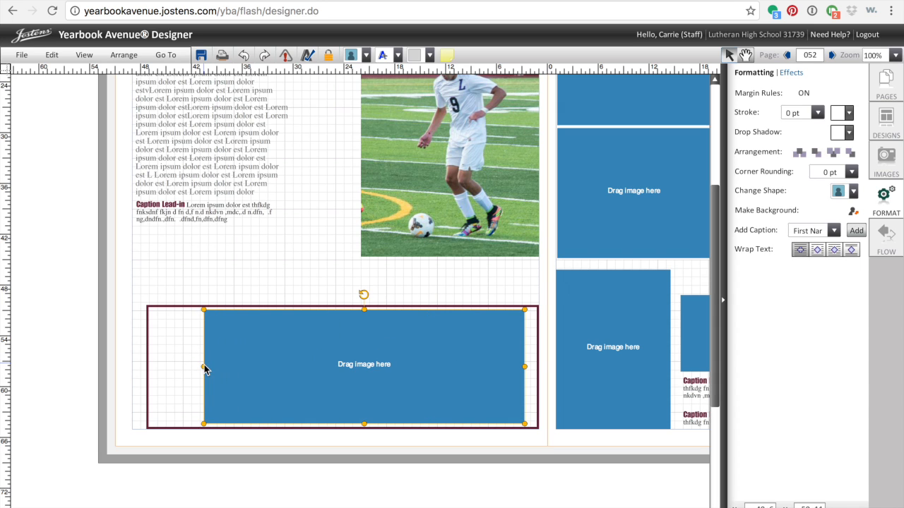
key(Delete)
- Duplicate the right page's two large image boxes, goalkeeper photo and captions, and place the copies beside the Men's Soccer text on the left page
scroll(407, 448, down, 3)
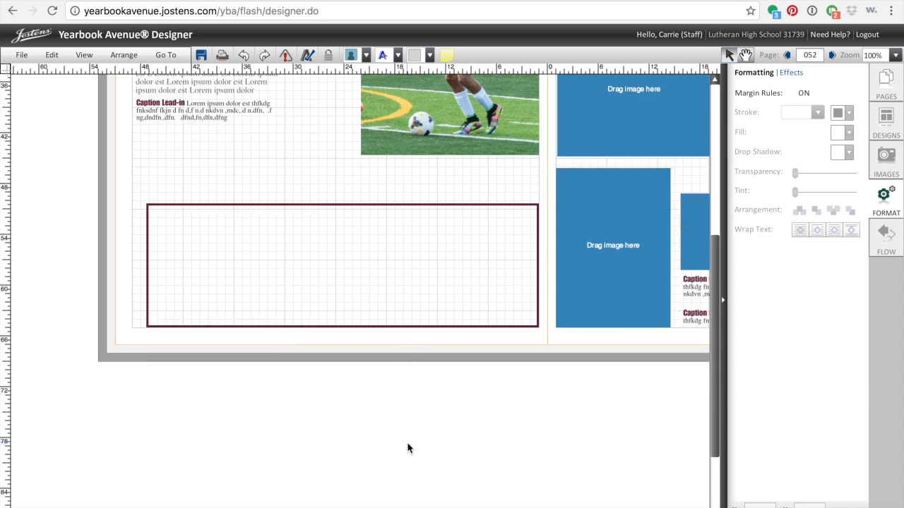
scroll(408, 448, down, 2)
scroll(397, 484, right, 10)
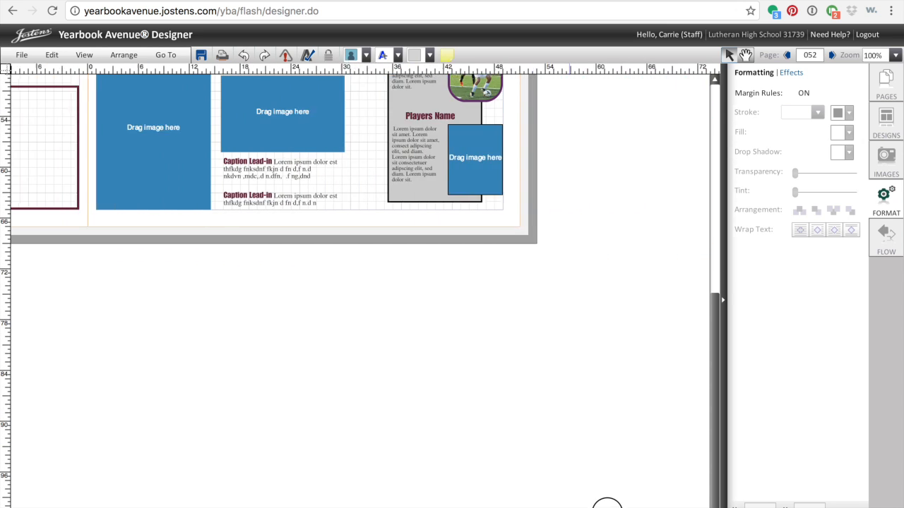
drag(722, 448, 700, 299)
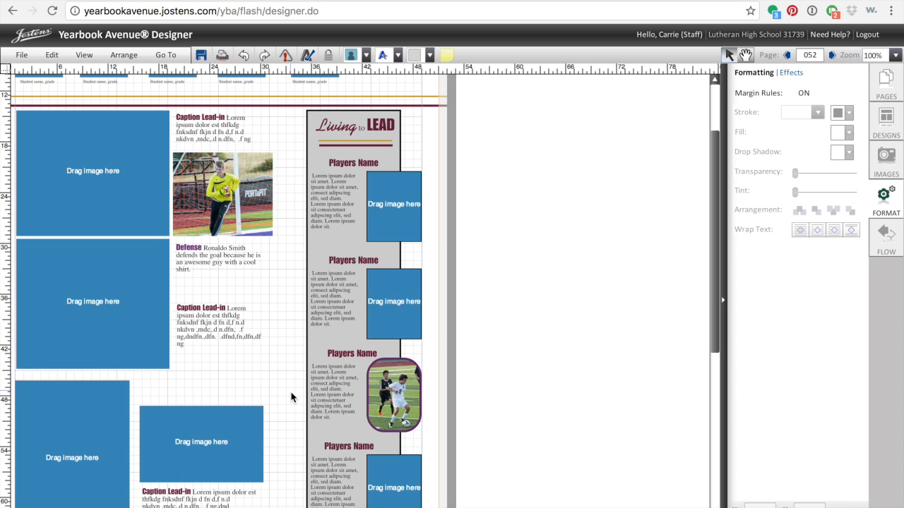
click(895, 55)
click(875, 71)
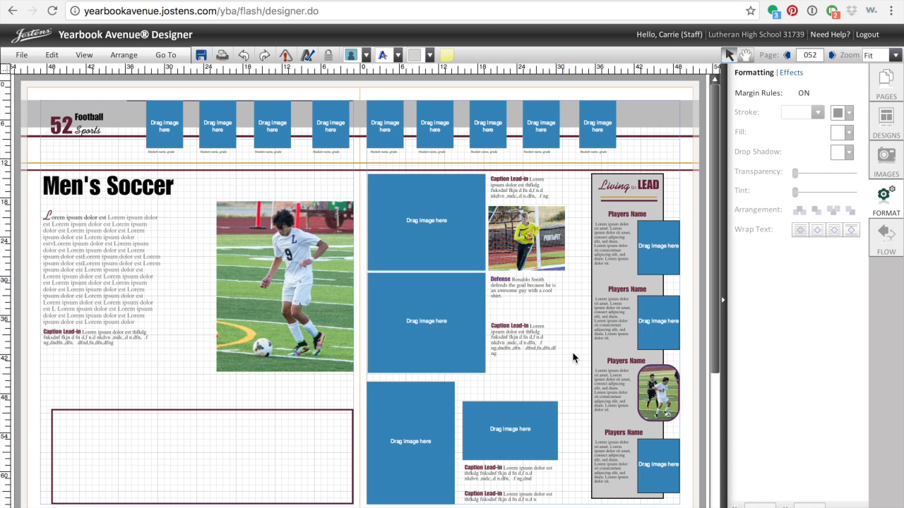
drag(585, 385, 334, 155)
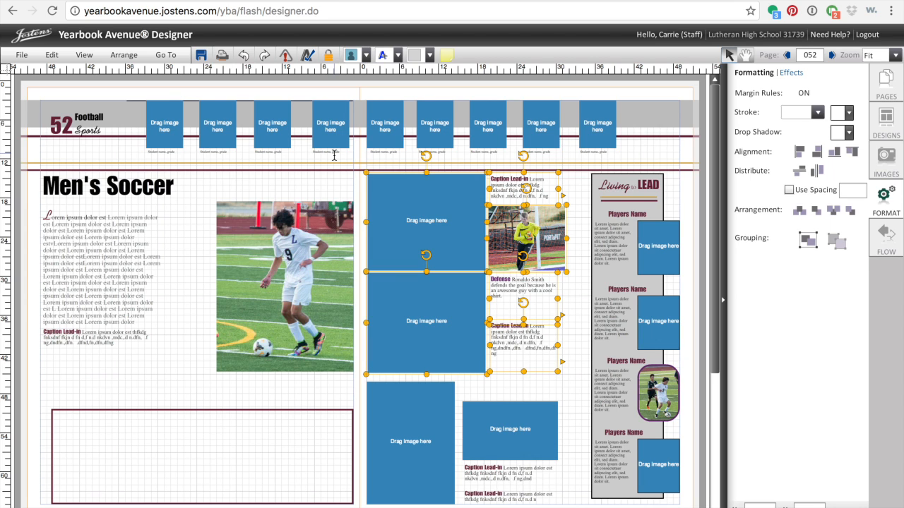
key(super+v)
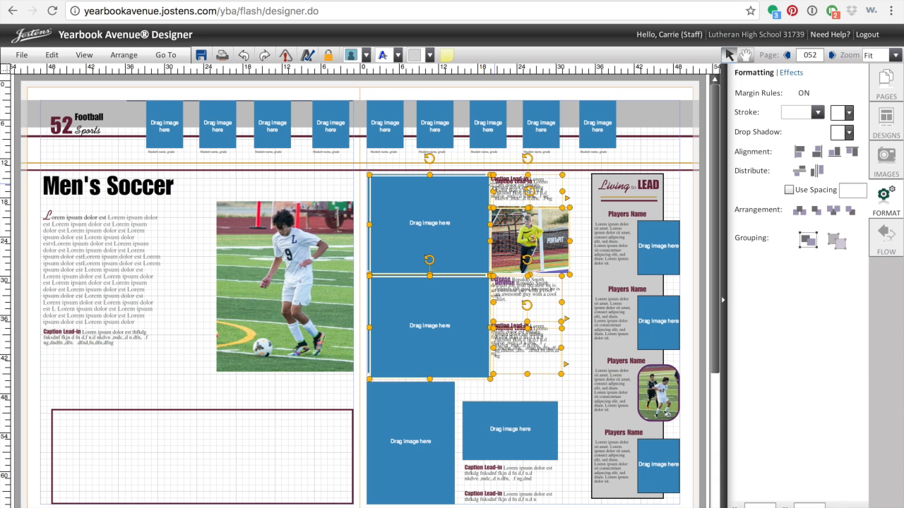
drag(495, 186, 284, 187)
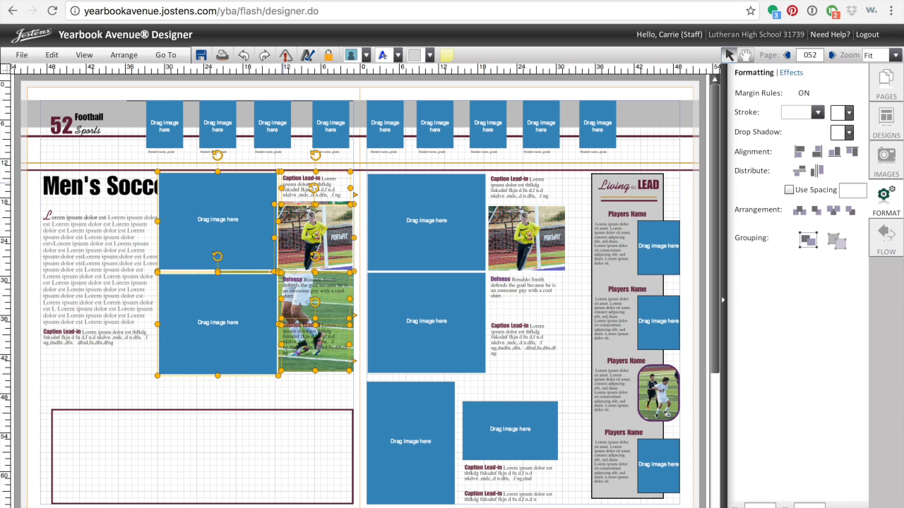
click(307, 389)
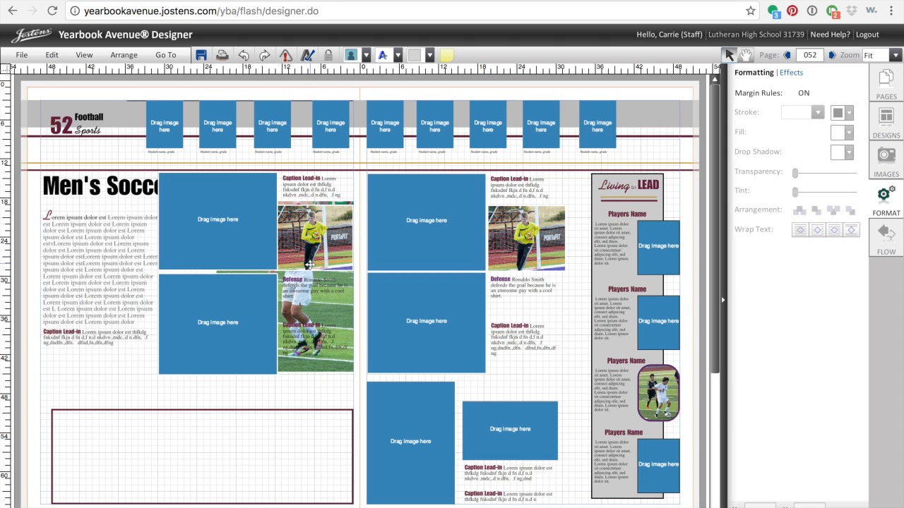
- Send the lower copied caption behind the large soccer player photo, and delete that photo together with its image box
click(328, 367)
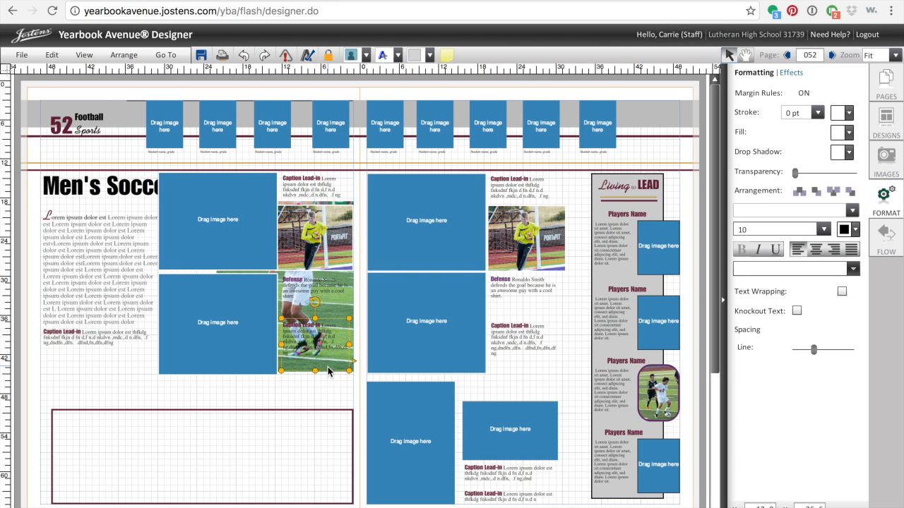
click(833, 191)
click(317, 349)
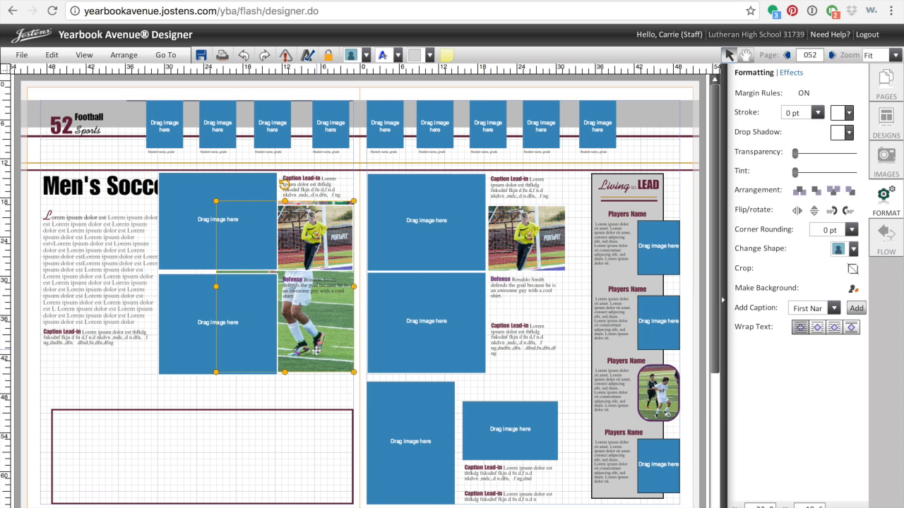
key(Delete)
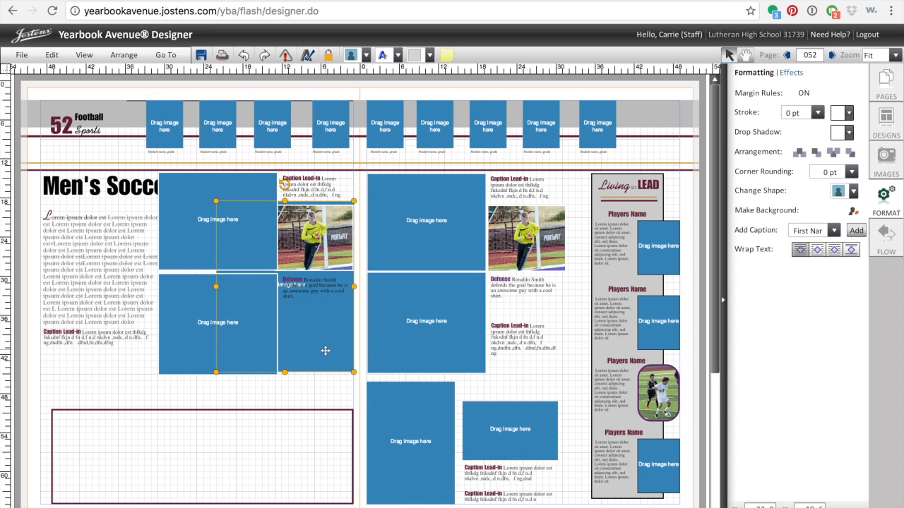
key(Delete)
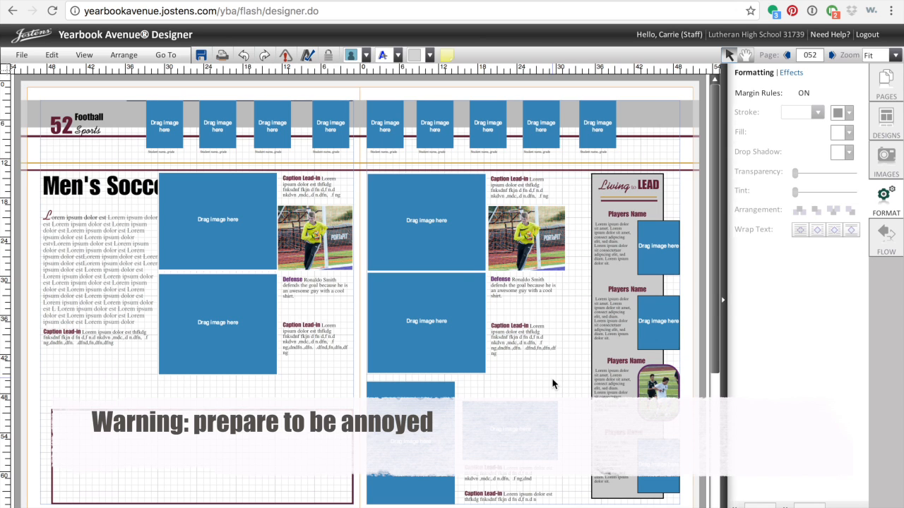
- Shift the second header image box slightly down and sideways, and select the student name caption beneath it
click(200, 122)
drag(203, 145, 199, 122)
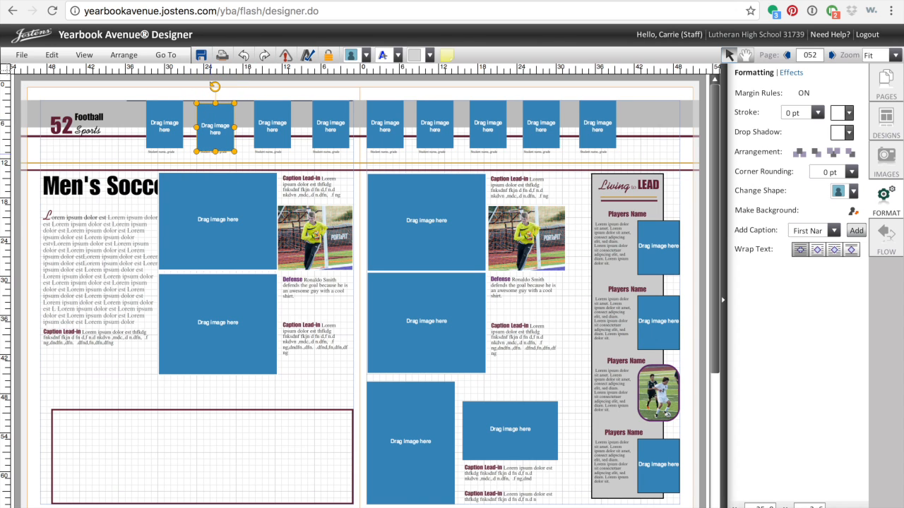
click(209, 152)
mouse_move(209, 152)
mouse_down()
mouse_move(187, 212)
mouse_move(123, 249)
mouse_move(212, 145)
mouse_move(209, 156)
mouse_up()
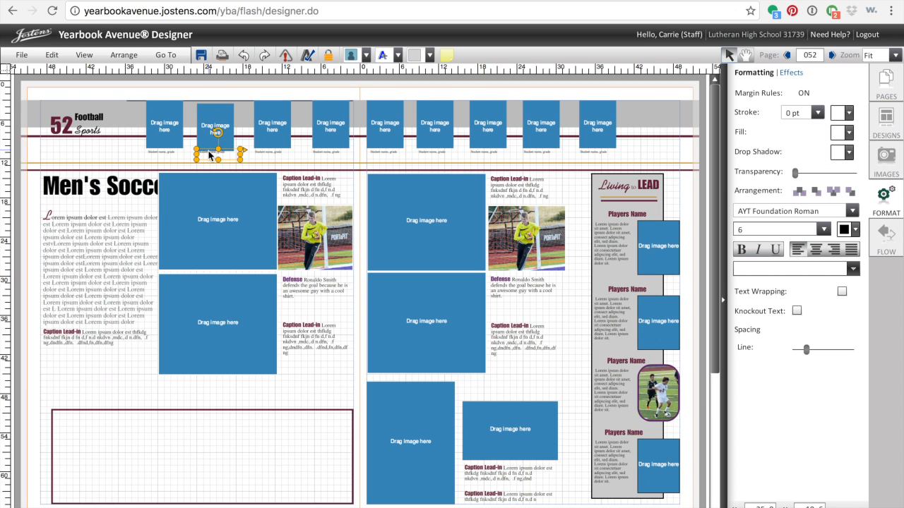
- Highlight a few middle lines of the Men's Soccer body text and clear the highlight
click(104, 266)
drag(117, 270, 123, 286)
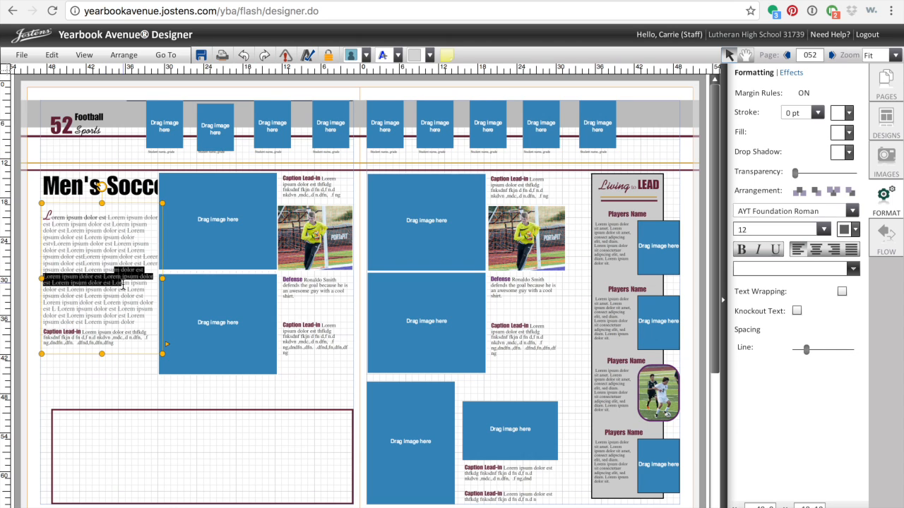
click(133, 321)
drag(125, 287, 91, 270)
click(127, 300)
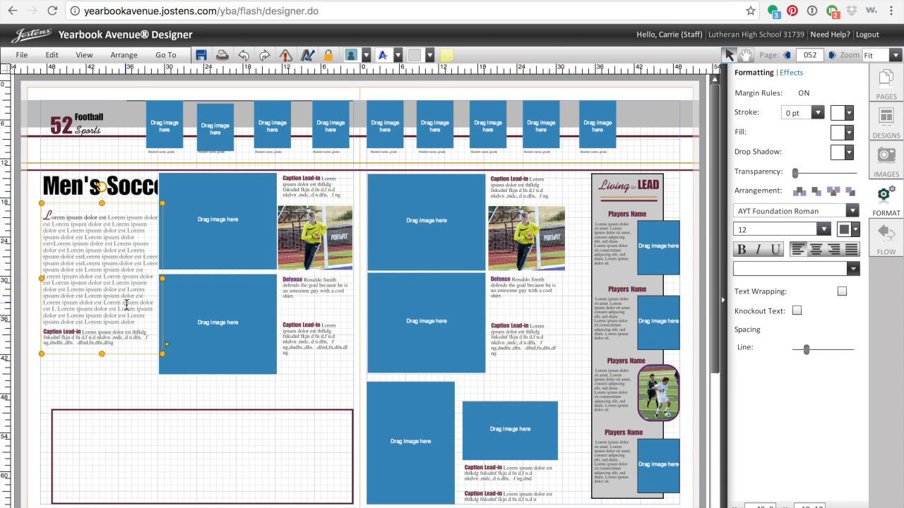
- Move the caption under the Men's Soccer body text further down and shorten the body text box to just fit its text
drag(101, 354, 100, 315)
click(96, 336)
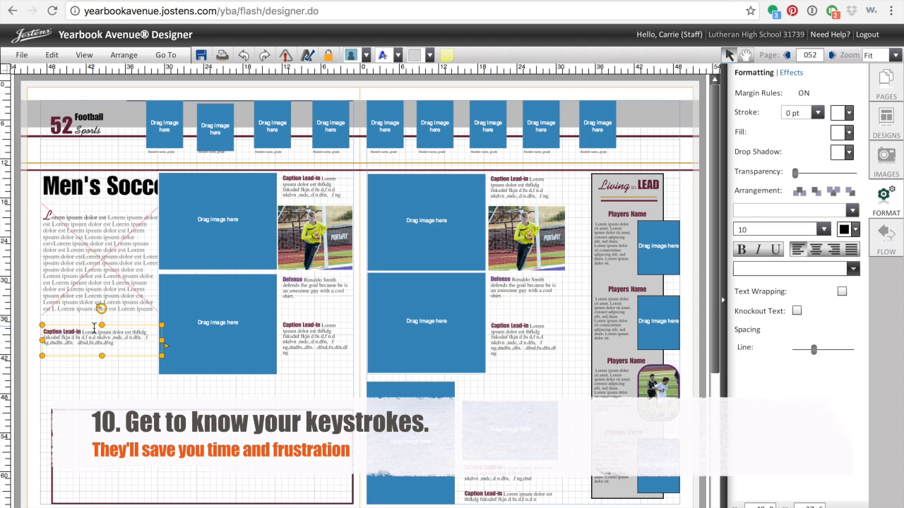
drag(92, 325, 93, 361)
click(103, 294)
drag(102, 315, 95, 335)
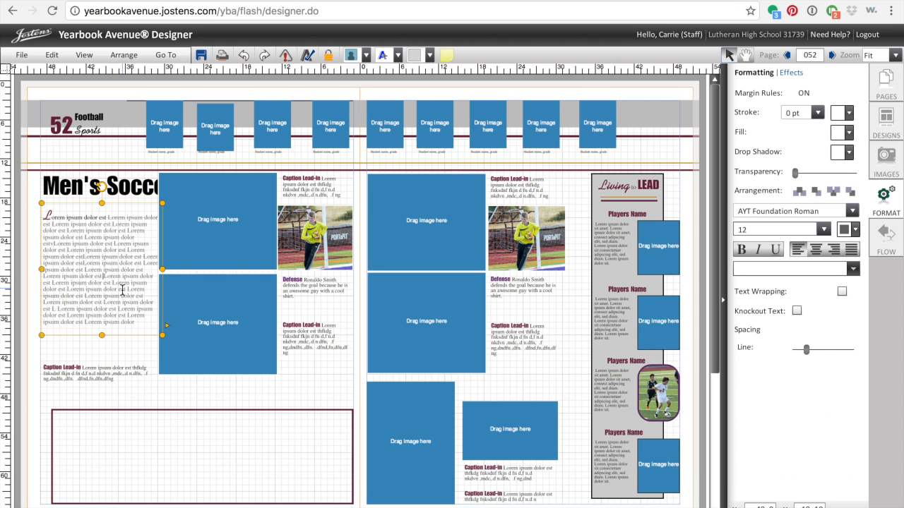
- Select all the Men's Soccer body text, and with no text box active, select every object on the spread, clearing each selection
key(ctrl+a)
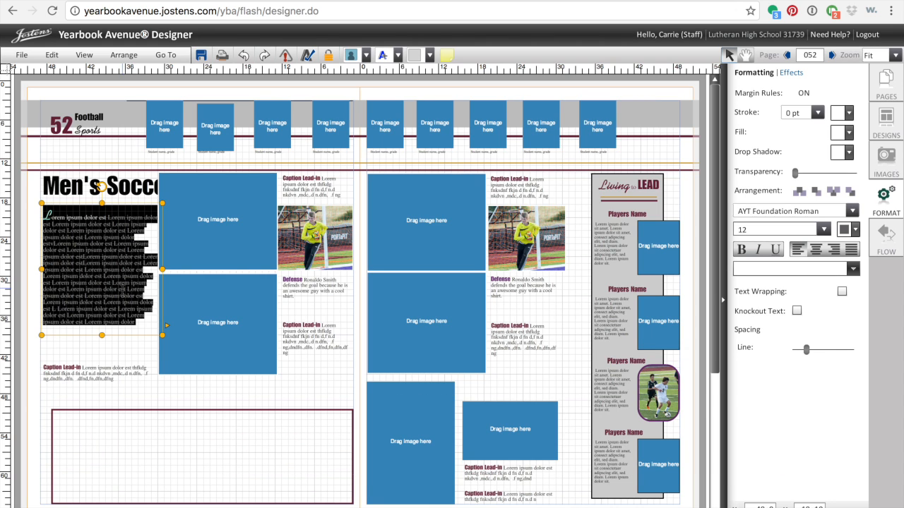
click(138, 290)
drag(142, 319, 106, 213)
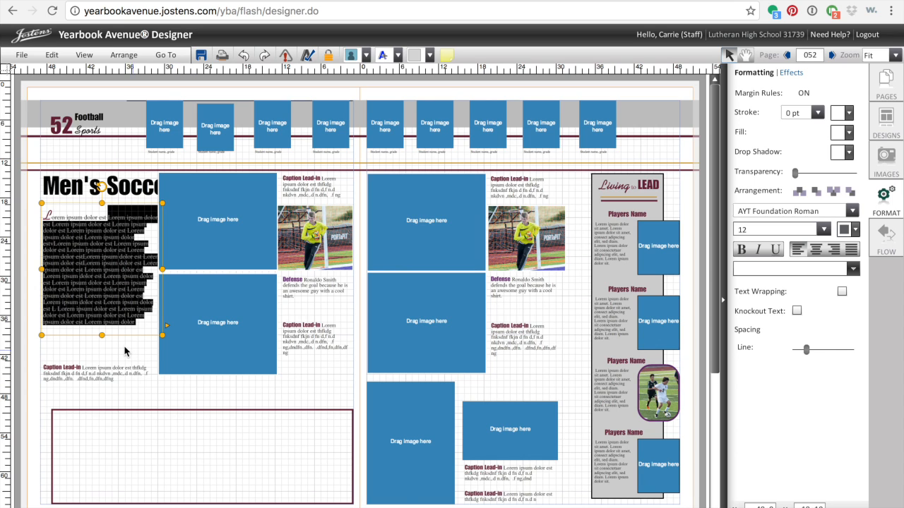
key(Escape)
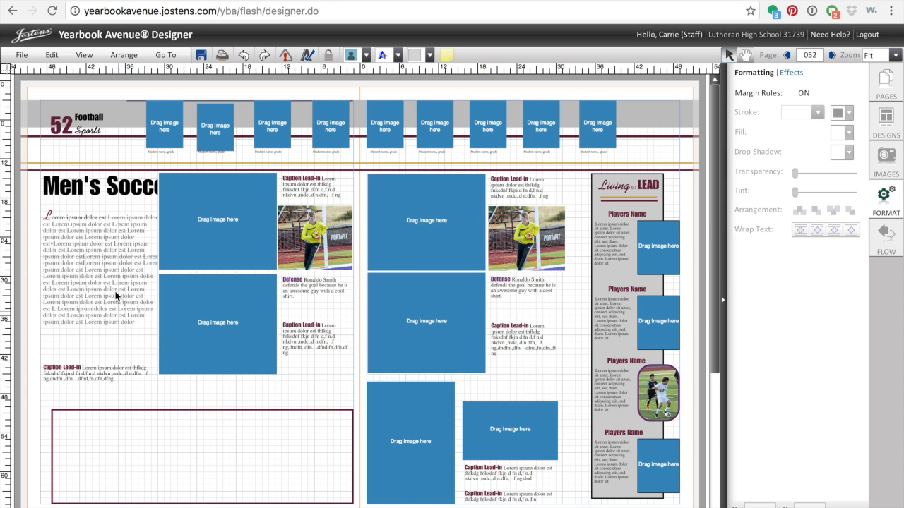
key(ctrl+a)
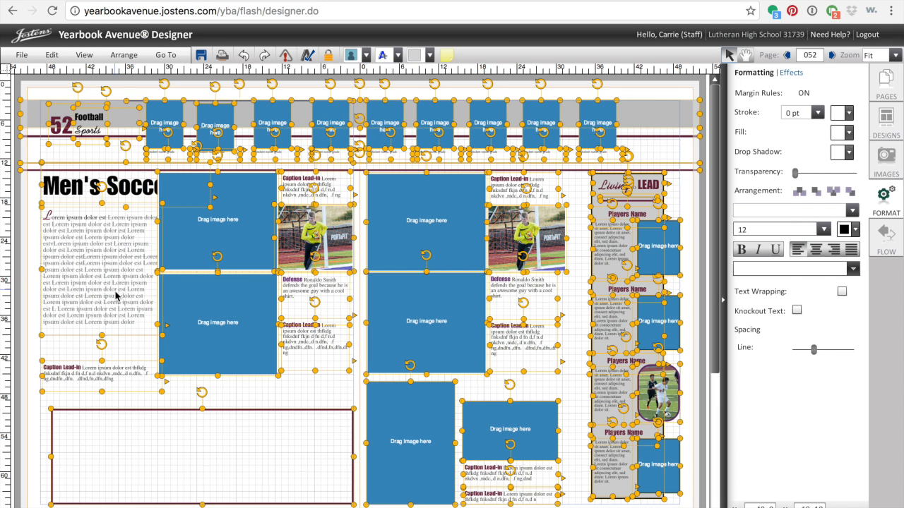
click(195, 450)
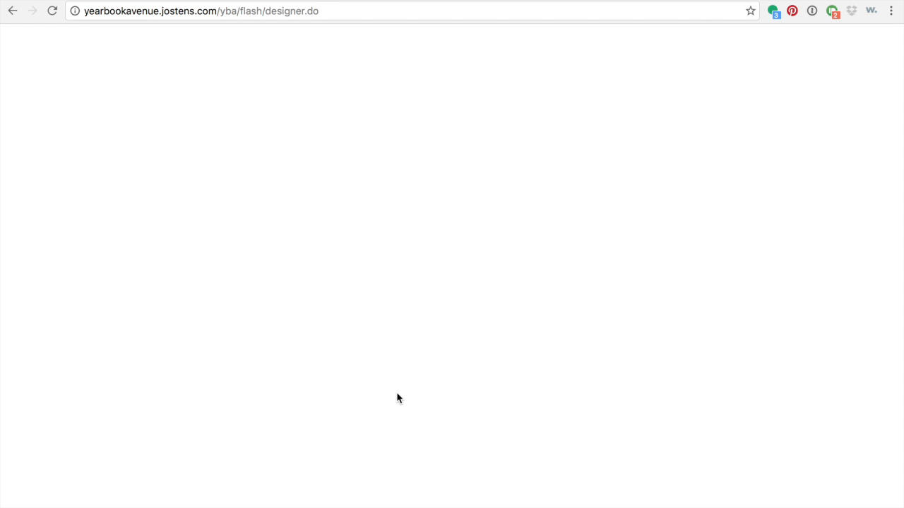
- Switch to the browser tab with the Windows 7 Keyboard Shortcuts cheat sheet and look over its list
key(ctrl+Tab)
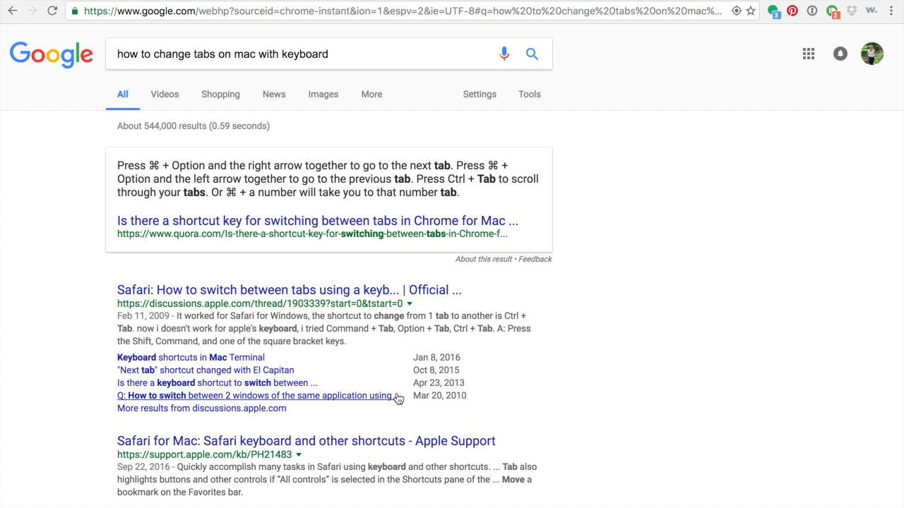
key(ctrl+Tab)
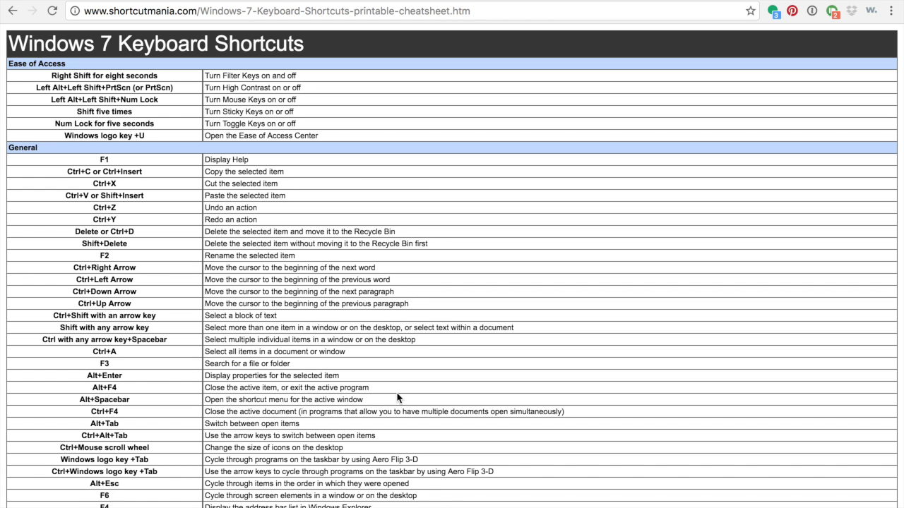
scroll(389, 291, down, 15)
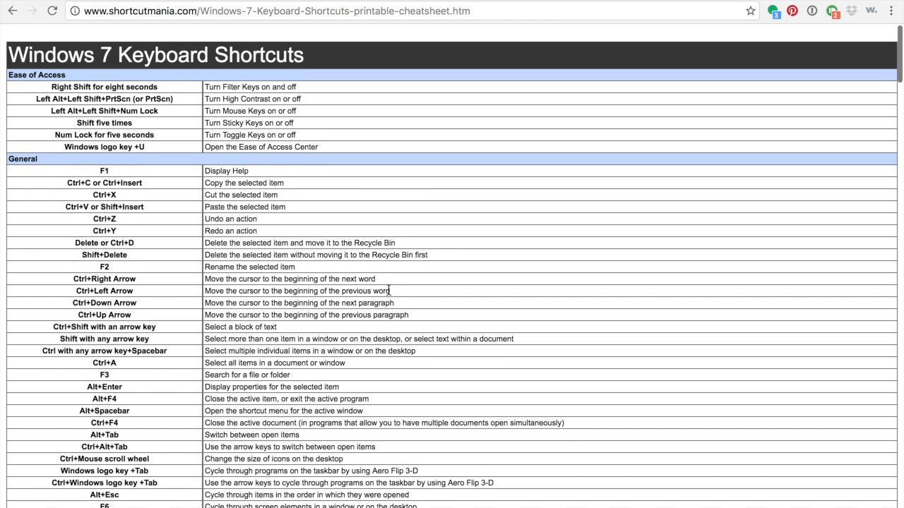
key(Home)
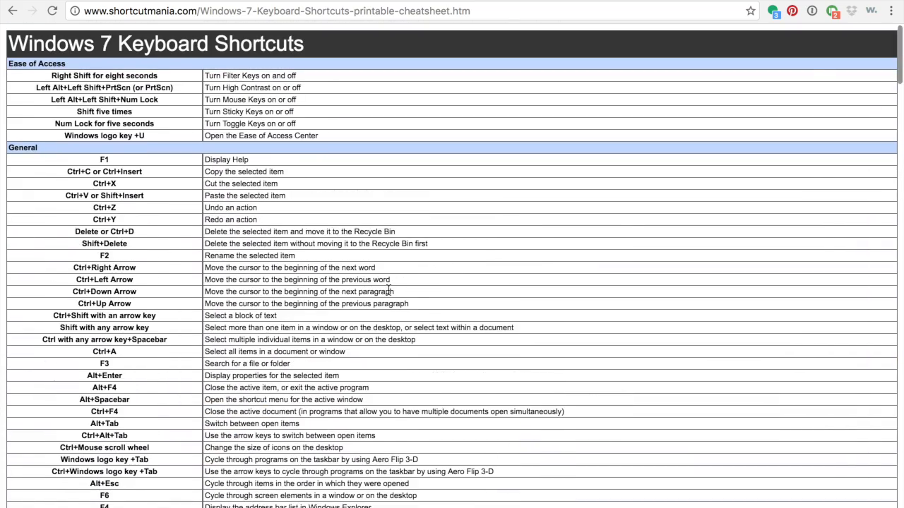
- Switch to the MacBook All-in-One For Dummies Cheat Sheet page and read through its Finder keyboard shortcuts
key(ctrl+Tab)
scroll(533, 281, up, 6)
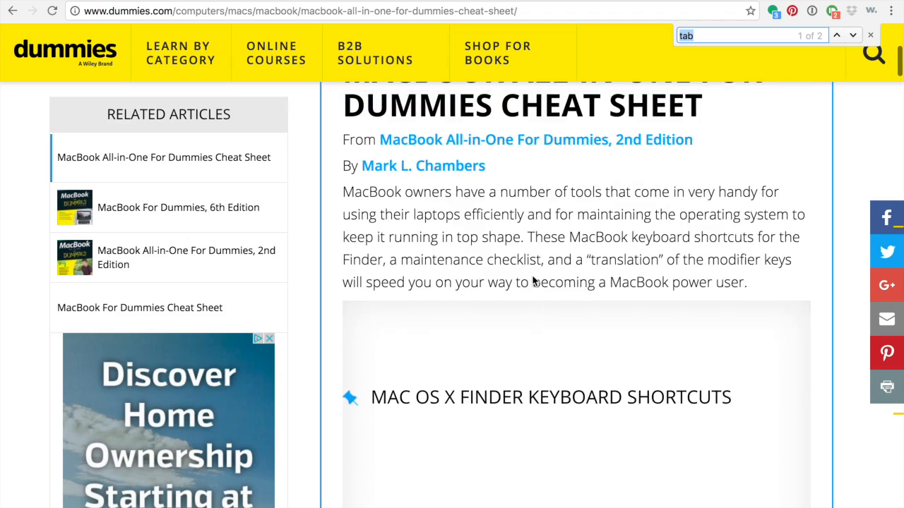
scroll(532, 281, down, 8)
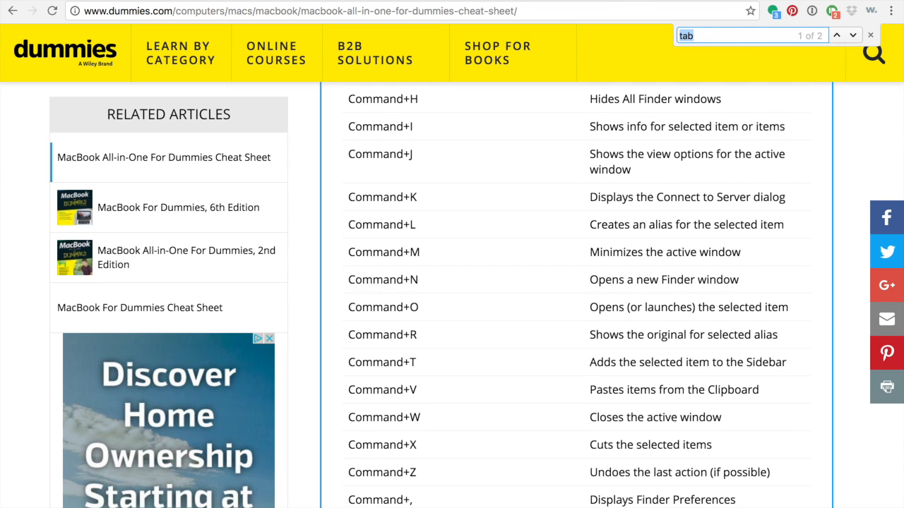
- Return to the Yearbook Avenue Designer page and select every object on the Men's Soccer spread
key(ctrl+shift+Tab)
key(ctrl+shift+Tab)
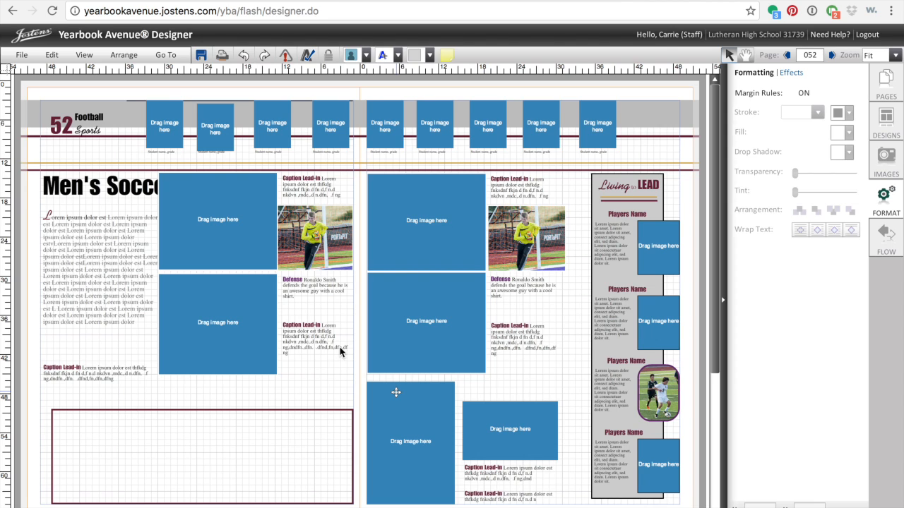
click(317, 346)
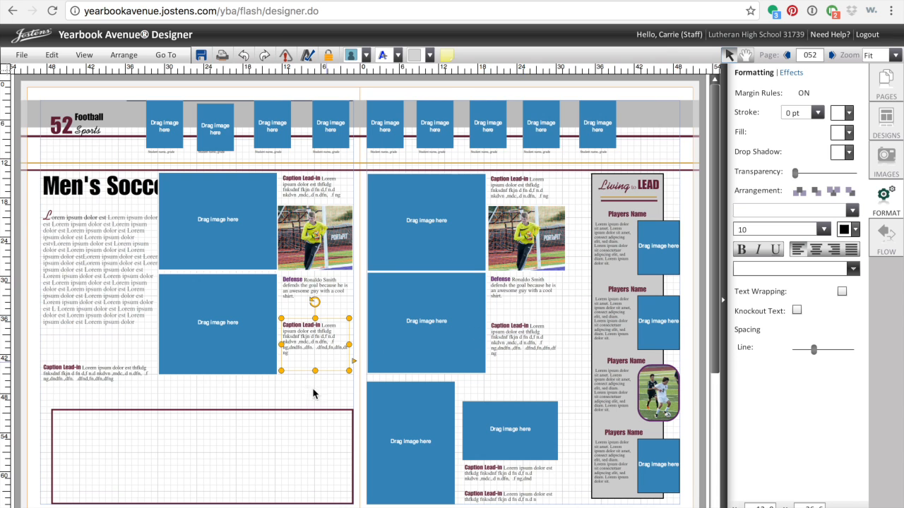
key(ctrl+a)
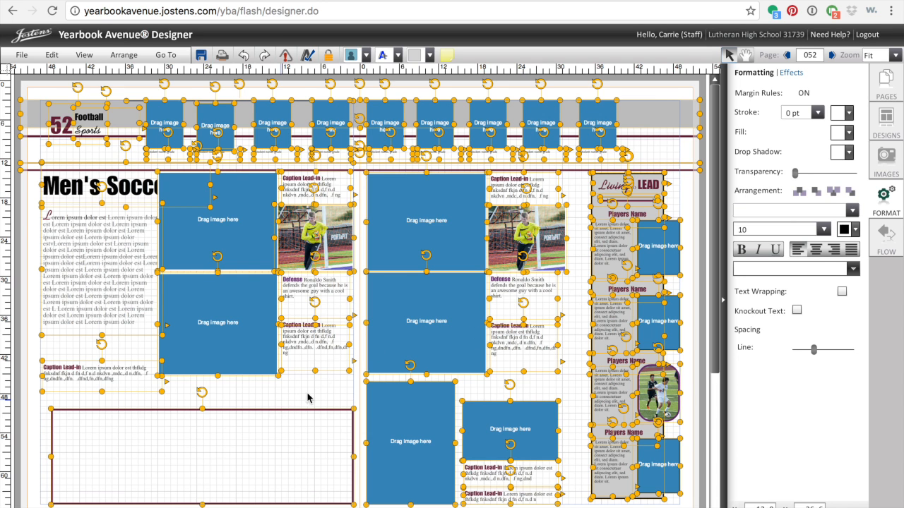
- Clear the spread-wide selection, select all the text inside the Men's Soccer body text box, and deselect it
click(301, 385)
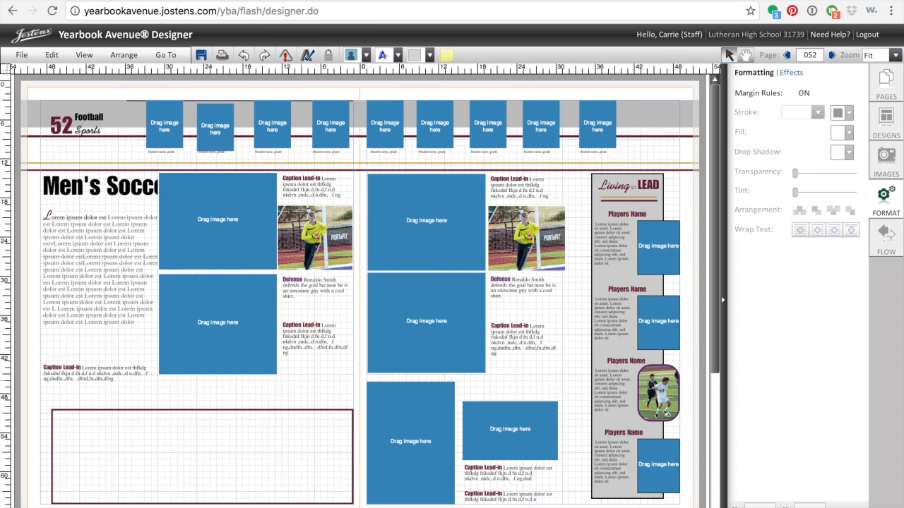
click(120, 289)
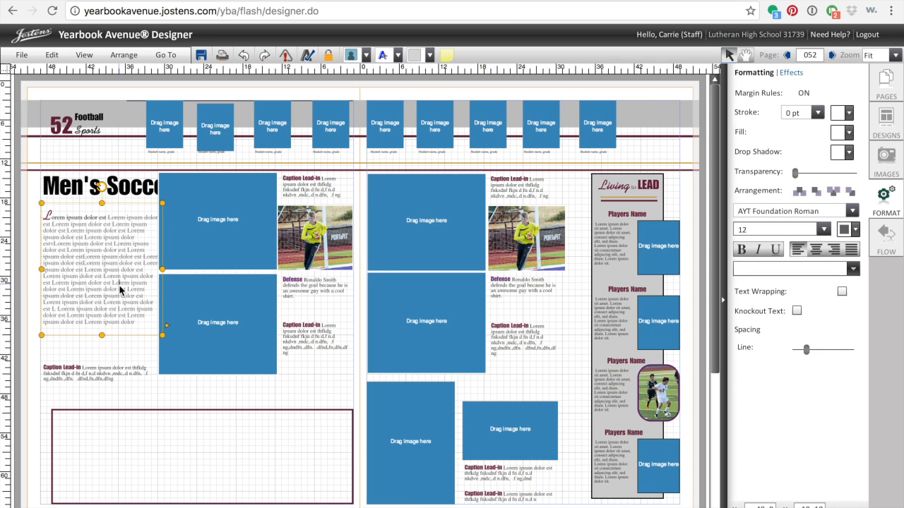
key(ctrl+a)
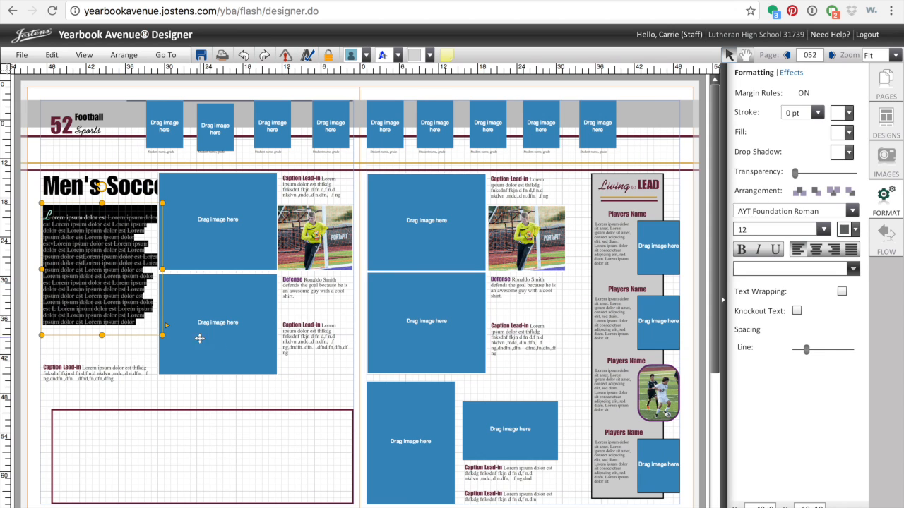
click(309, 392)
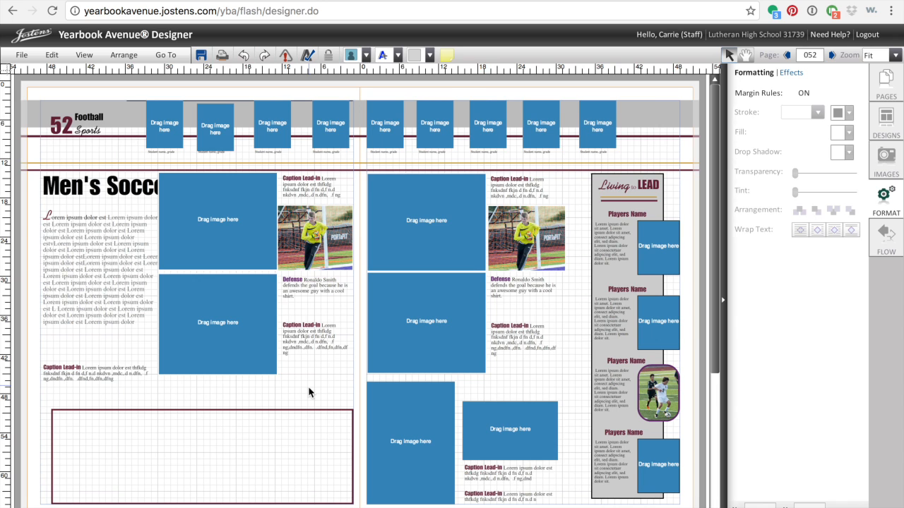
- Delete all the text in the Men's Soccer body text box, undo the deletion, and deselect the box
click(105, 298)
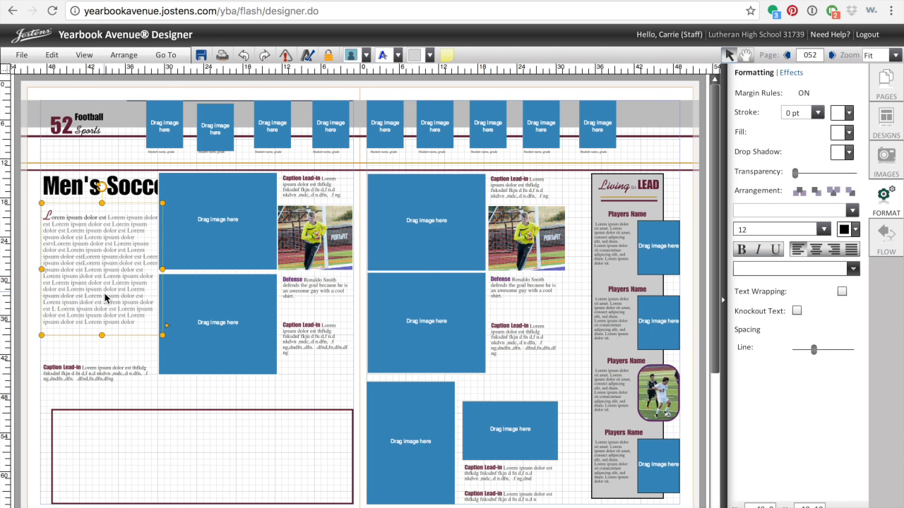
key(ctrl+a)
click(104, 297)
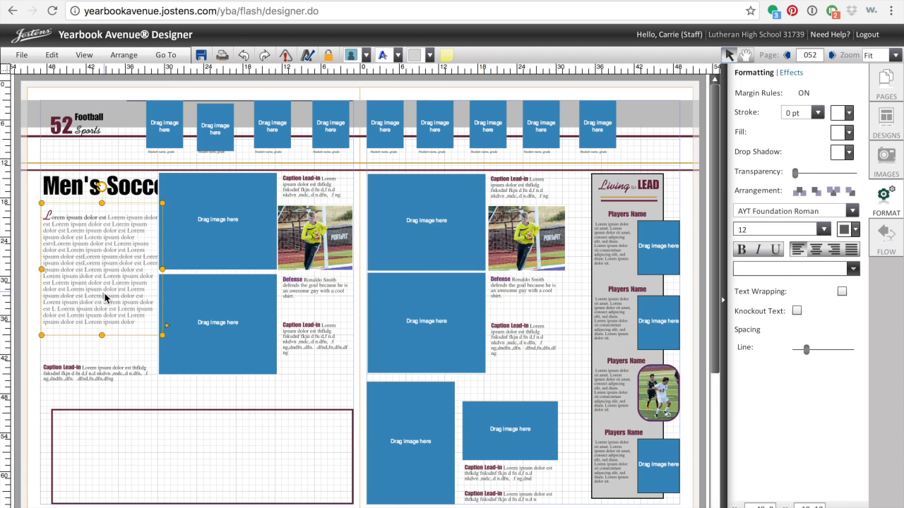
key(ctrl+a)
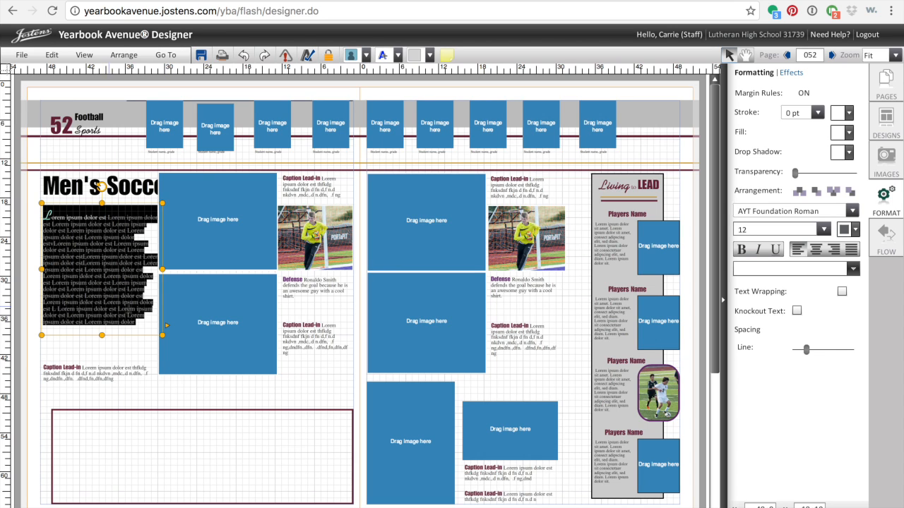
key(Delete)
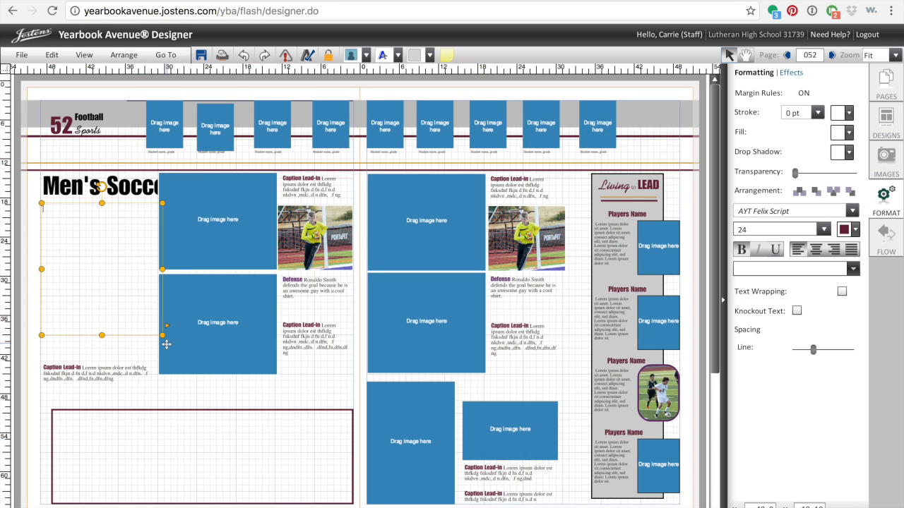
key(ctrl+z)
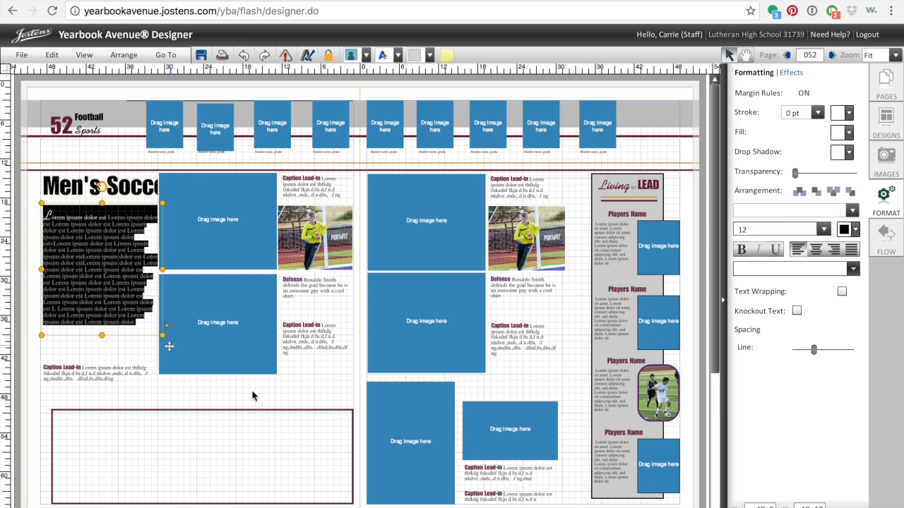
click(330, 390)
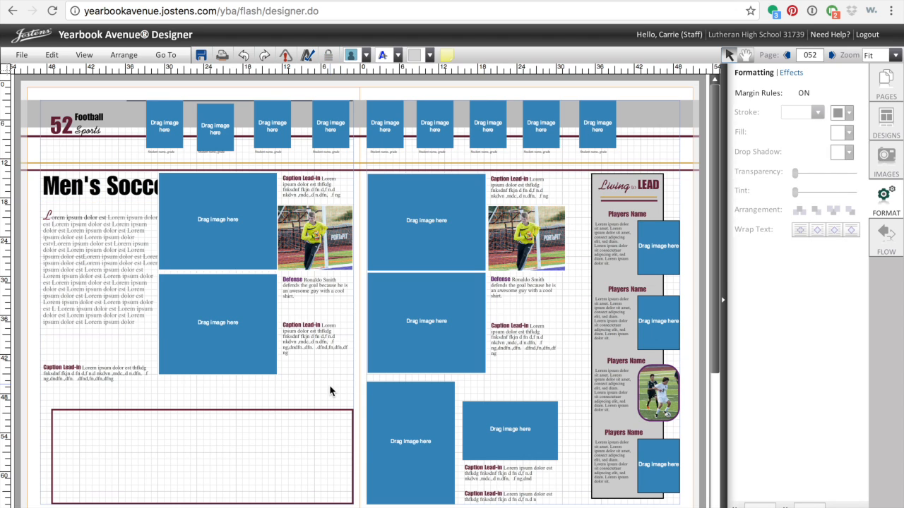
- Duplicate the right page's second large photo box with its Defense and Caption Lead-in text boxes, and delete the copies
click(302, 344)
click(419, 326)
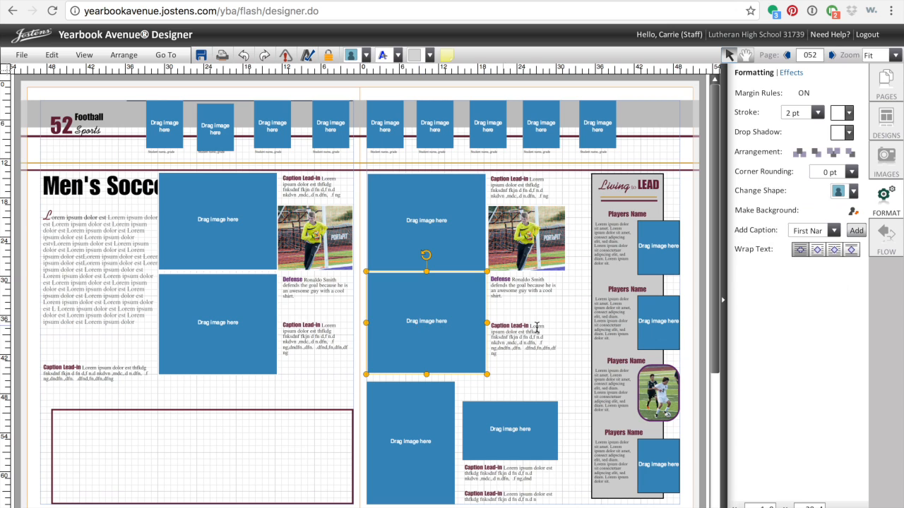
drag(568, 396, 343, 244)
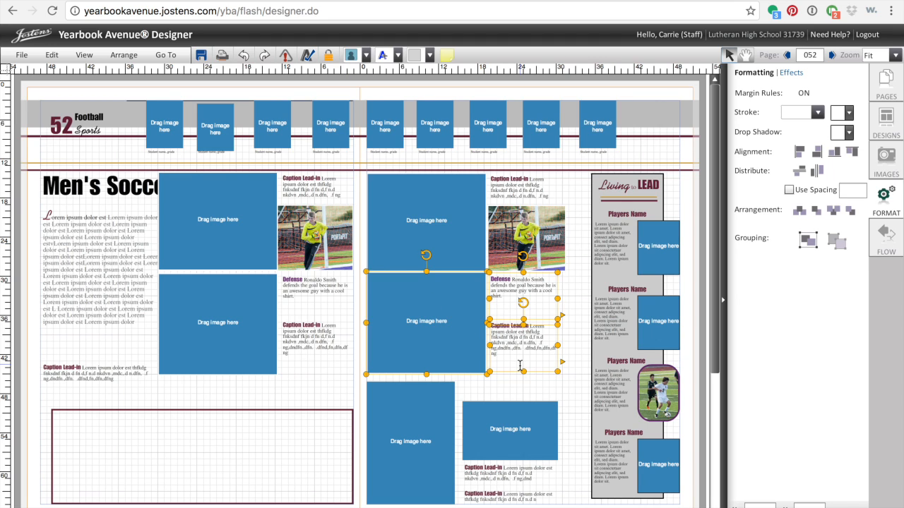
drag(478, 287, 501, 299)
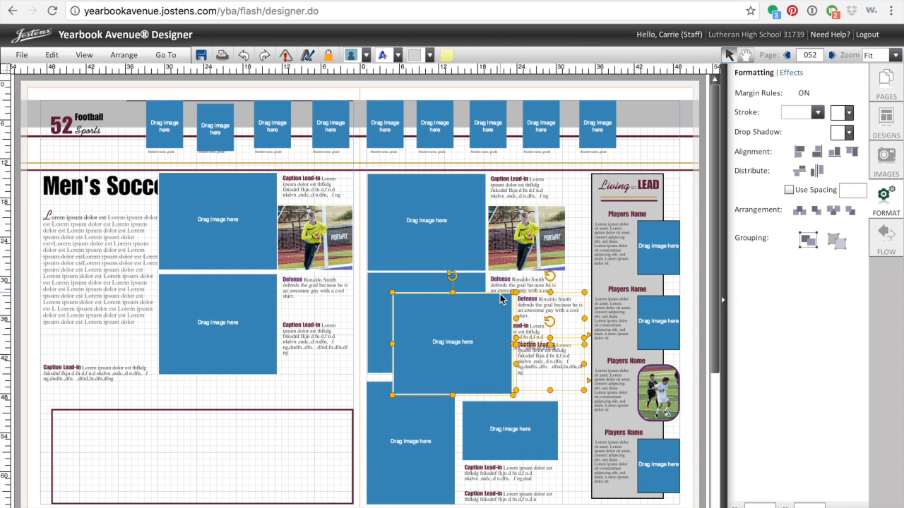
key(Delete)
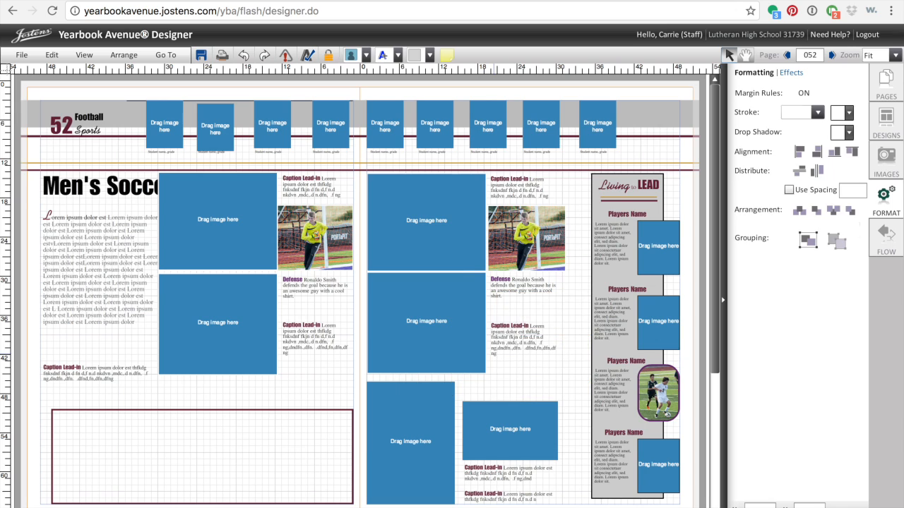
- Select all the text in the Men's Soccer body text box and remove it
click(316, 341)
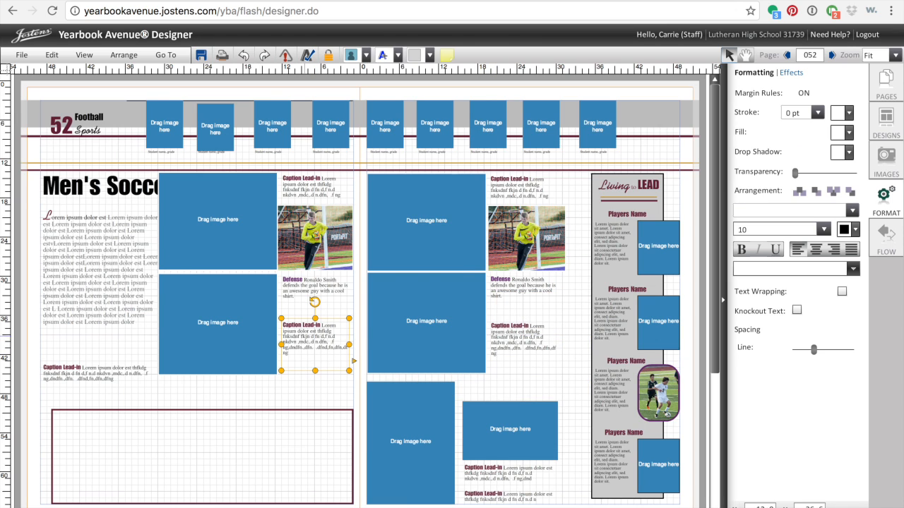
click(106, 270)
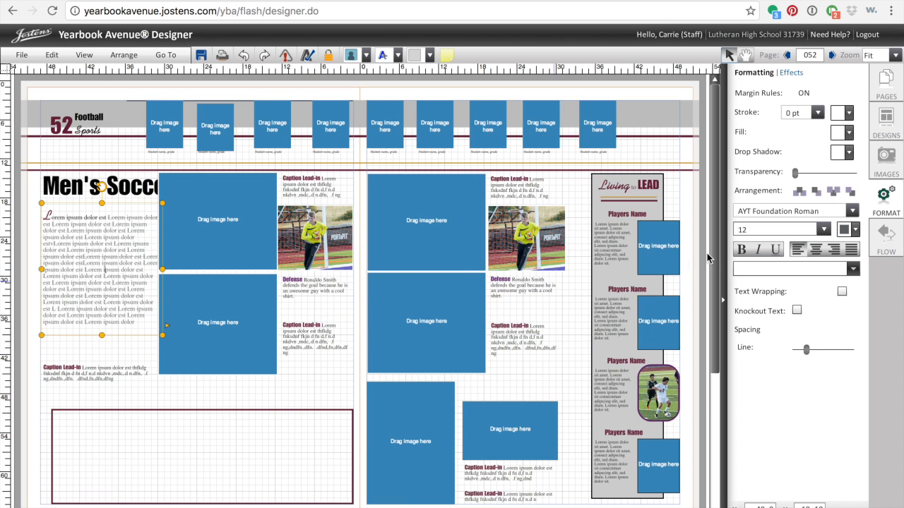
key(ctrl+a)
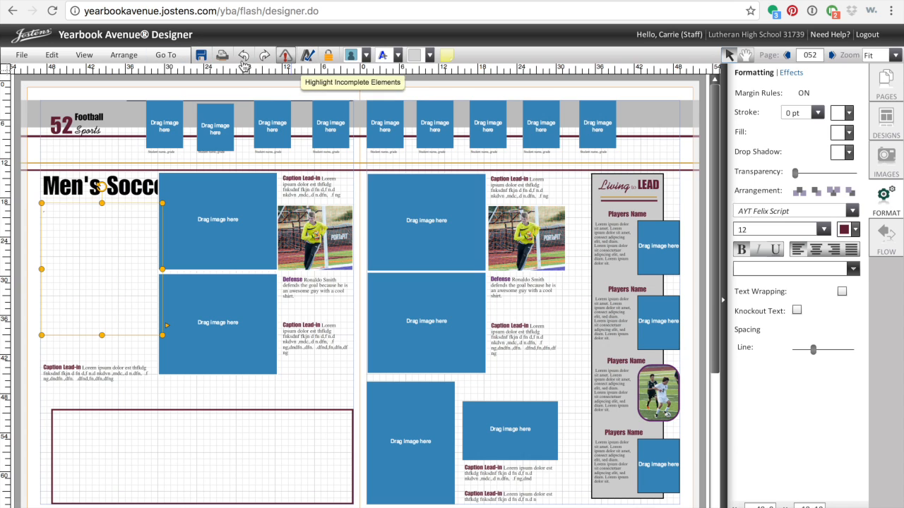
- Undo the last two edits made to the Men's Soccer body text box
click(51, 55)
click(61, 79)
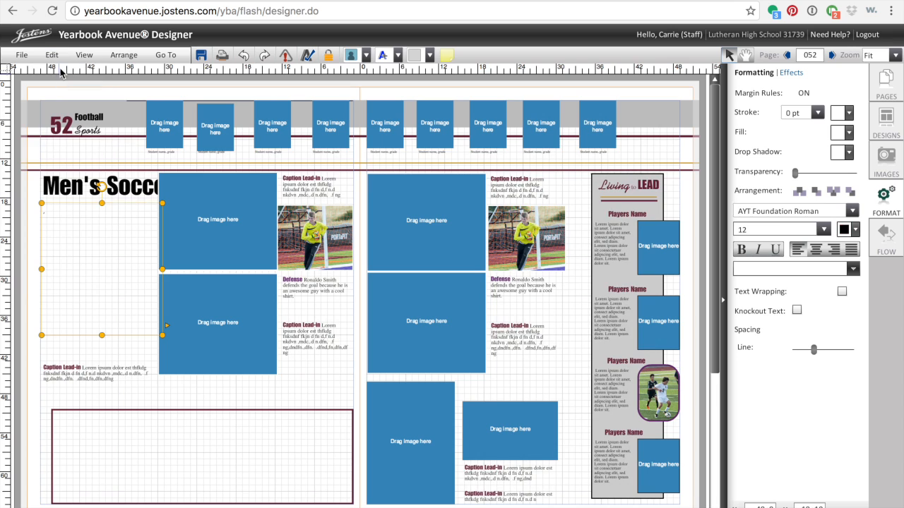
click(53, 55)
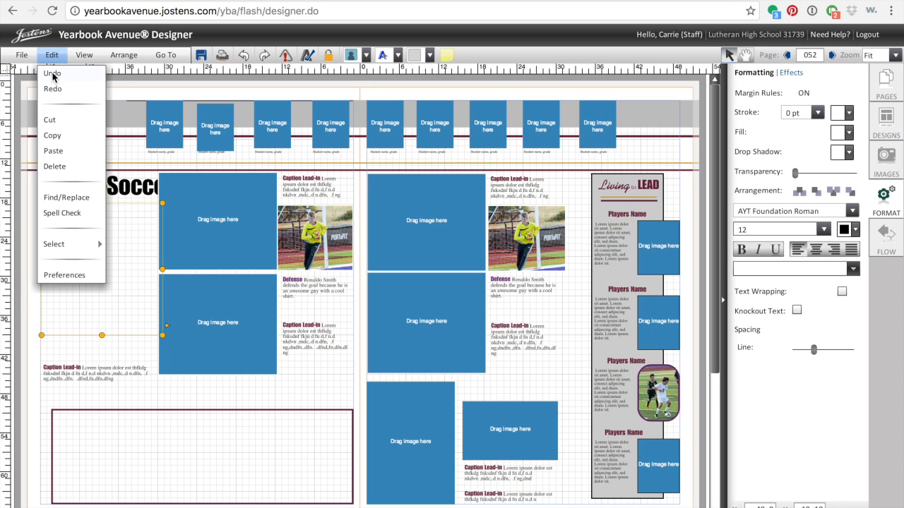
click(52, 73)
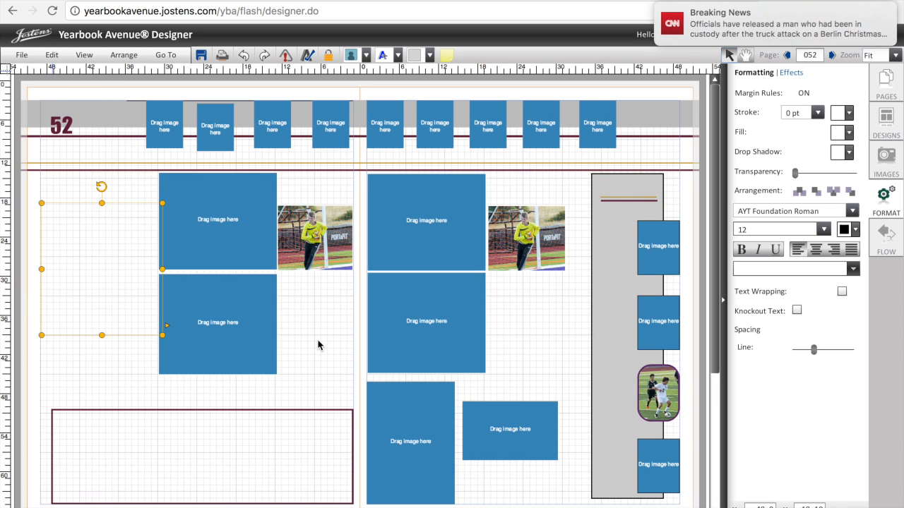
scroll(429, 323, down, 5)
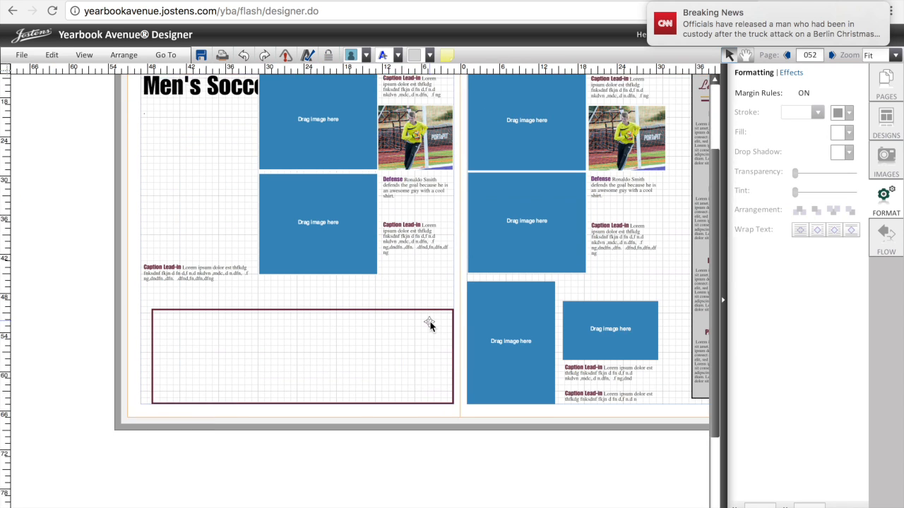
scroll(429, 325, up, 5)
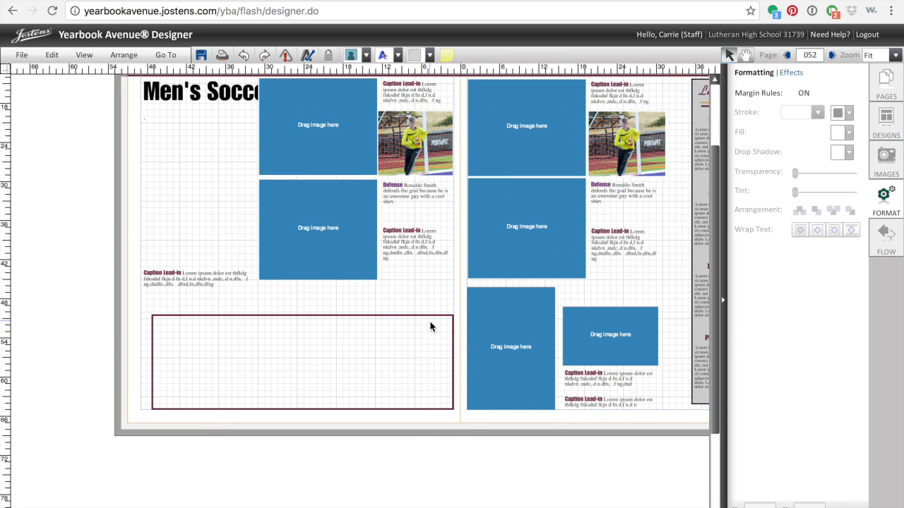
scroll(432, 281, up, 2)
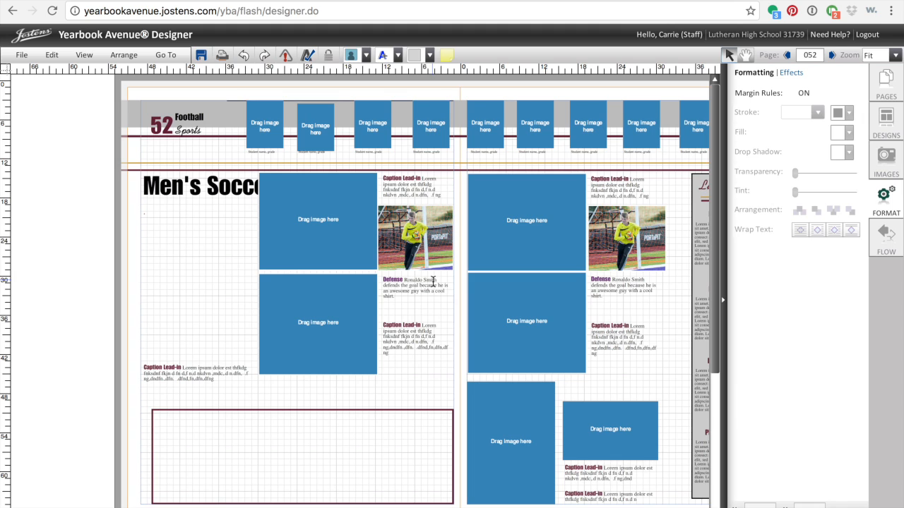